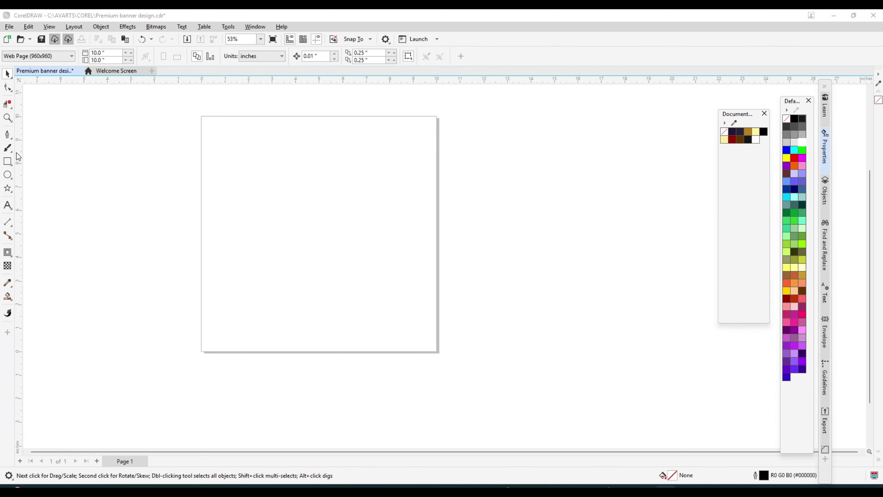
- Draw a rectangle about 5.59 by 5.96 inches and centre it on the page
double_click(7, 161)
key(ctrl+z)
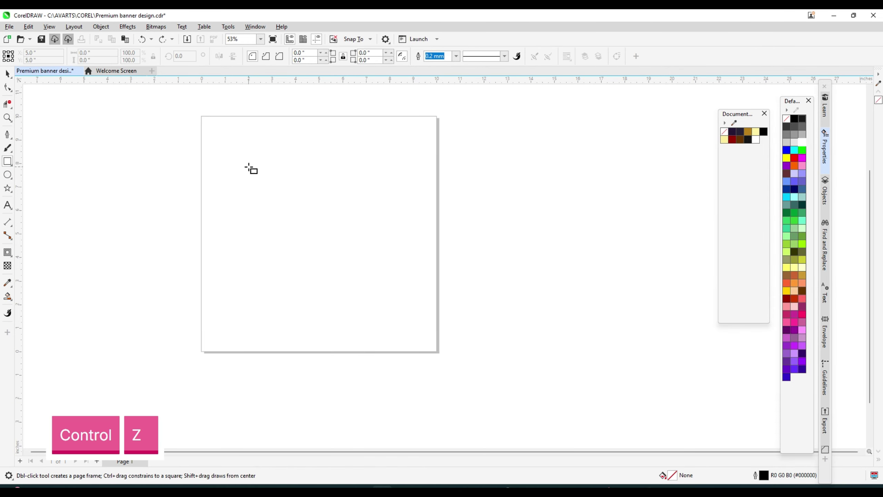
drag(255, 161, 385, 303)
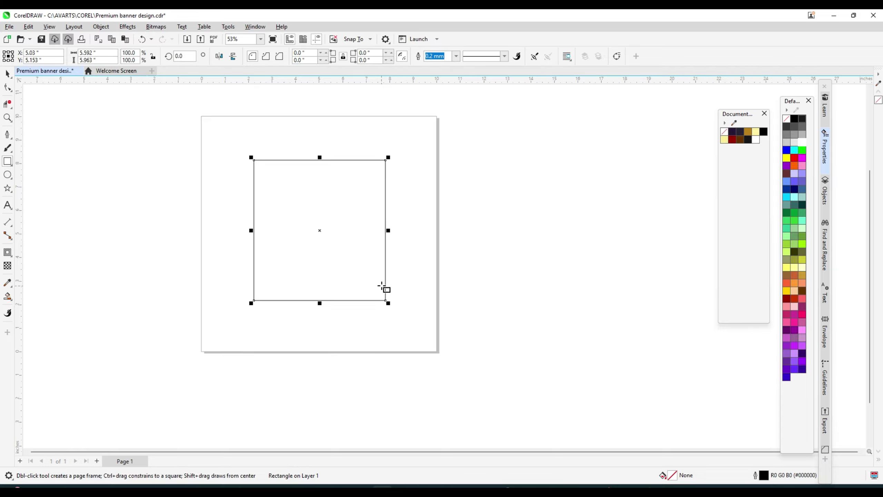
- Bulge the rectangle's top and bottom edges outward symmetrically with a Double Arc envelope
click(12, 194)
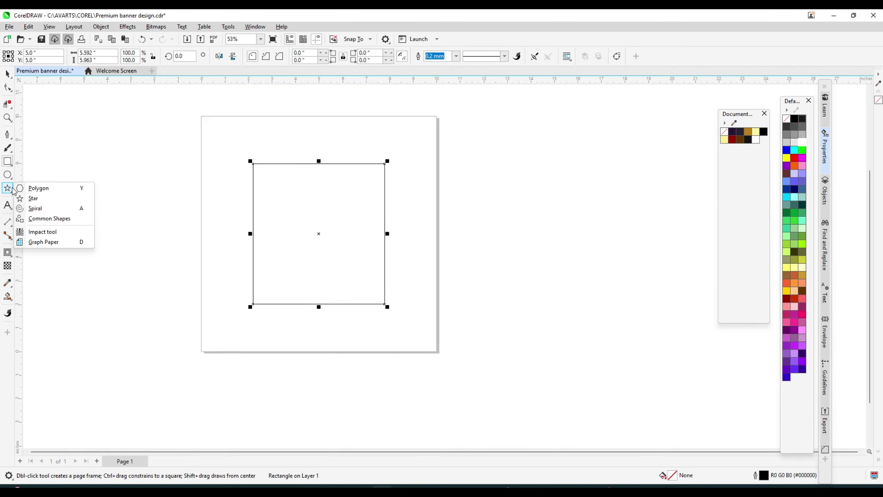
mouse_move(8, 253)
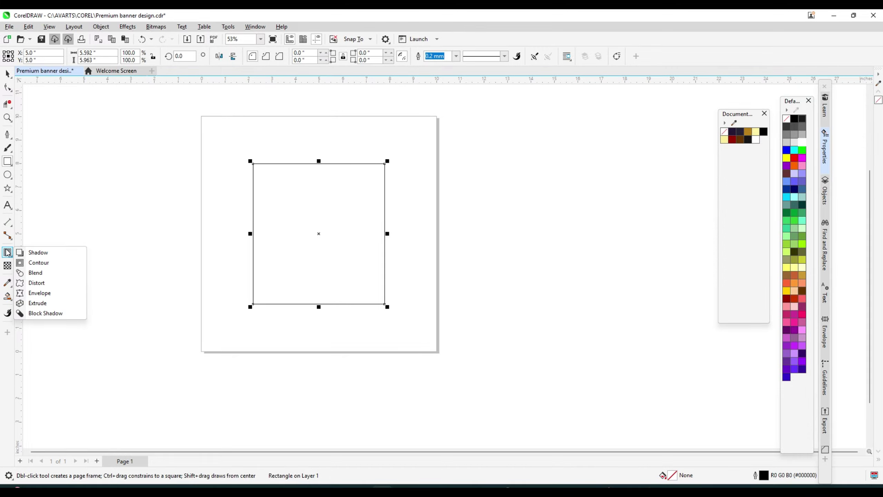
click(39, 293)
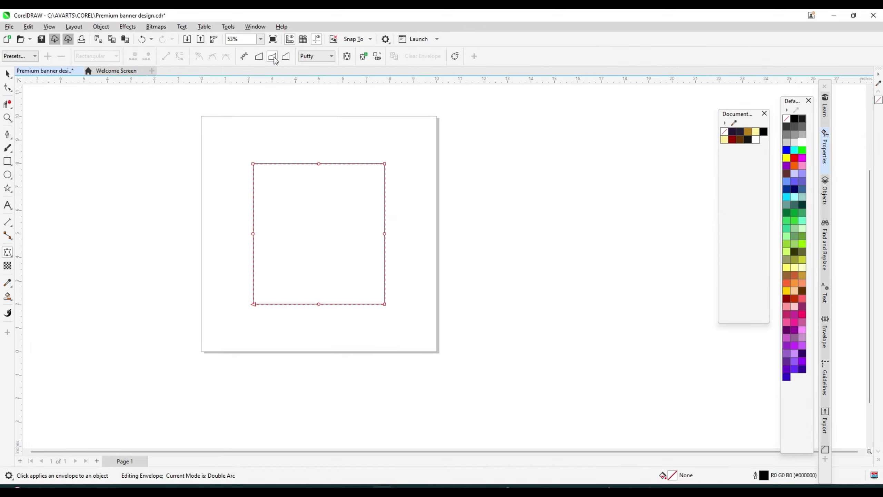
drag(319, 164, 319, 152)
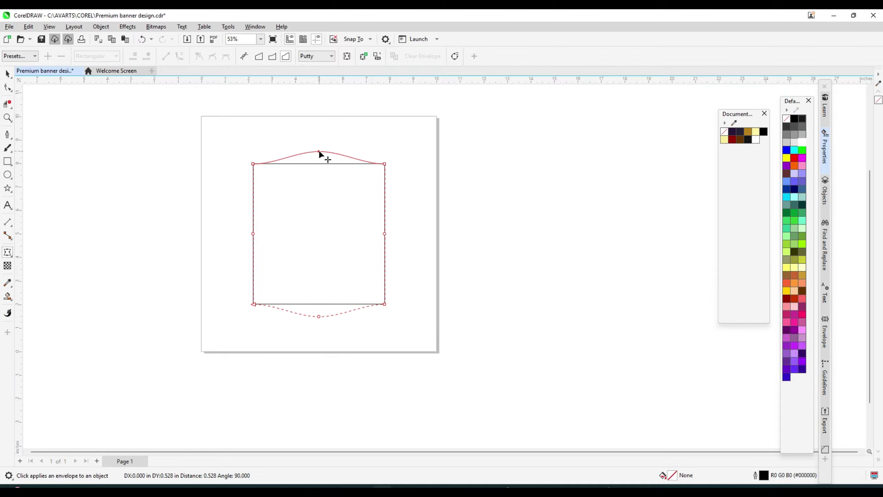
drag(319, 152, 319, 148)
key(space)
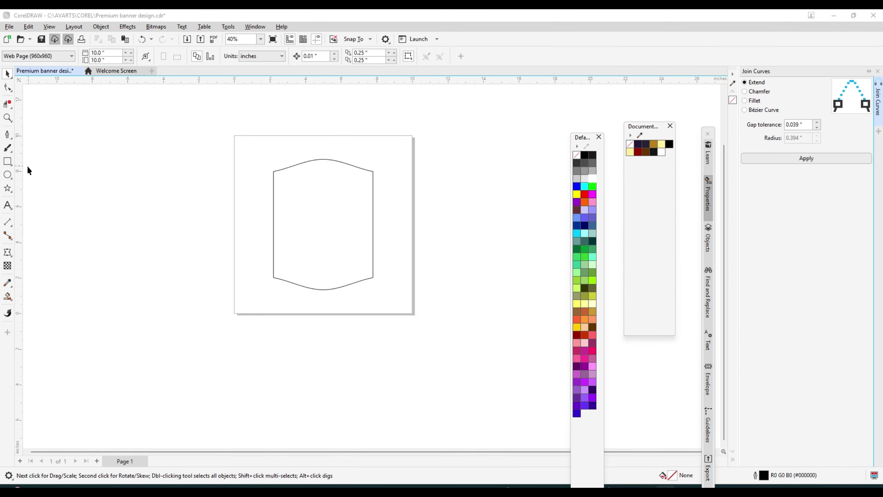
- Draw a 0.2 inch circle inside the outline's upper-left corner and shift it up slightly to meet the curved edge
click(7, 174)
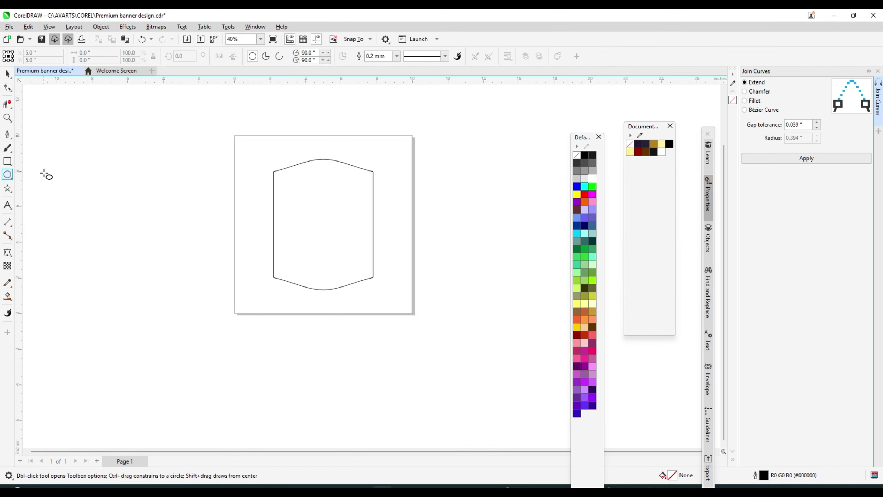
scroll(298, 181, up, 2)
scroll(296, 180, up, 3)
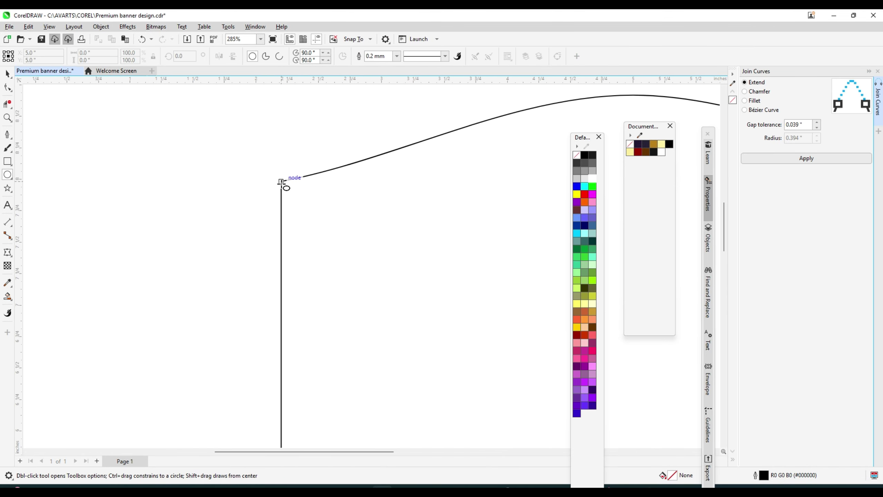
drag(281, 181, 310, 209)
click(12, 74)
scroll(268, 171, up, 6)
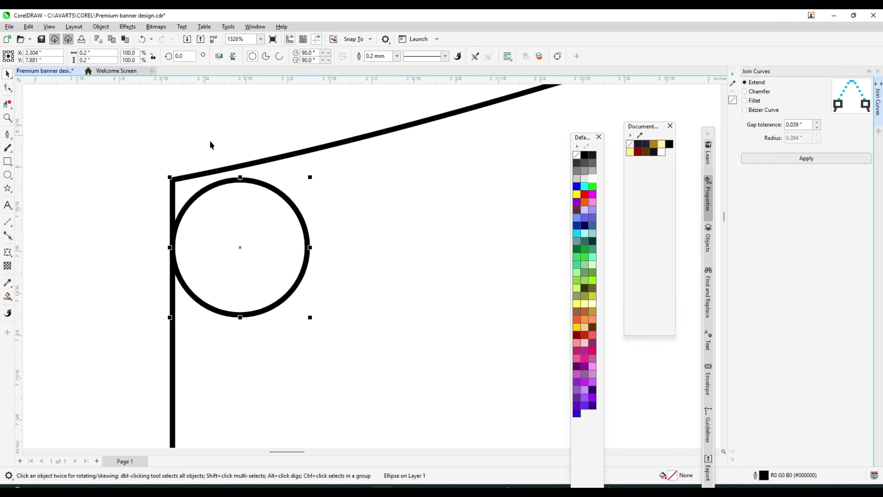
drag(247, 180, 246, 172)
scroll(245, 173, down, 7)
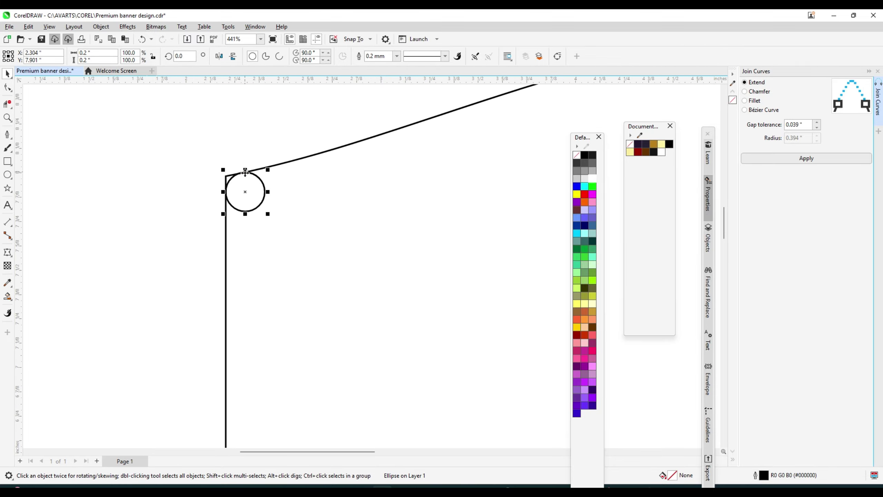
scroll(246, 173, down, 3)
scroll(519, 189, up, 1)
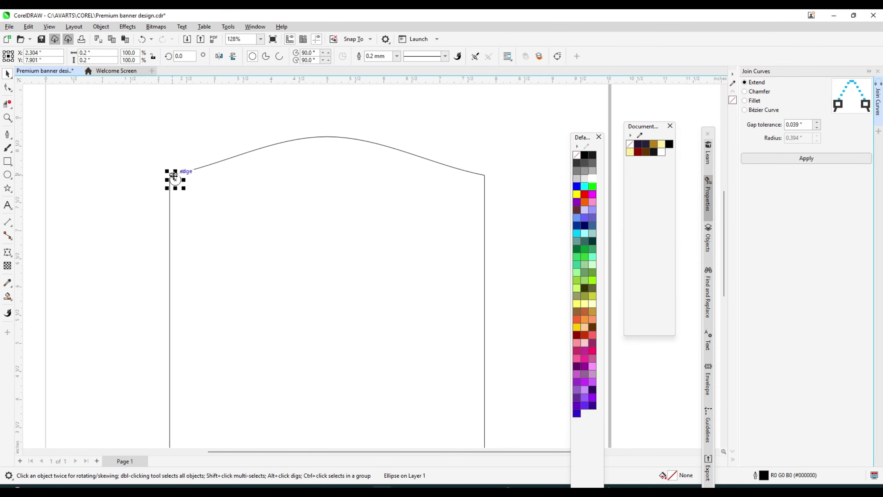
- Place a copy of the circle at the outline's upper-right corner and align it with the outline's right side
drag(174, 177, 458, 176)
right_click(458, 177)
scroll(485, 180, up, 3)
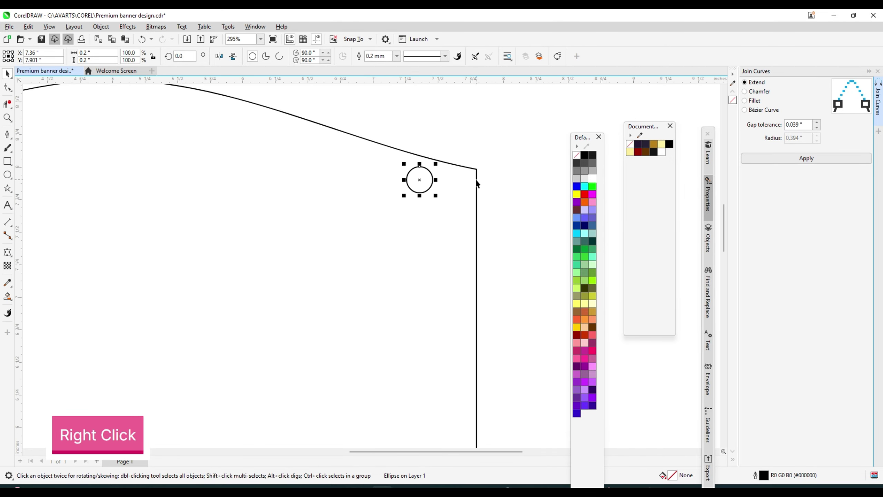
shift+click(477, 184)
key(r)
- Duplicate the two upper corner circles together straight down between the outline's sides
scroll(491, 150, down, 4)
drag(172, 111, 491, 168)
right_click(479, 348)
scroll(487, 348, up, 3)
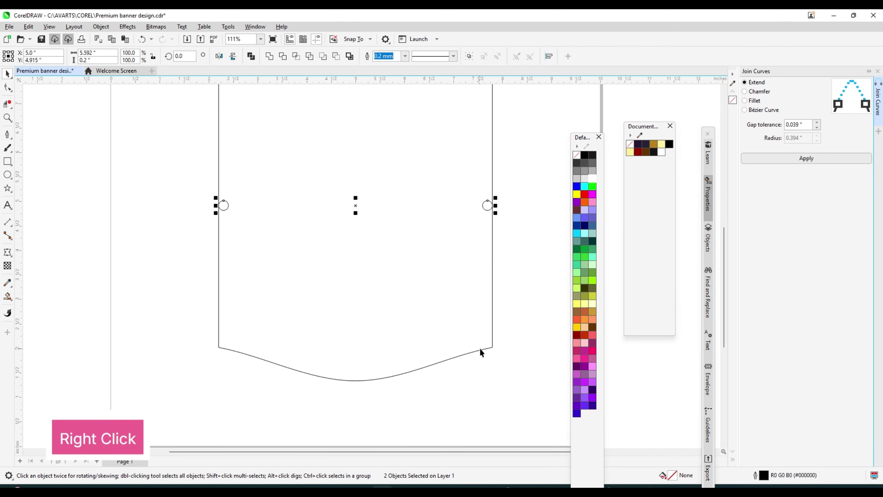
- Move the duplicated pair of circles down into the outline's two lower corners, against the bottom curve
key(ctrl+a)
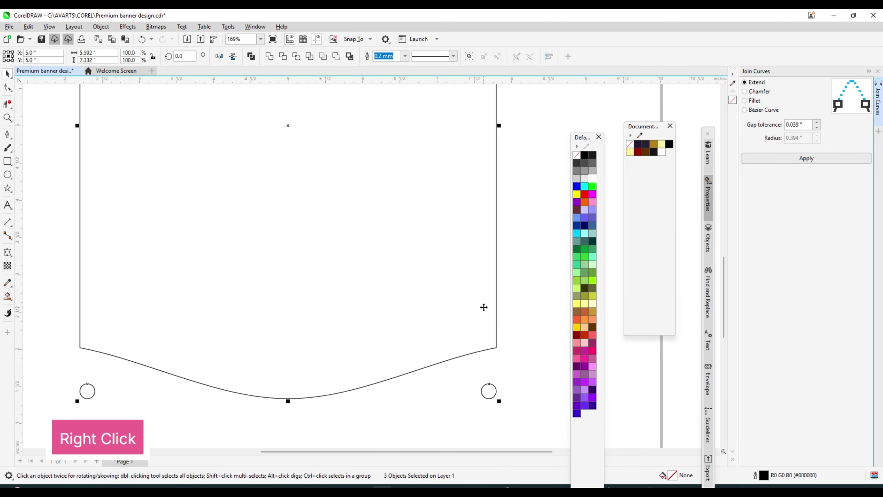
scroll(473, 286, down, 3)
drag(217, 211, 487, 256)
scroll(483, 257, up, 3)
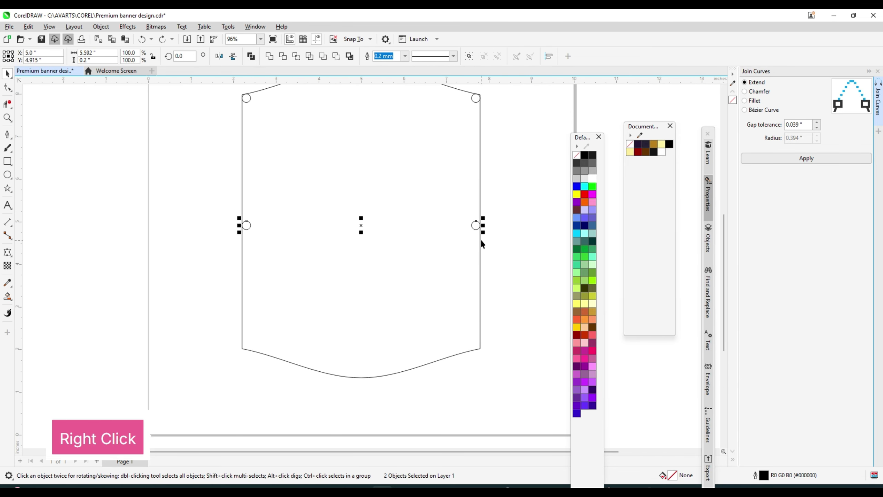
drag(477, 285, 477, 367)
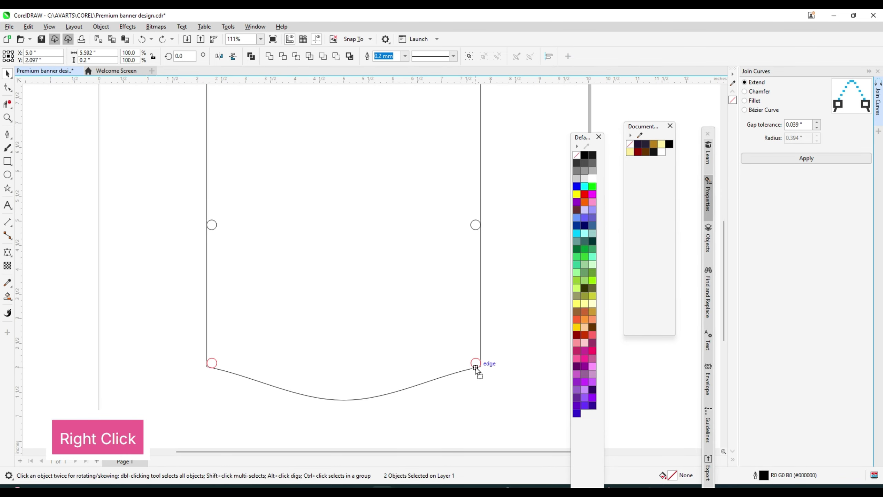
scroll(476, 369, up, 5)
scroll(477, 354, down, 8)
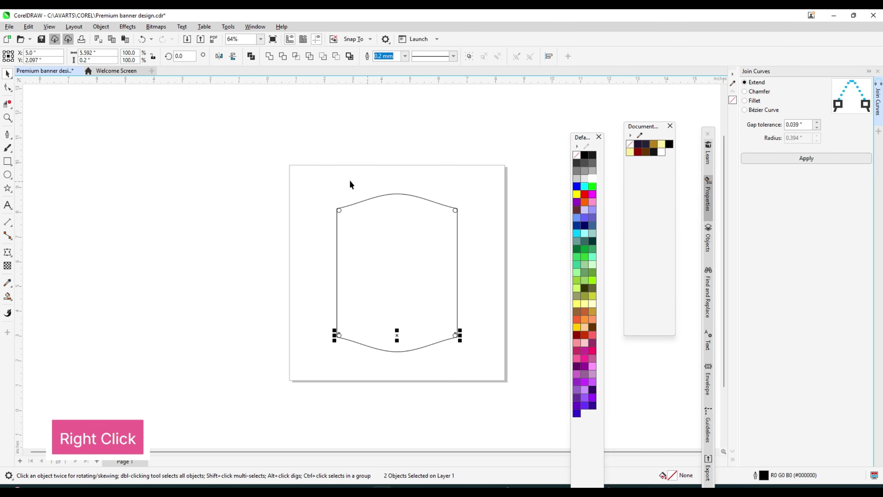
- Round the two upper corners with Virtual Segment Delete by removing the corner tips and the inner circle arcs
click(8, 104)
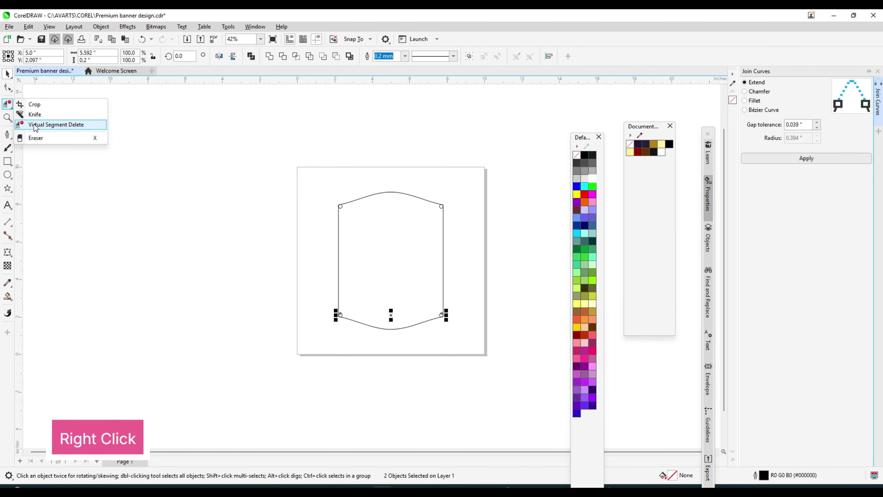
click(56, 124)
scroll(341, 206, up, 9)
scroll(334, 193, up, 4)
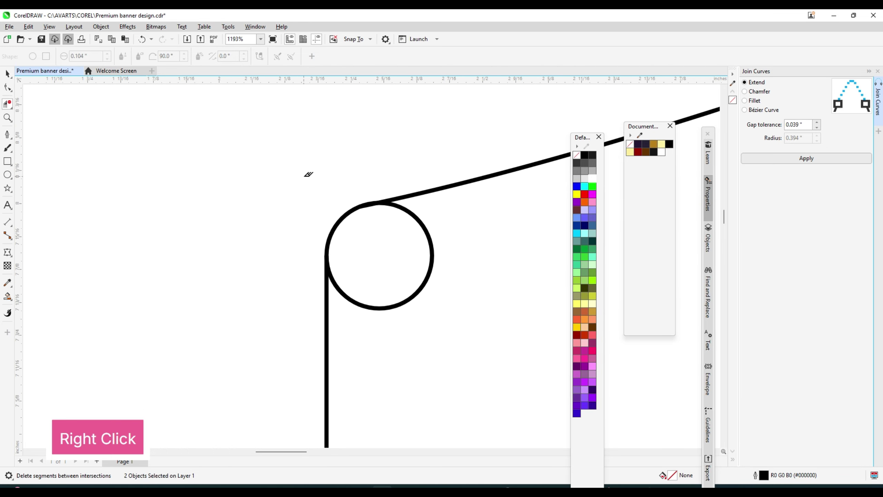
scroll(309, 174, down, 6)
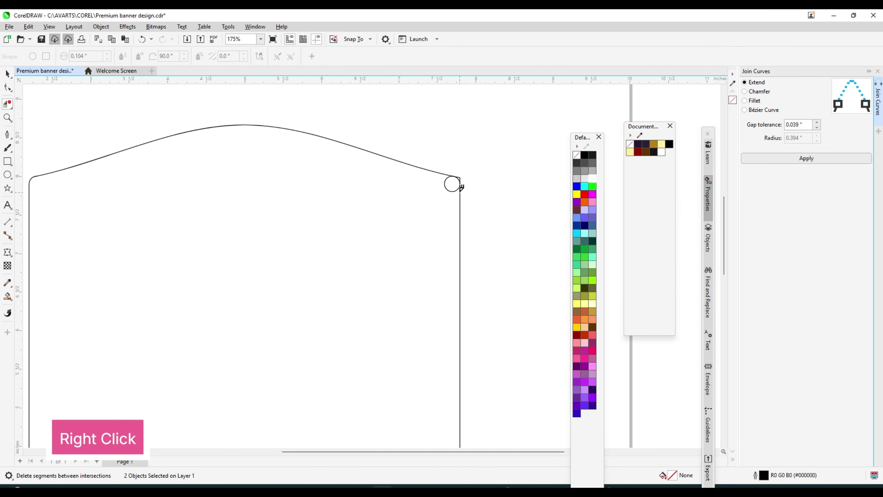
scroll(446, 199, up, 4)
click(447, 196)
scroll(451, 167, up, 4)
scroll(466, 159, down, 6)
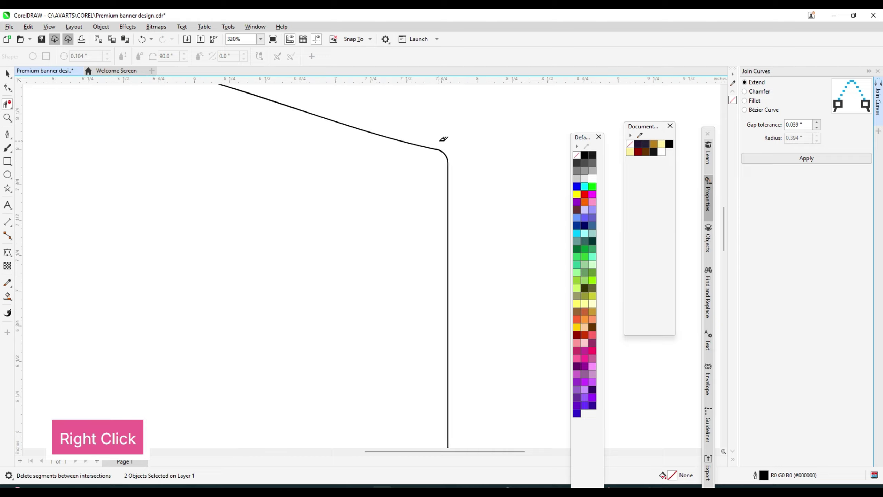
- Remove the corner tips and inner circle arcs at the outline's two lower corners, leaving rounded corners
scroll(438, 330, up, 4)
scroll(436, 332, up, 10)
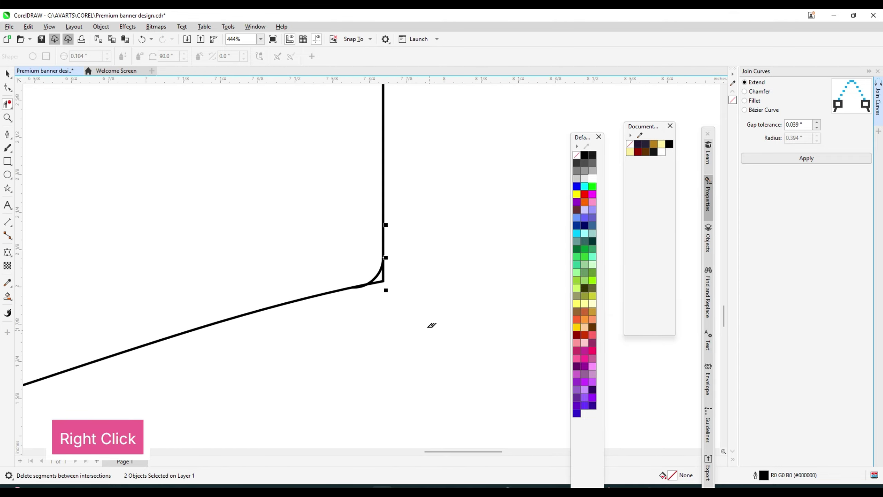
click(365, 268)
scroll(311, 275, up, 1)
click(309, 277)
key(ctrl+z)
scroll(481, 258, down, 7)
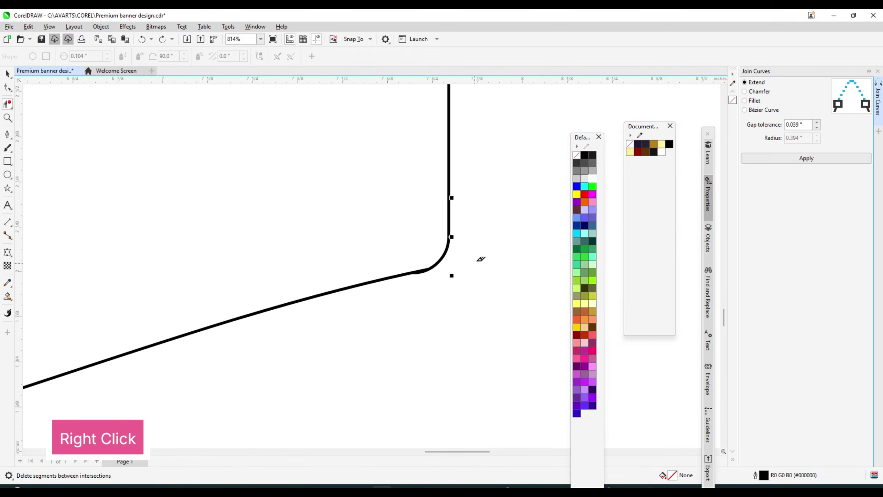
scroll(163, 281, up, 5)
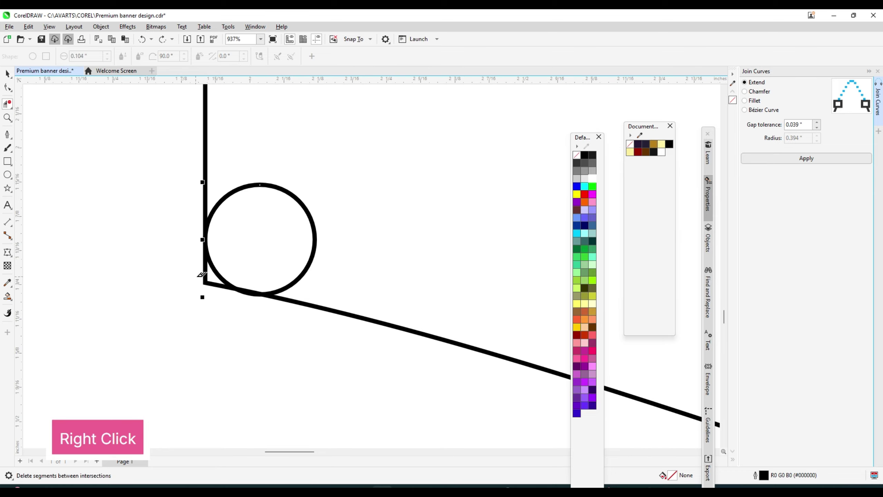
click(180, 280)
scroll(231, 258, down, 10)
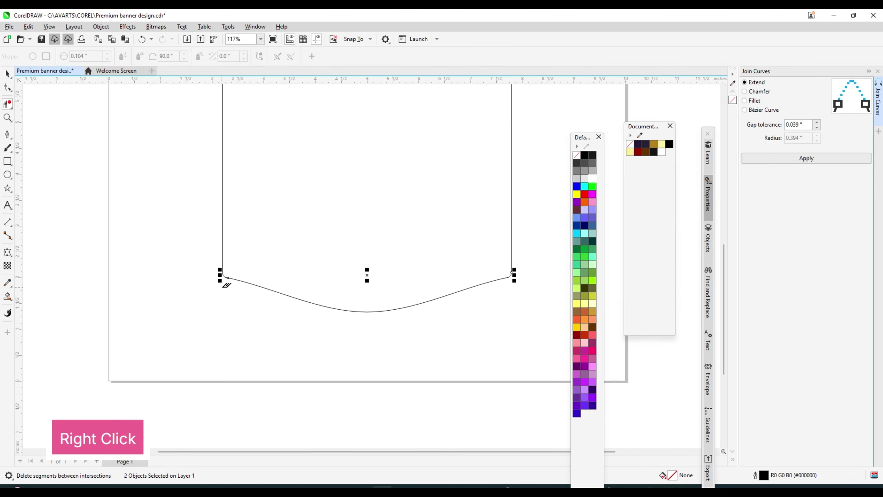
- Create one closed black shape from the rounded outline with Smart Fill and move it off the page's right side
click(7, 301)
click(41, 306)
click(63, 112)
click(8, 74)
scroll(369, 201, down, 2)
drag(333, 214, 479, 213)
- Delete the leftover outline segments on the page and centre the filled shape on the page
drag(199, 133, 413, 323)
key(Delete)
click(493, 254)
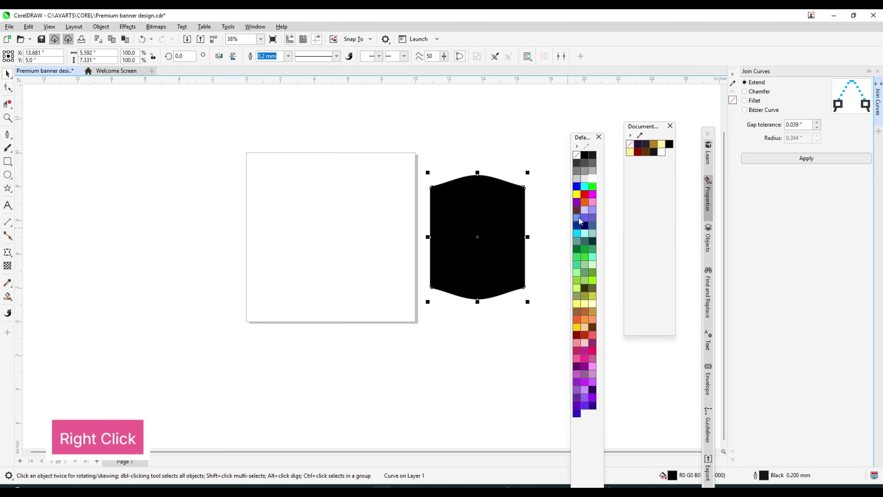
key(p)
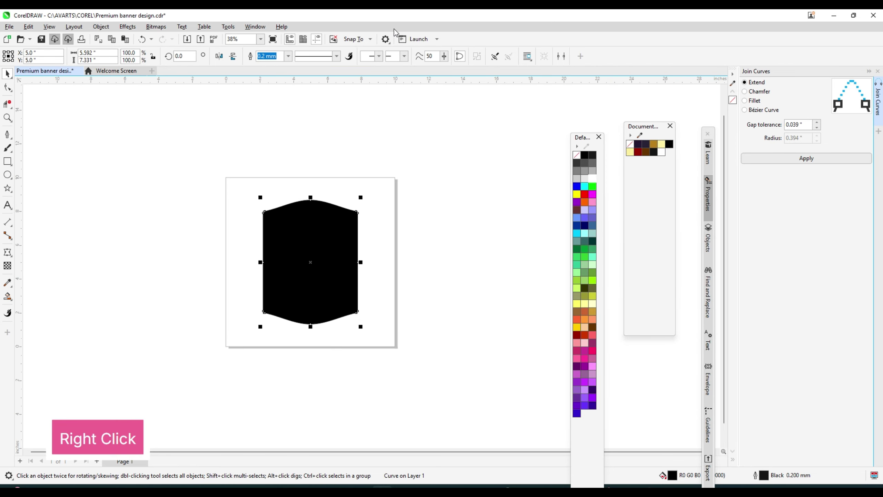
- Remove the shape's black fill and scale it proportionally about its centre to about 4.97 by 6.52 inches
scroll(366, 183, up, 2)
scroll(384, 227, down, 1)
click(7, 299)
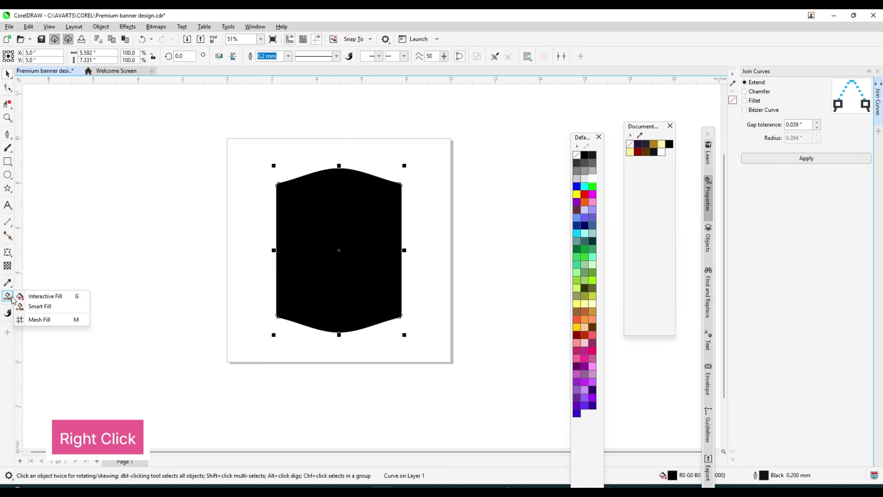
click(38, 297)
scroll(313, 250, up, 2)
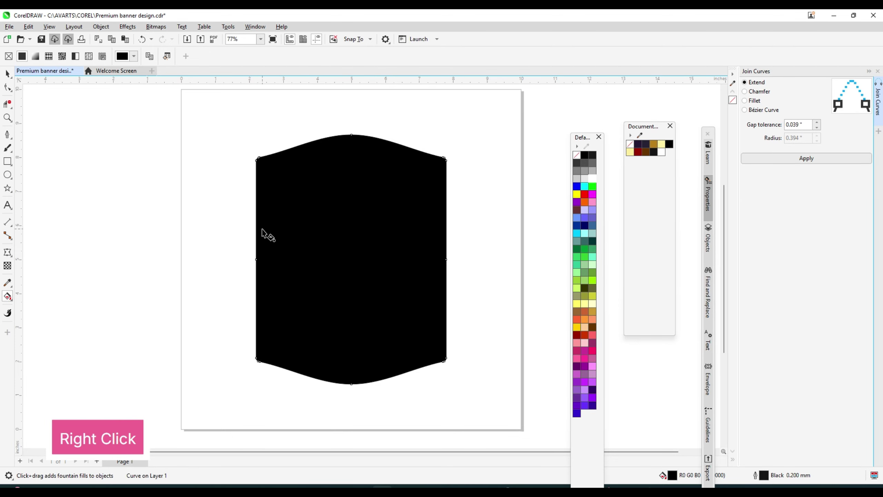
click(9, 74)
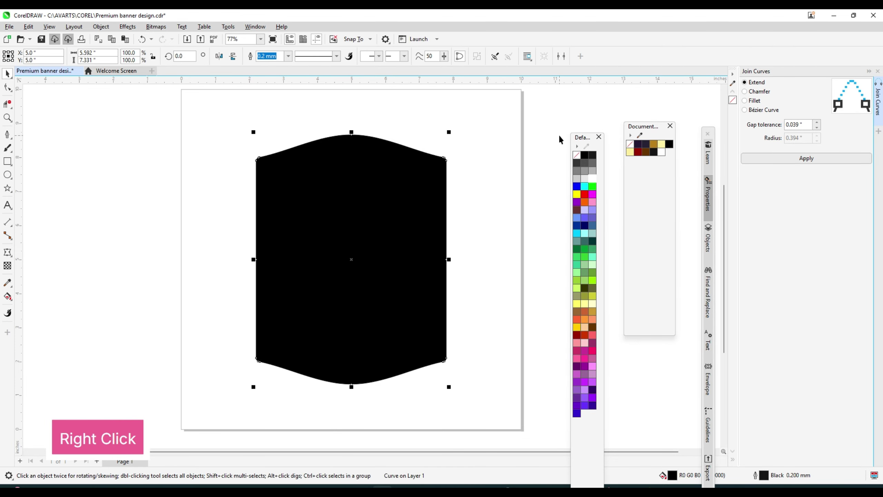
click(575, 156)
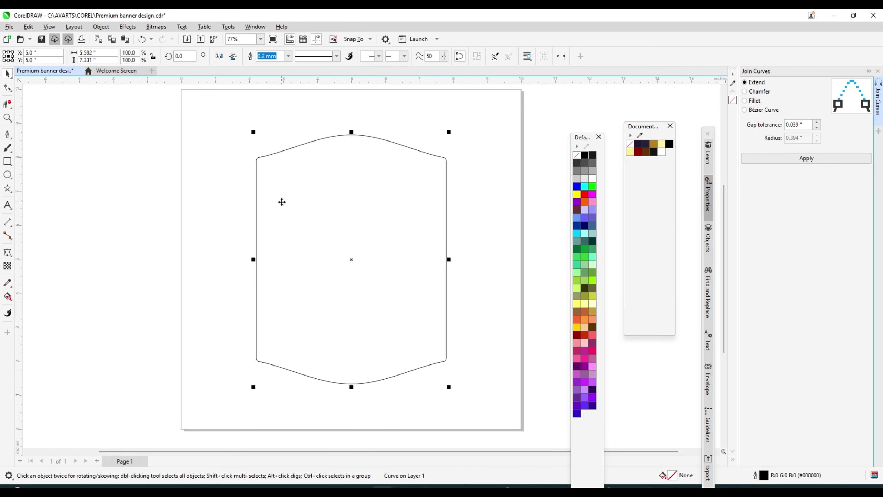
drag(449, 132, 438, 146)
- Try a one-step contour on the shape, outward by about 0.307 inches and also inward, and undo it
click(7, 256)
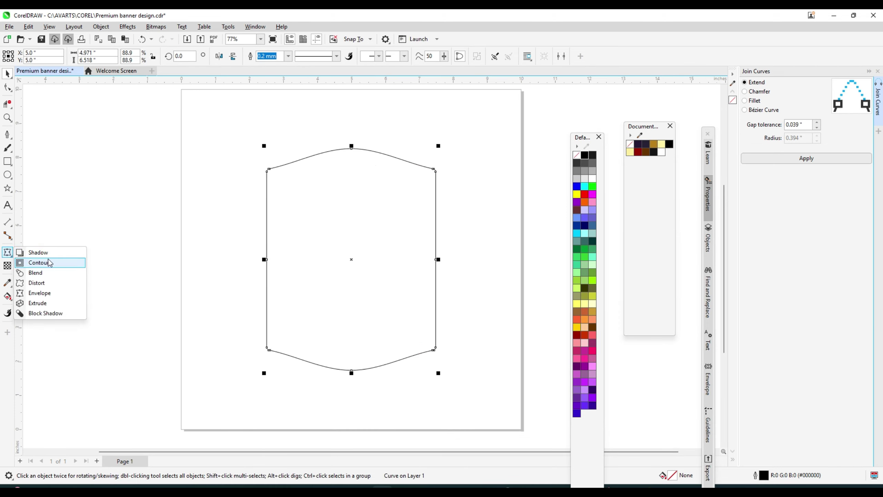
click(45, 266)
drag(432, 170, 446, 148)
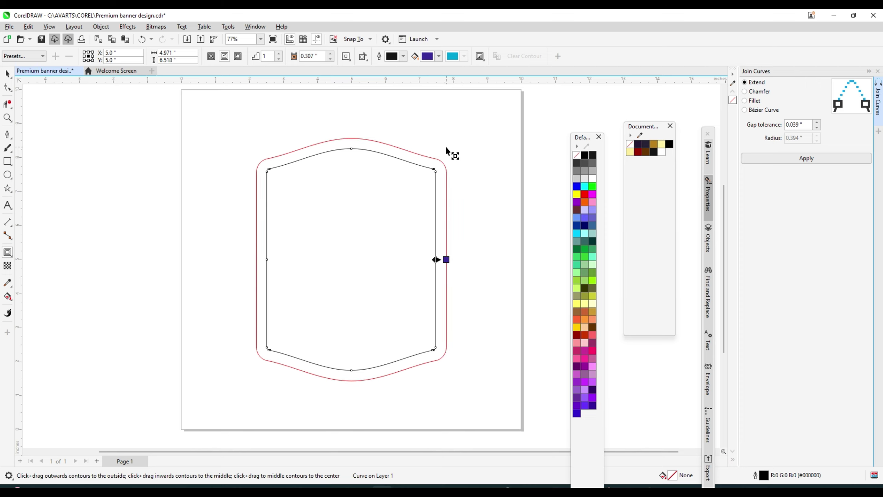
drag(447, 147, 417, 208)
key(ctrl+z)
click(8, 73)
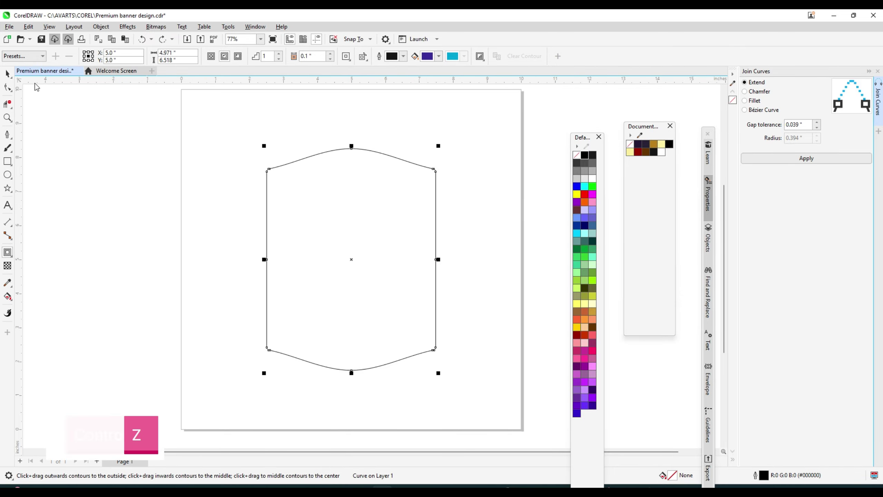
- Enlarge the shape proportionally about its centre to about 5.9 by 7.735 inches and add a one-step inward contour of about 0.102 inches
drag(438, 145, 465, 122)
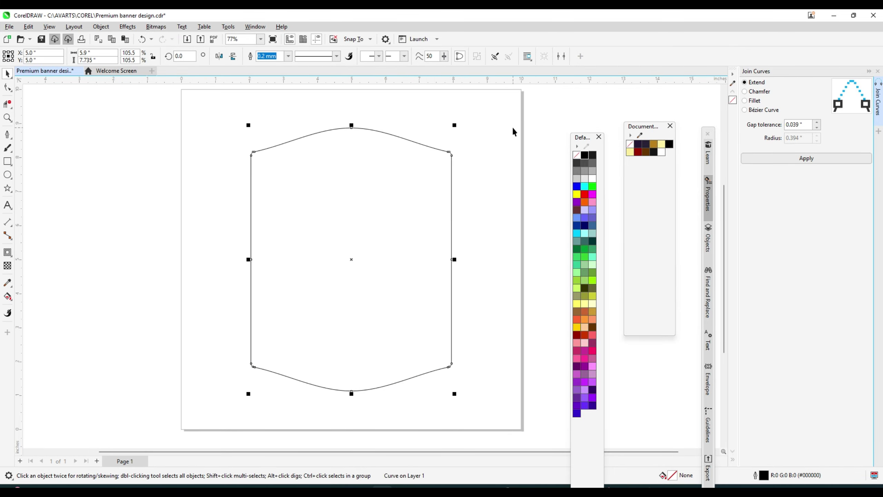
click(7, 252)
scroll(427, 149, up, 2)
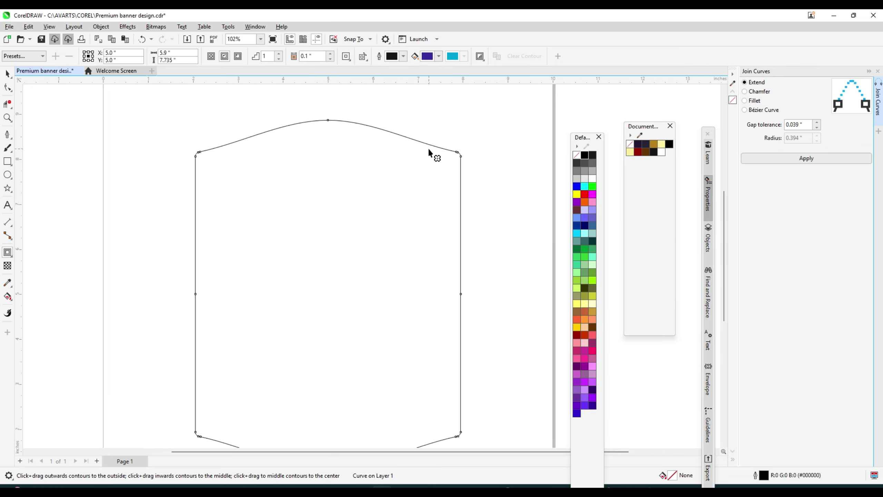
drag(462, 155, 459, 159)
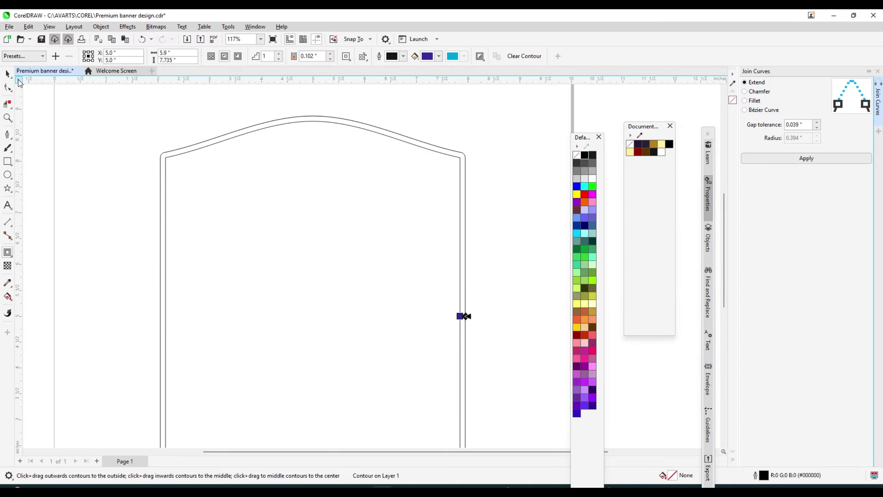
- Break the 0.102-inch contour apart into separate outer and inner outlines
click(8, 74)
right_click(465, 158)
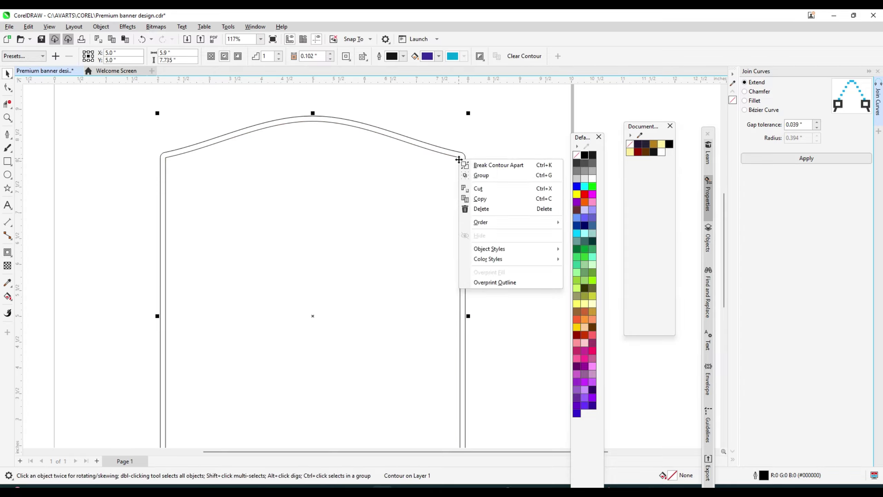
click(534, 167)
- Add a one-step inward contour of about 0.606 inches to the inner outline and break it apart
click(460, 160)
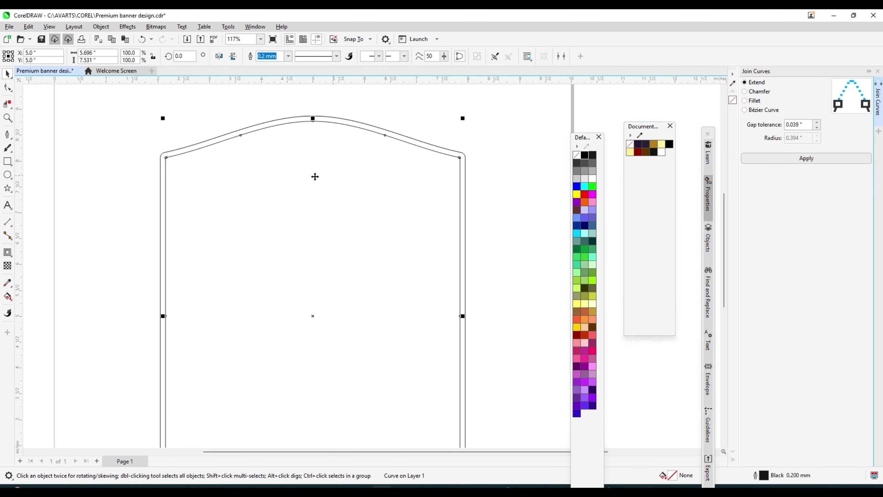
click(9, 253)
drag(460, 159, 433, 226)
scroll(442, 163, down, 2)
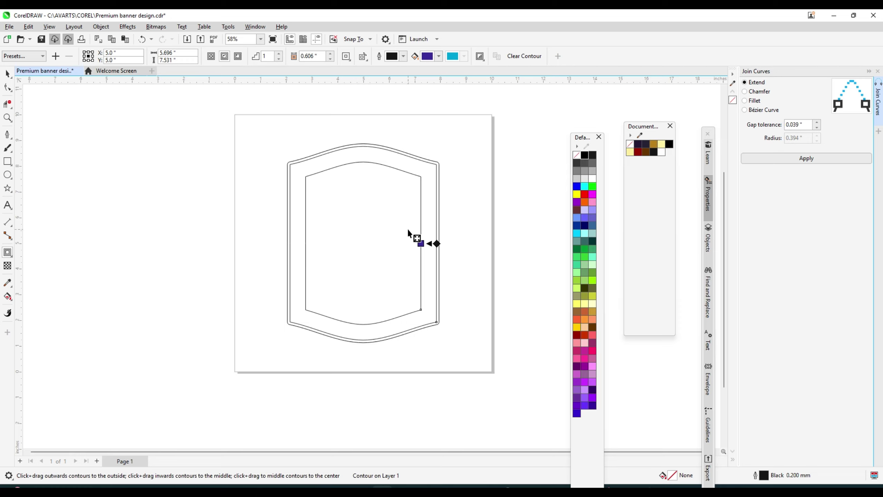
scroll(405, 160, up, 2)
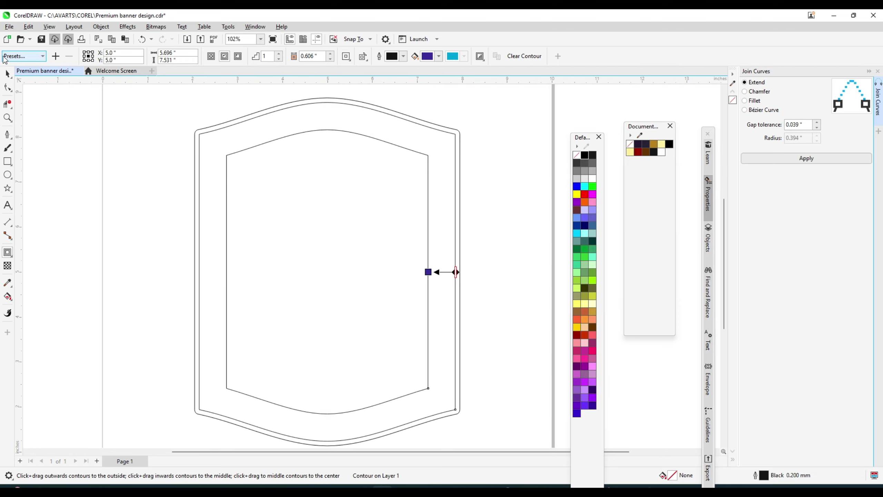
click(7, 74)
right_click(357, 136)
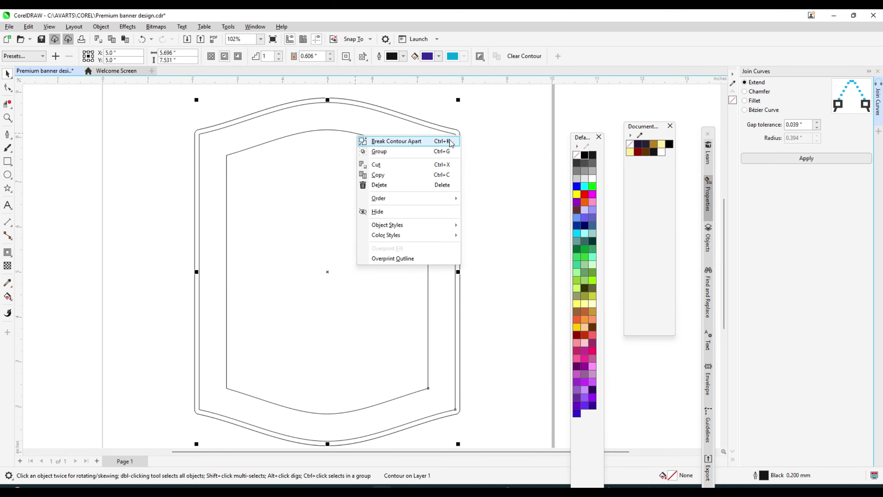
click(396, 141)
right_click(366, 102)
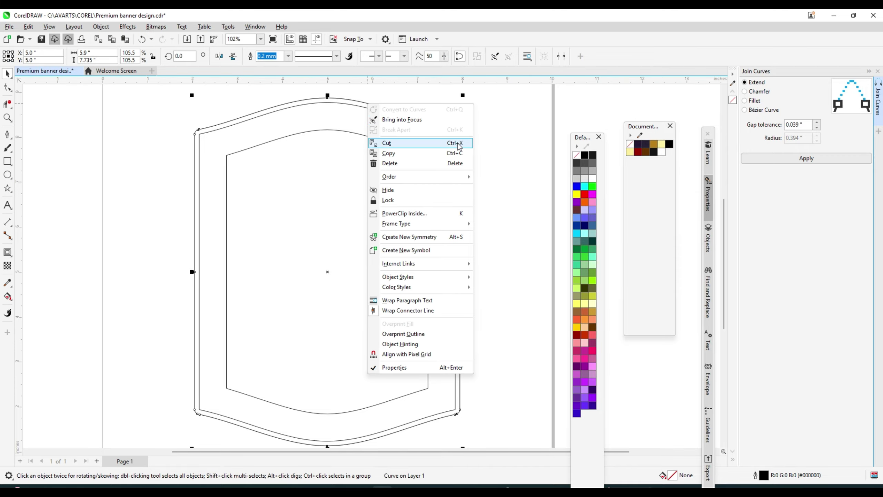
click(489, 140)
scroll(491, 160, down, 1)
scroll(426, 153, up, 1)
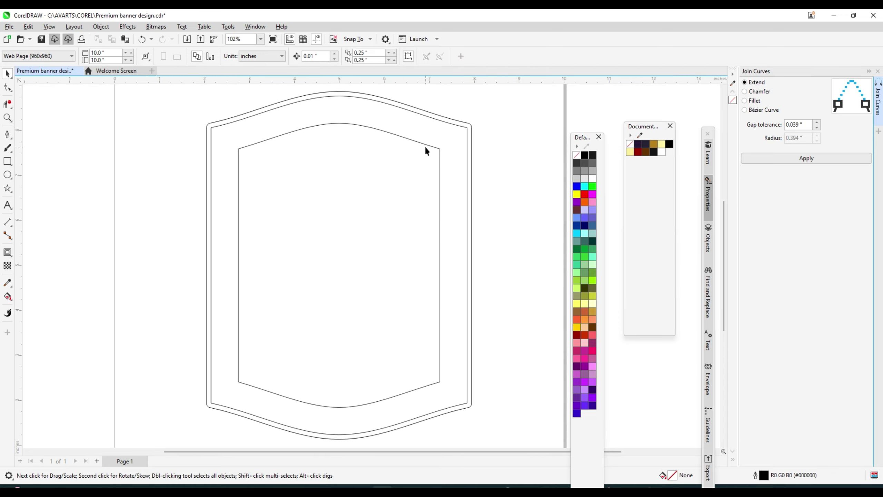
key(ctrl+z)
- Contour the innermost outline inward by about 0.241 inches in one step and break the contour apart
click(8, 252)
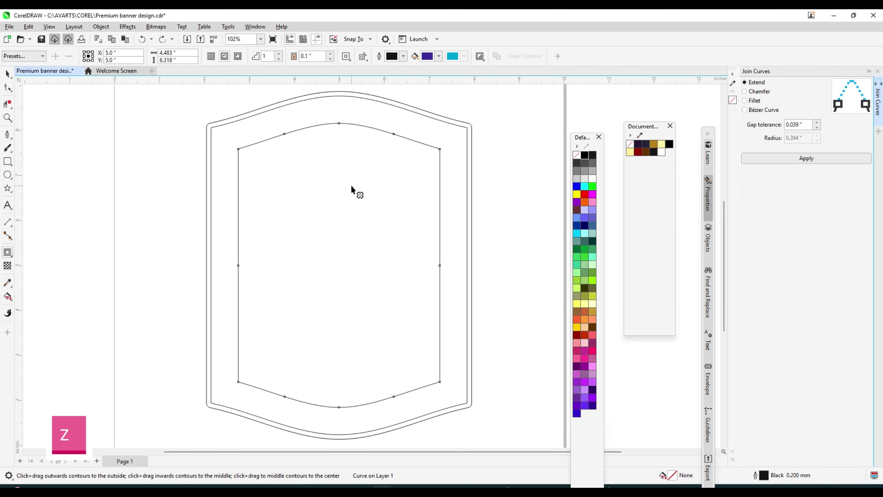
scroll(439, 148, up, 2)
drag(437, 150, 417, 188)
click(7, 75)
right_click(400, 159)
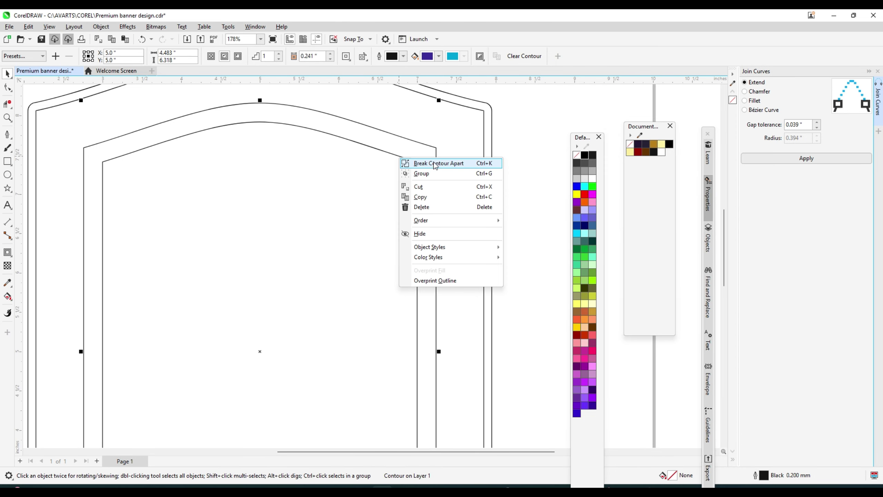
click(439, 163)
scroll(500, 156, down, 3)
scroll(452, 161, up, 4)
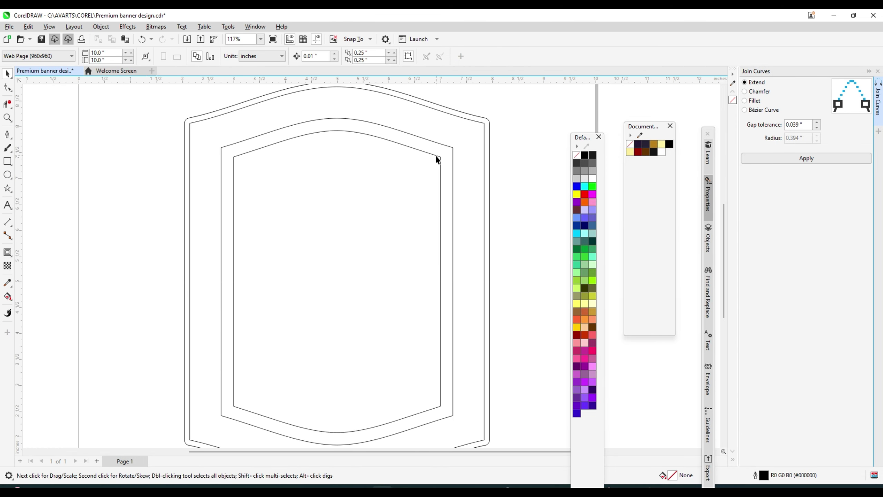
- Create a one-step inward contour of about 0.06 inches on the new innermost outline and break it apart
click(439, 158)
click(7, 252)
scroll(413, 159, up, 4)
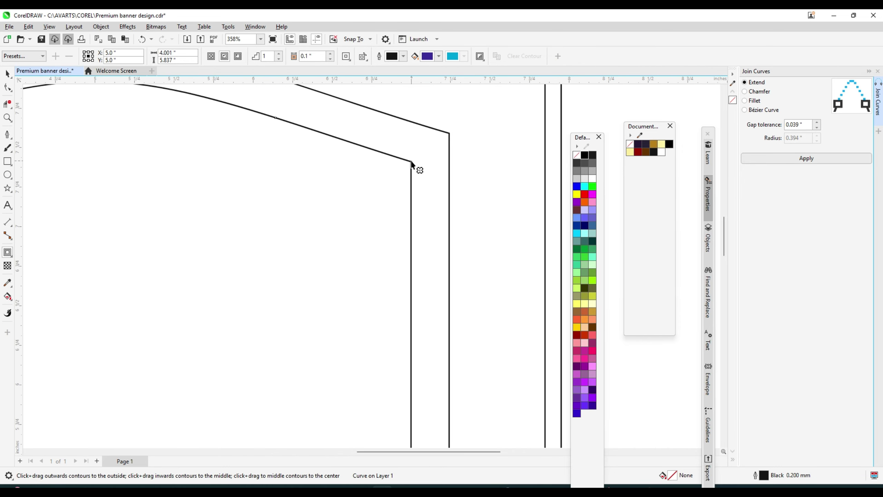
drag(411, 161, 404, 192)
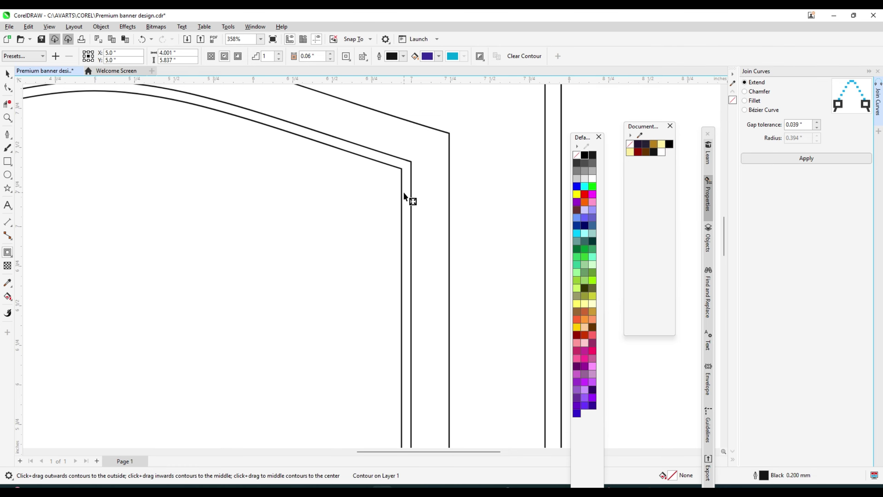
scroll(405, 192, down, 5)
scroll(421, 159, up, 2)
click(7, 74)
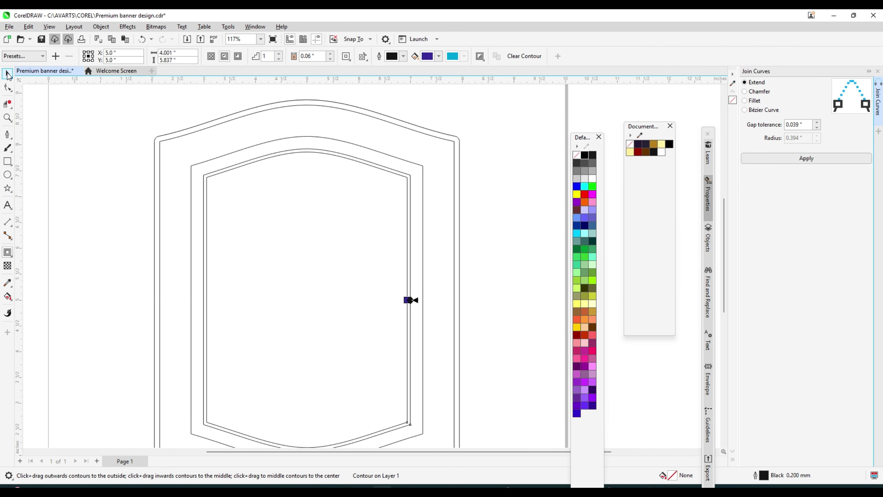
click(358, 162)
right_click(358, 162)
click(417, 169)
scroll(431, 171, down, 3)
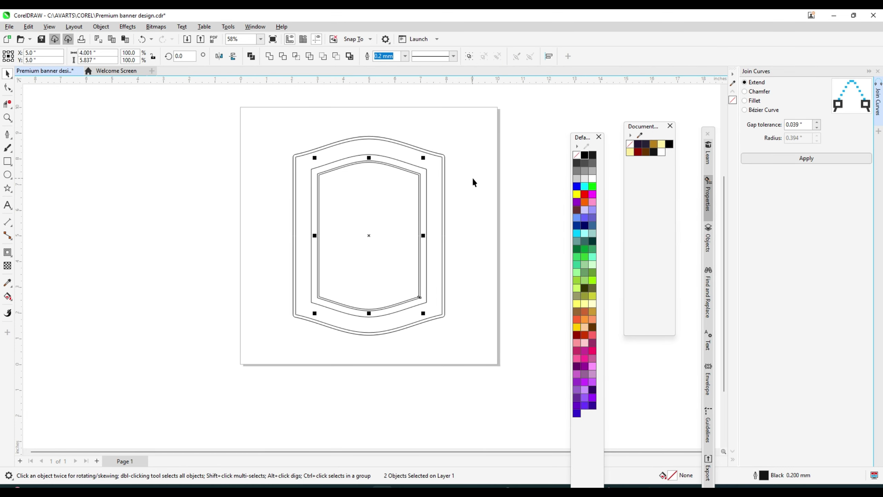
click(482, 179)
- Fill the innermost shape with dark red from the document palette and remove its outline
scroll(396, 170, up, 4)
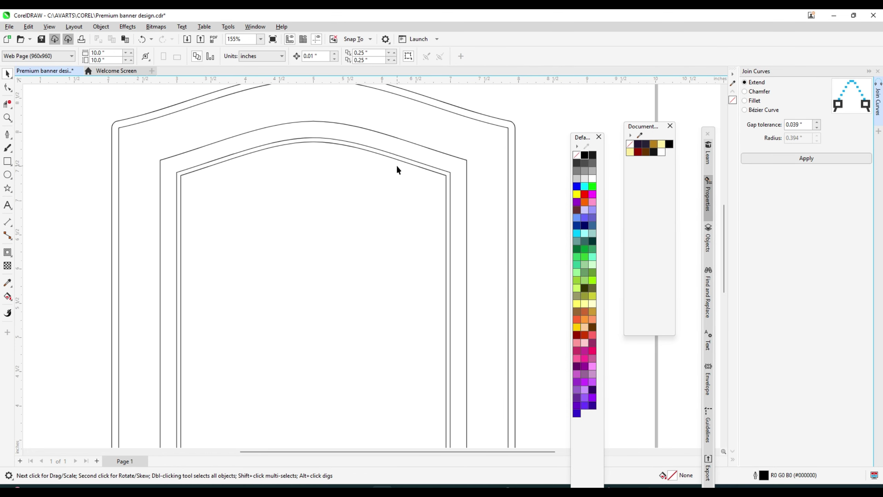
scroll(400, 167, up, 2)
click(400, 161)
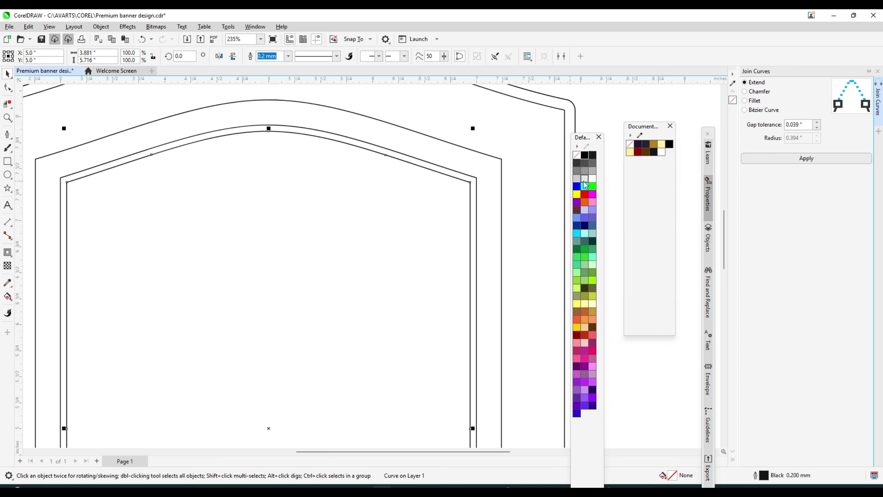
click(640, 155)
right_click(630, 143)
scroll(456, 157, down, 4)
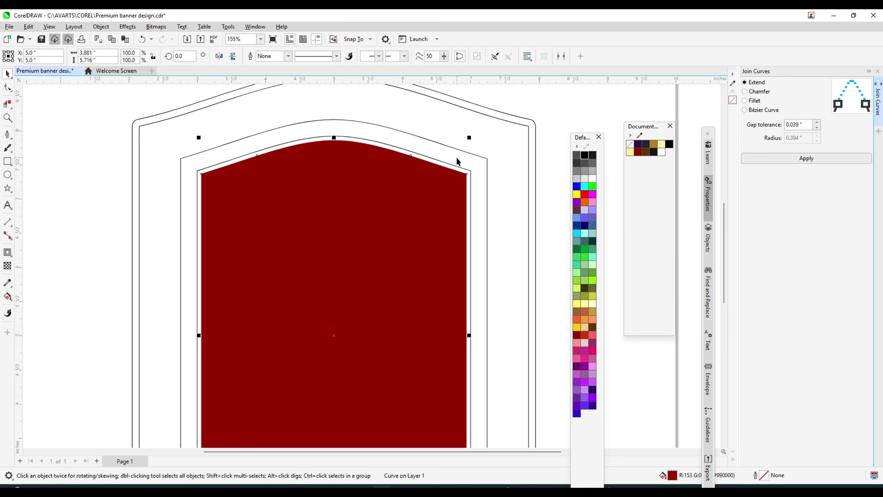
click(181, 188)
- Apply a diagonal fountain fill from gold to pale yellow to the thin border shape around the red panel, from its upper-left to lower-right corner
scroll(407, 146, up, 4)
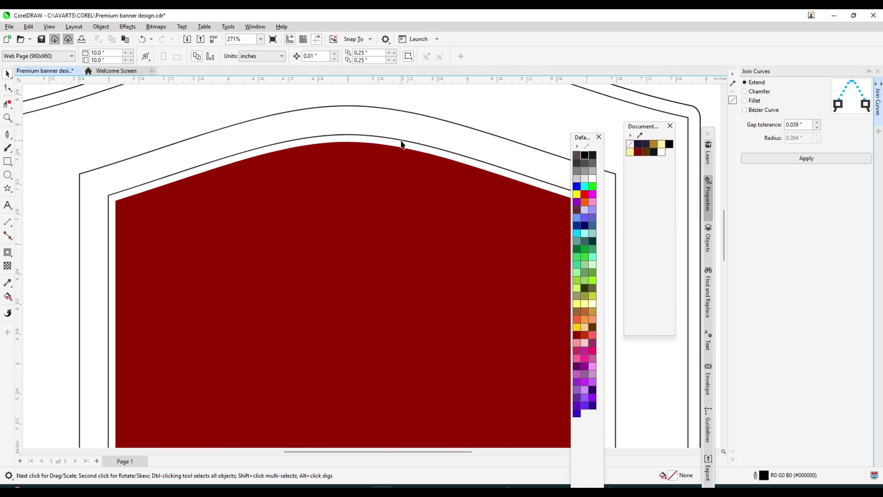
click(403, 143)
scroll(383, 158, down, 4)
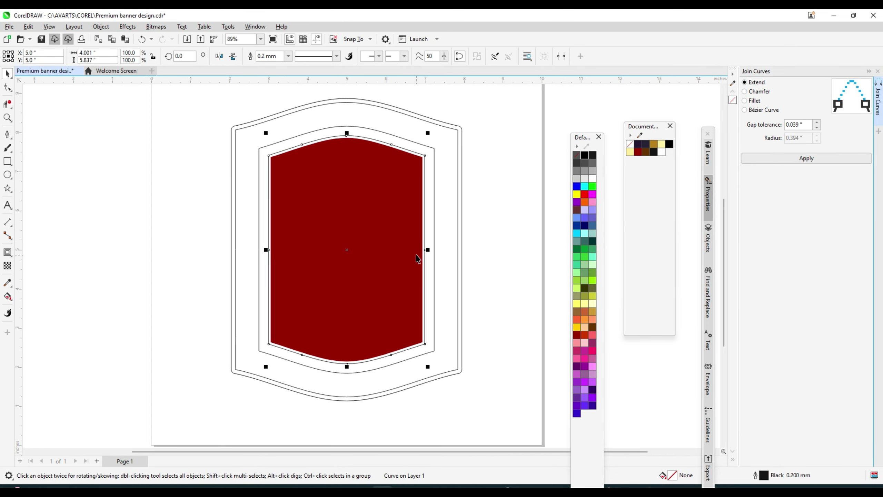
scroll(359, 246, down, 1)
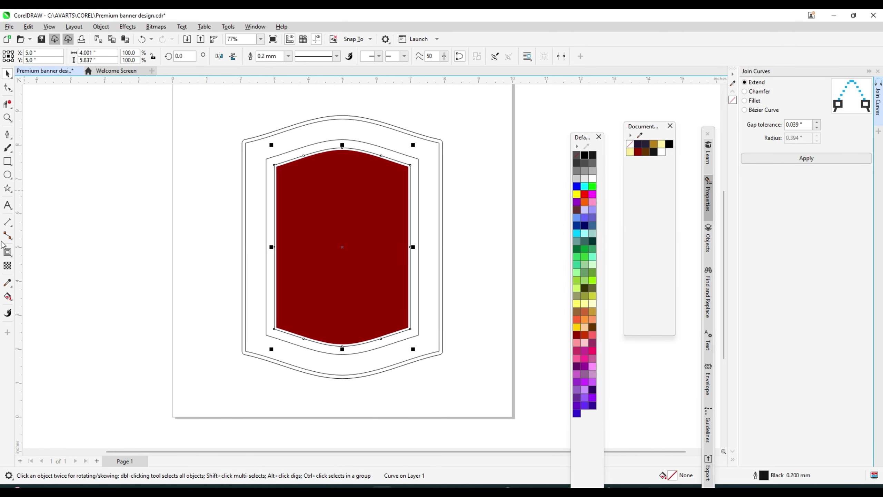
click(8, 296)
scroll(292, 164, up, 3)
scroll(292, 154, down, 2)
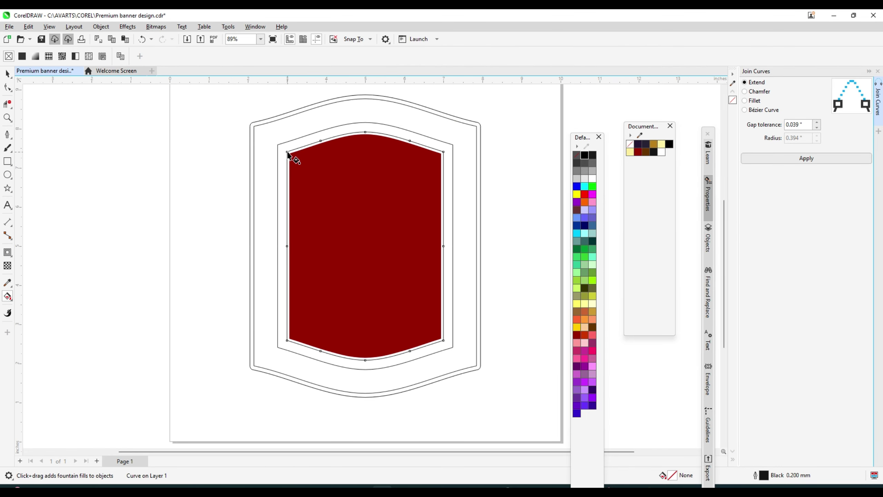
drag(288, 152, 443, 340)
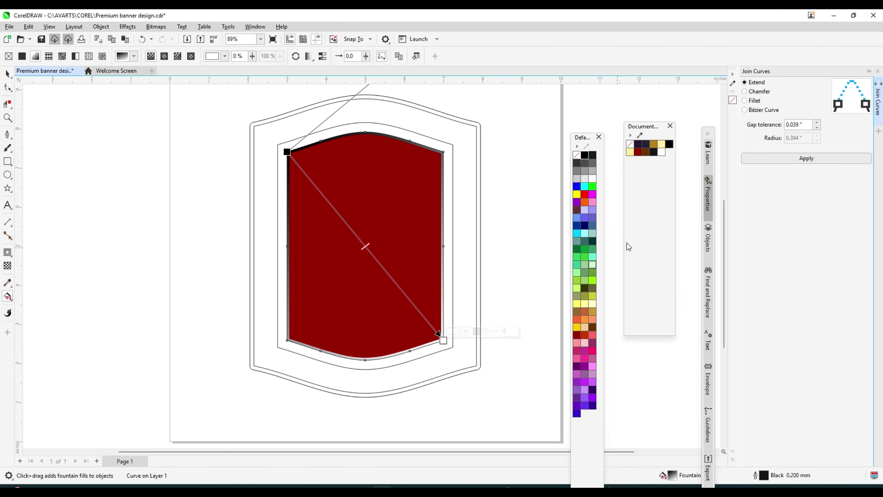
click(654, 144)
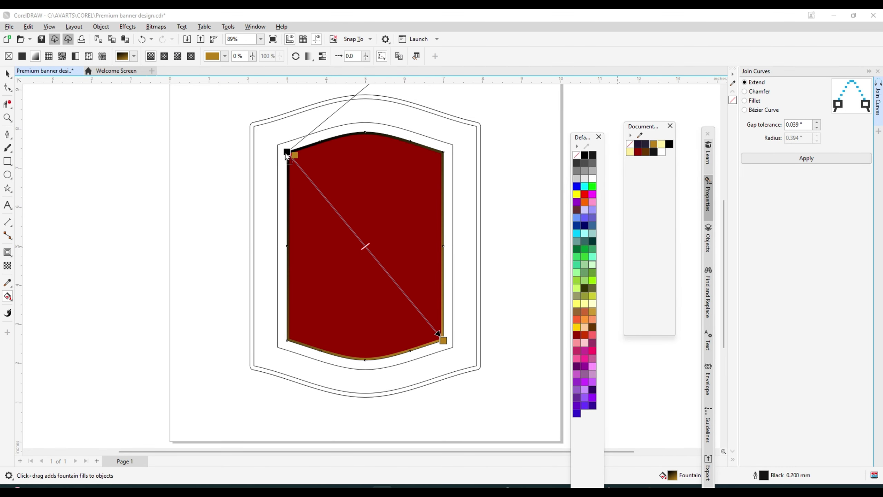
click(653, 144)
click(660, 146)
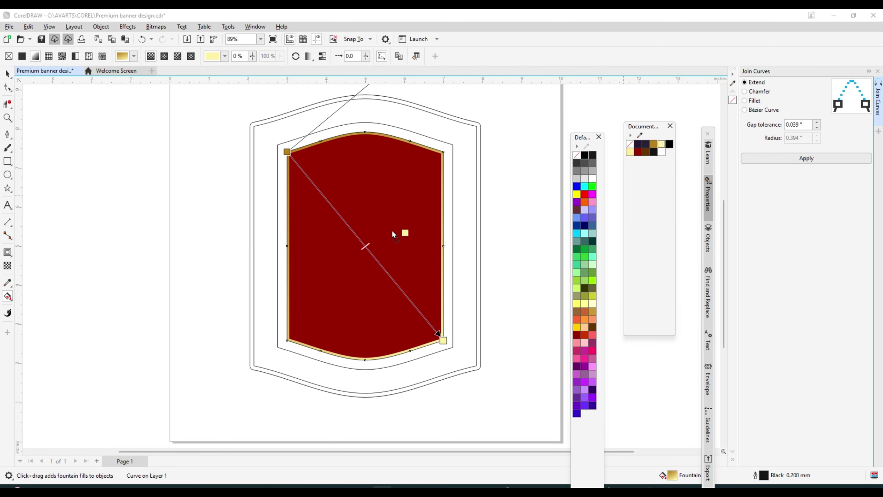
- Add a pale yellow stop near the gradient's middle and a gold stop on each side of it, and remove the border shape's outline
drag(365, 245, 362, 242)
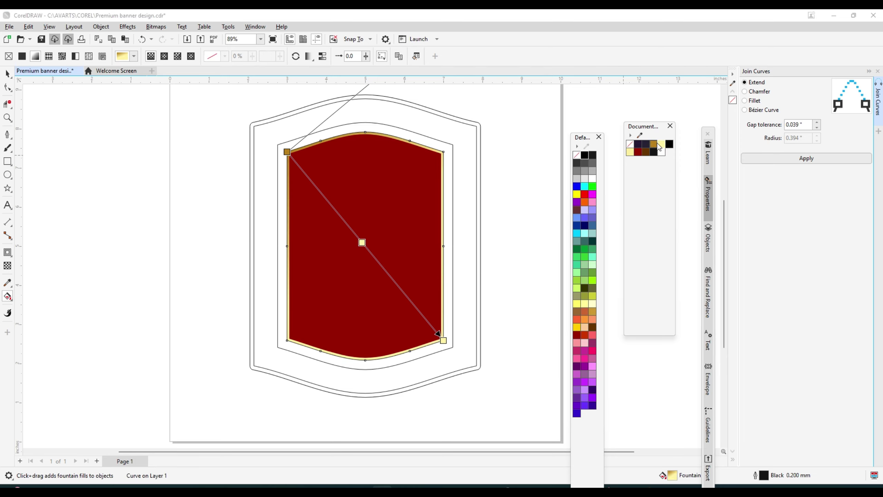
drag(326, 199, 325, 196)
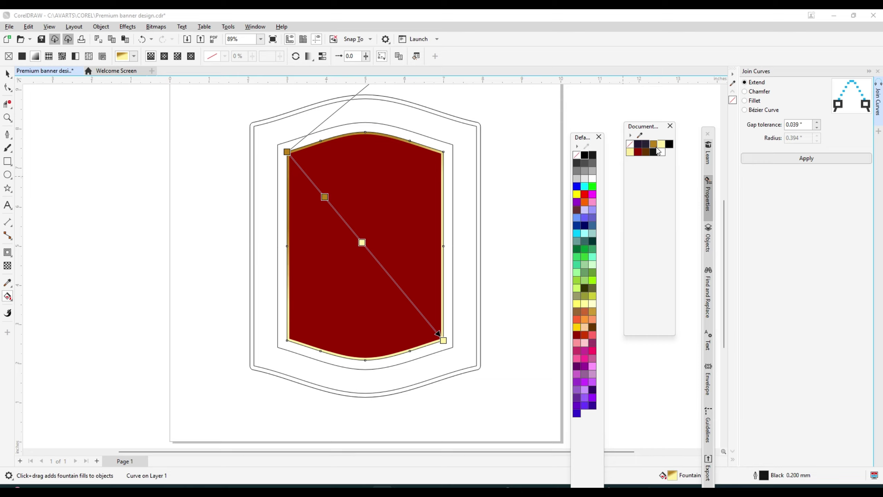
drag(395, 284, 393, 280)
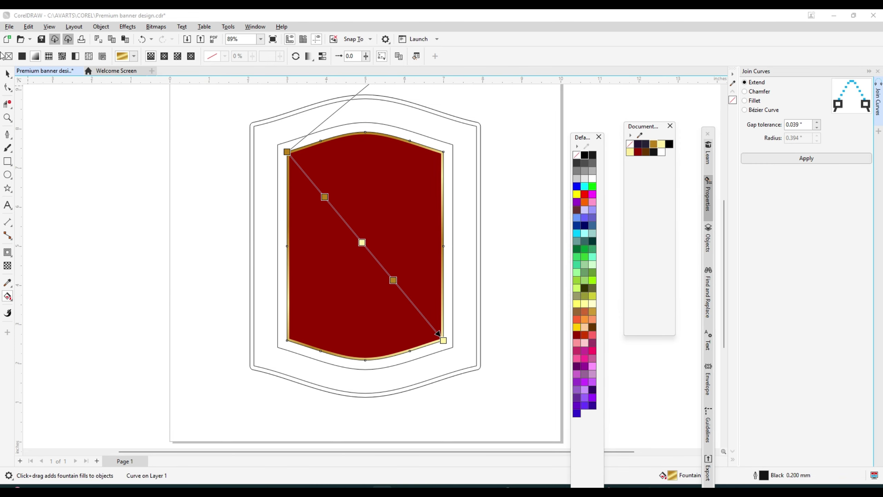
click(7, 73)
click(531, 116)
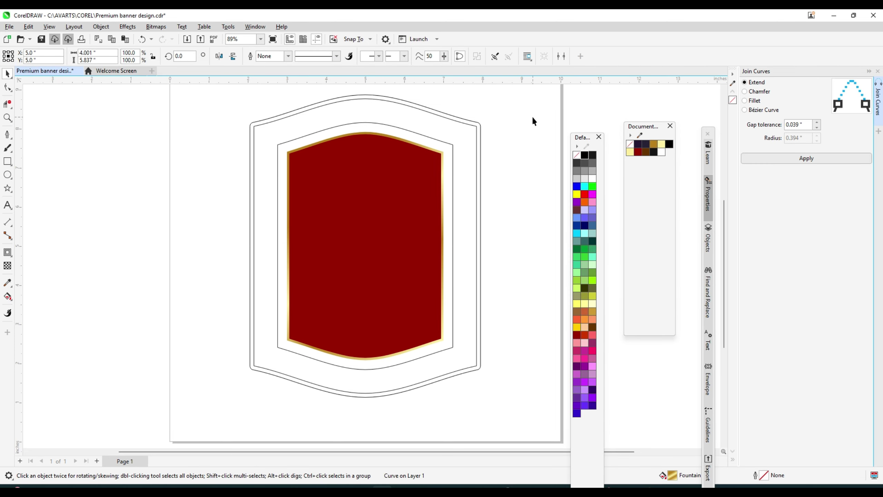
- Try a dark red fill on the second outline from the outside and undo it
scroll(371, 132, up, 1)
scroll(371, 132, up, 2)
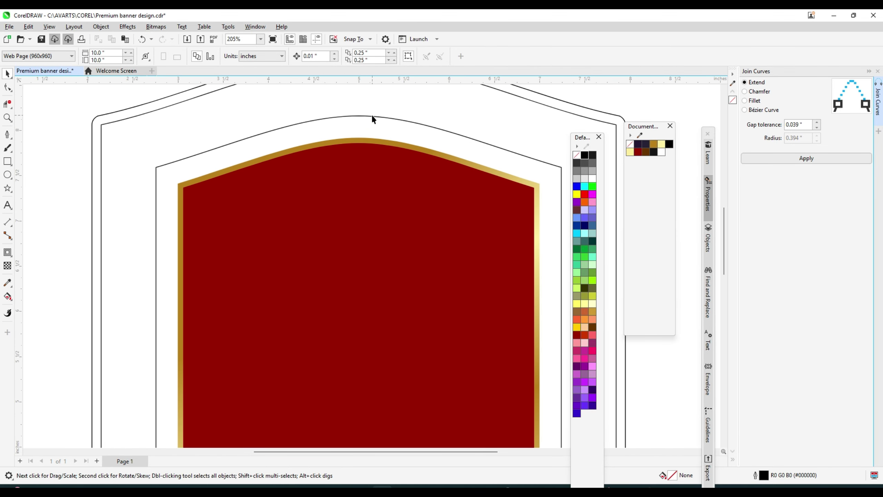
click(371, 115)
click(638, 152)
key(ctrl+z)
scroll(399, 143, down, 2)
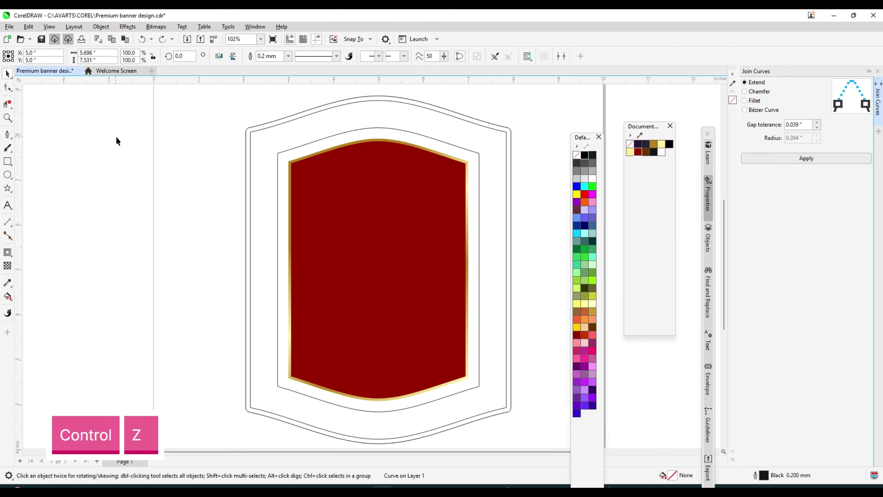
- Fill the outline just outside the gold border with dark red and remove its outline
scroll(278, 150, up, 4)
click(288, 163)
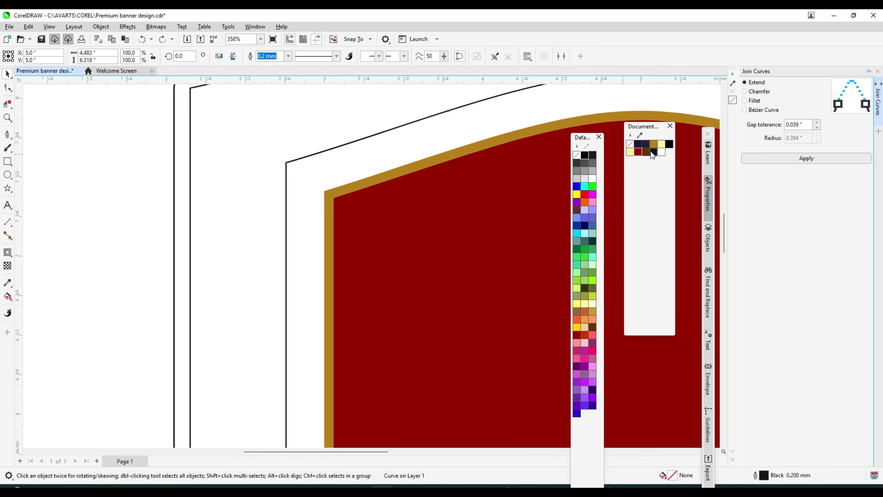
click(638, 152)
right_click(630, 144)
scroll(292, 161, down, 2)
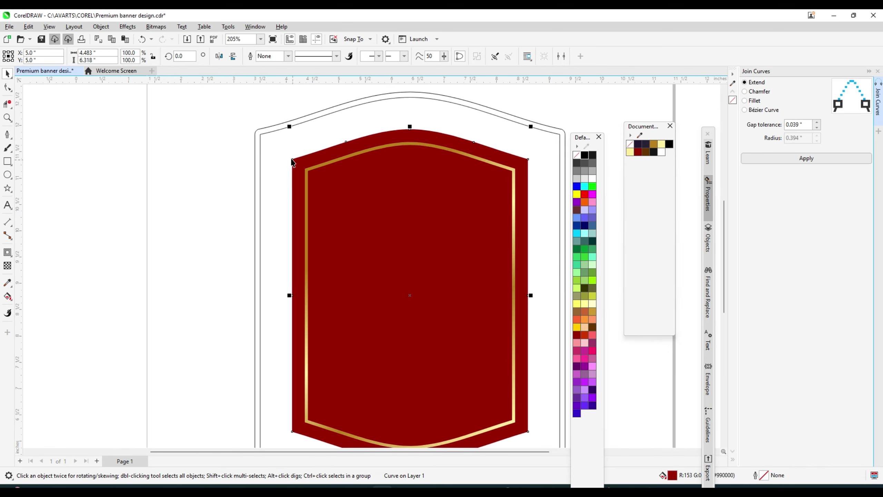
- Try moving the outermost frame outline slightly downward and undo the move
scroll(268, 172, down, 3)
click(247, 181)
scroll(344, 178, up, 2)
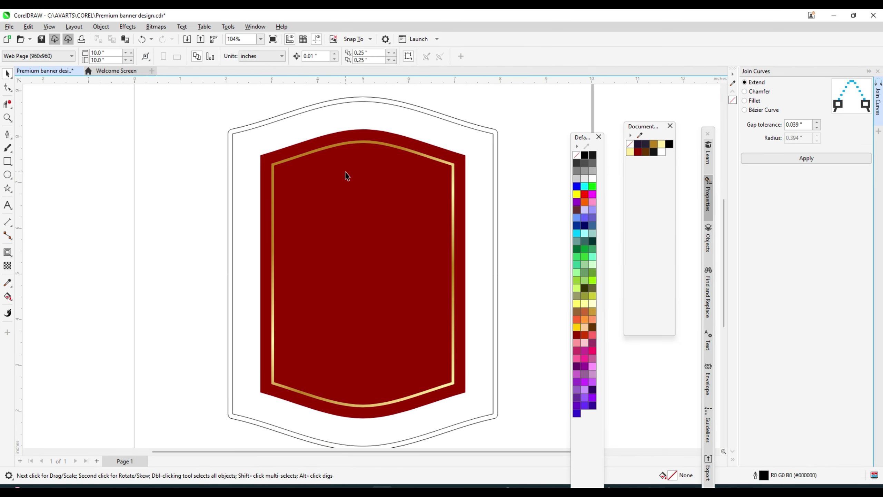
scroll(347, 176, down, 1)
scroll(398, 169, up, 1)
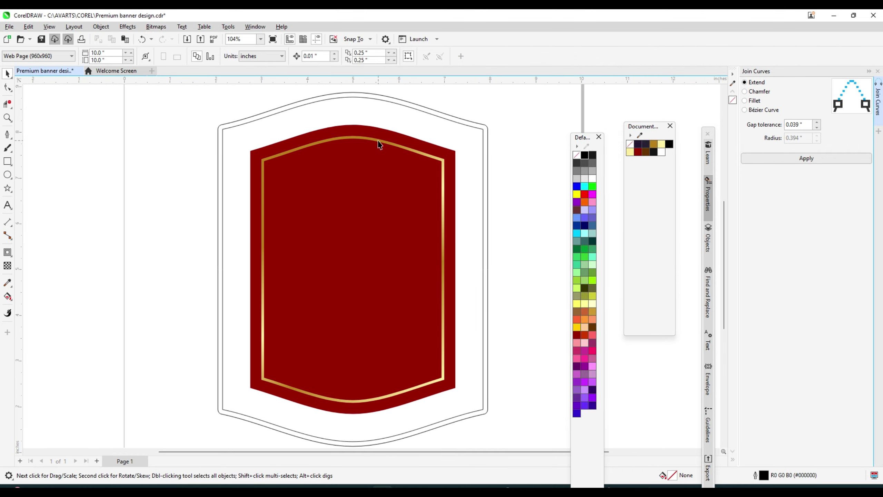
scroll(366, 95, up, 1)
drag(367, 96, 373, 114)
key(ctrl+z)
scroll(366, 139, down, 3)
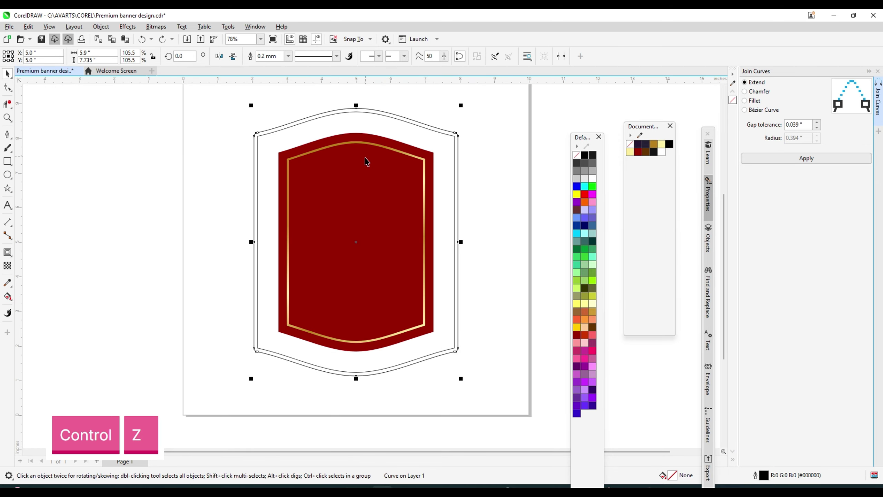
- Try moving the outline just inside the outermost one and undo the move
click(170, 121)
scroll(255, 132, up, 1)
scroll(259, 134, up, 1)
click(264, 155)
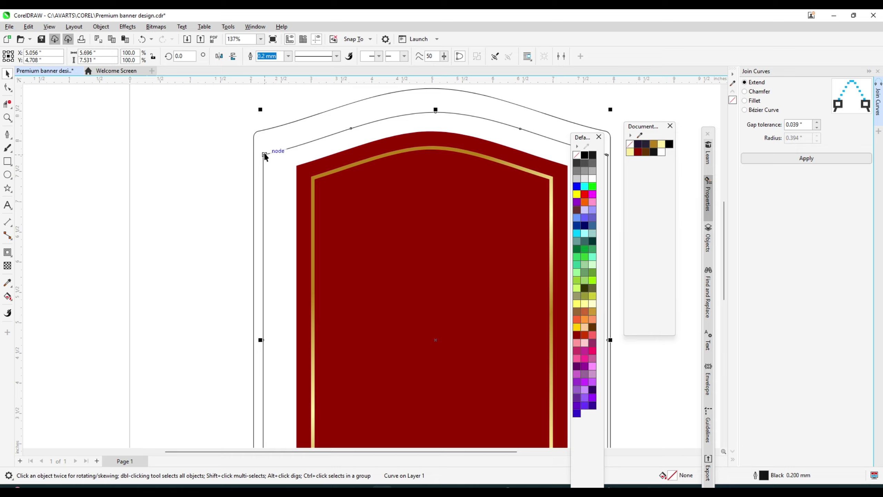
key(ctrl+z)
- Apply a horizontal fountain fill to the second outline from the outside, running from its left edge to its right edge
scroll(264, 155, down, 2)
click(7, 296)
click(42, 296)
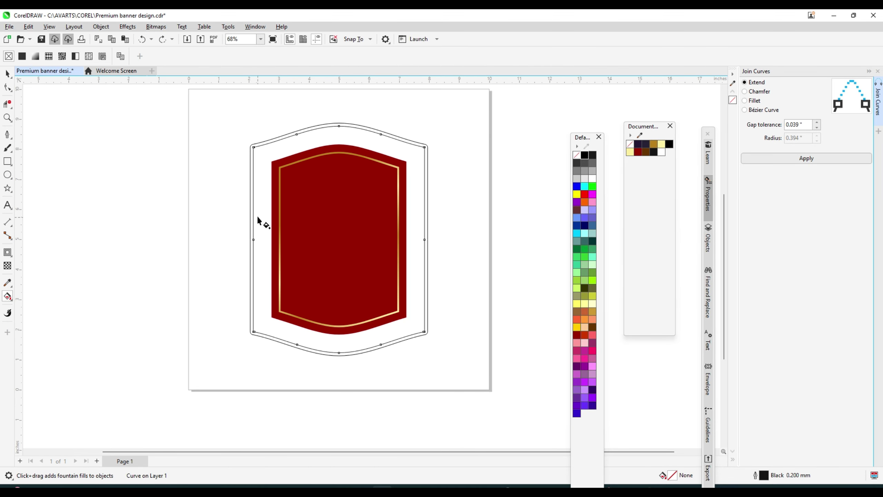
scroll(258, 217, up, 1)
drag(251, 210, 492, 213)
drag(508, 211, 510, 210)
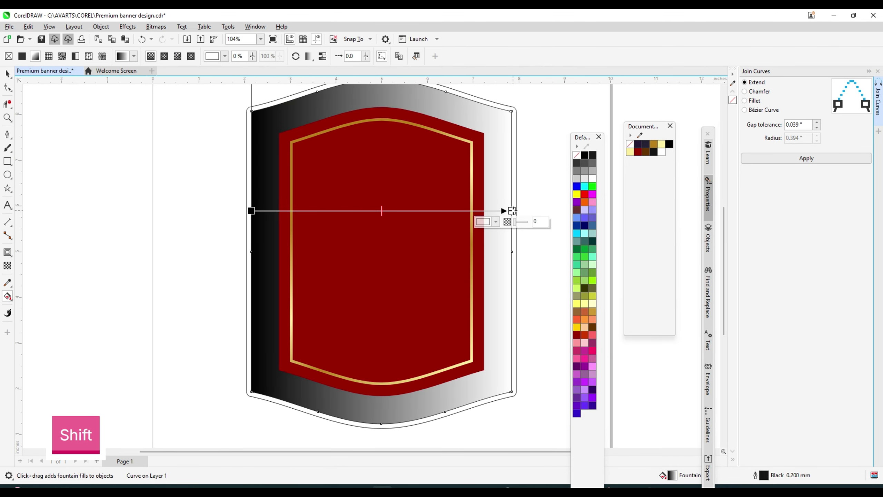
- Set both ends of the wide frame's gradient to gold and add a pale yellow stop near its middle
drag(654, 144, 251, 210)
drag(661, 144, 378, 212)
scroll(418, 211, down, 2)
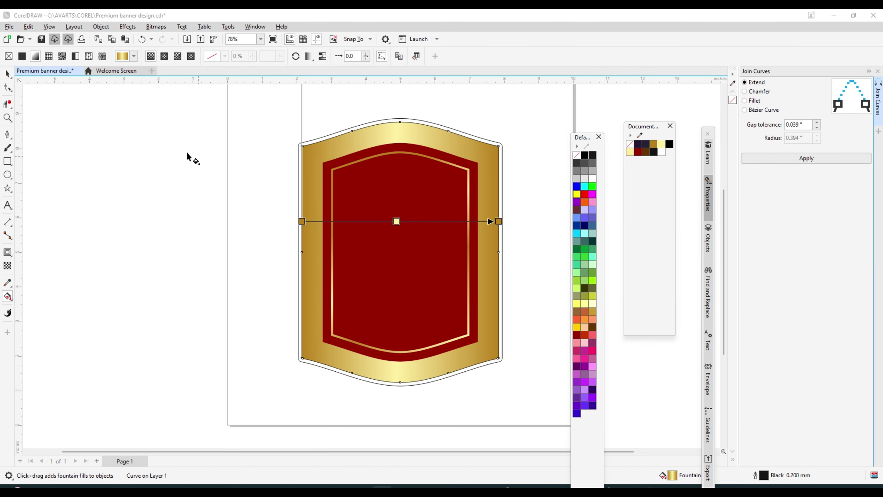
click(7, 73)
click(531, 105)
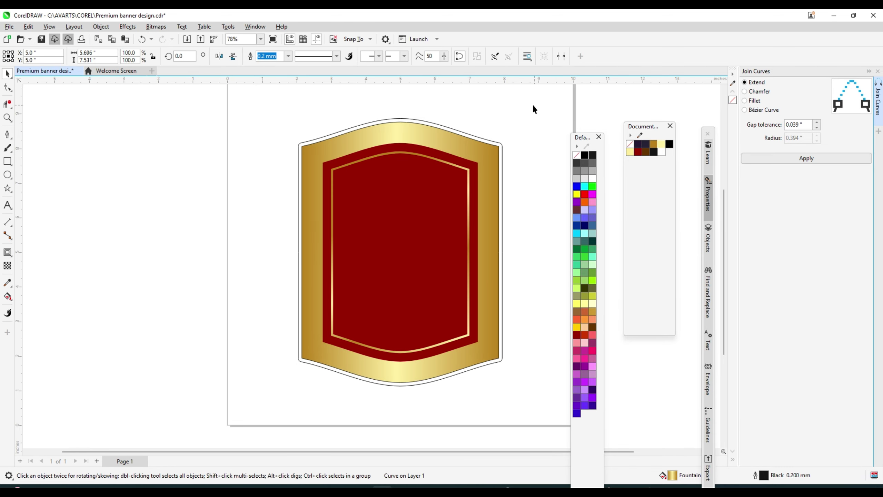
- Try to copy the thin inner gold border's outline and fill properties to the outermost outline, and undo the copy
scroll(406, 121, up, 4)
click(402, 119)
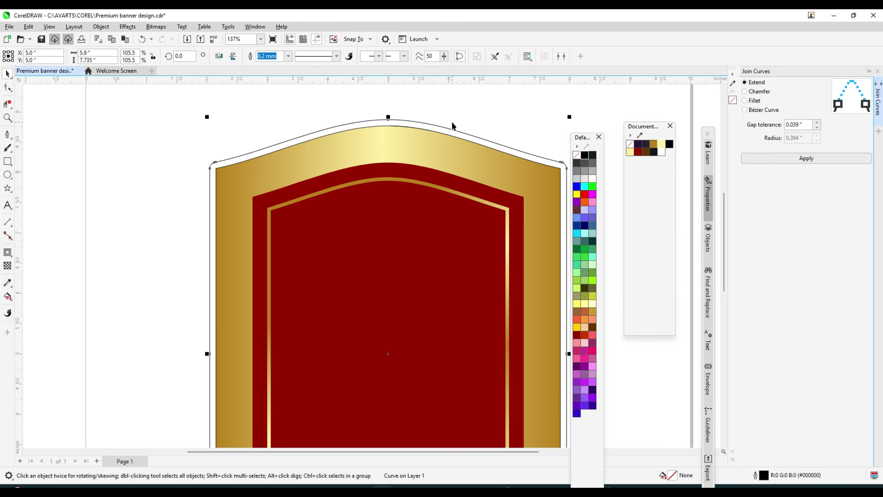
click(28, 26)
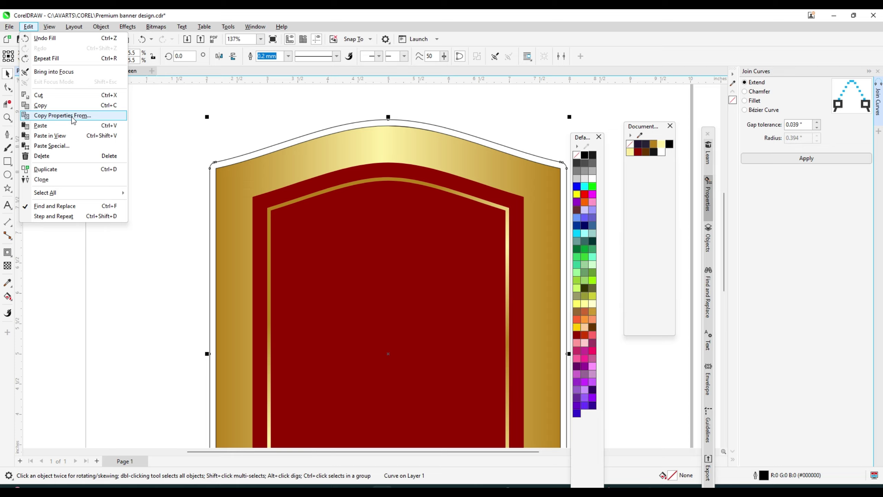
click(69, 116)
click(449, 266)
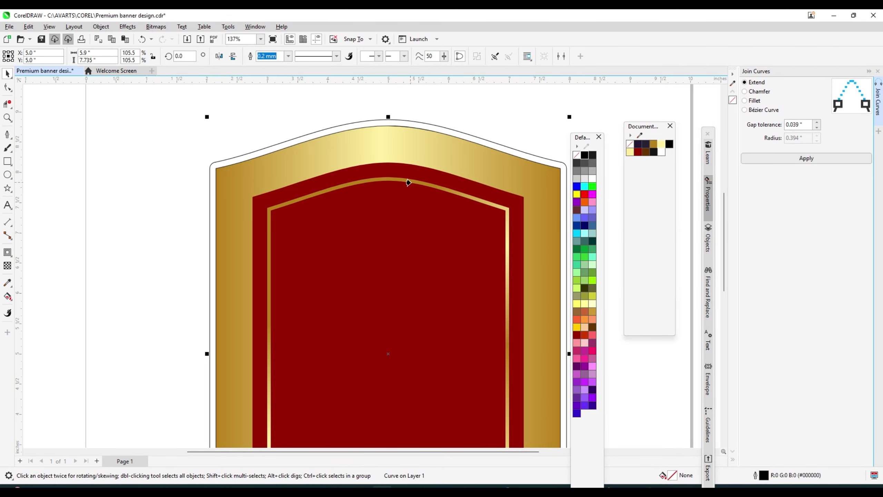
click(408, 182)
scroll(407, 128, down, 3)
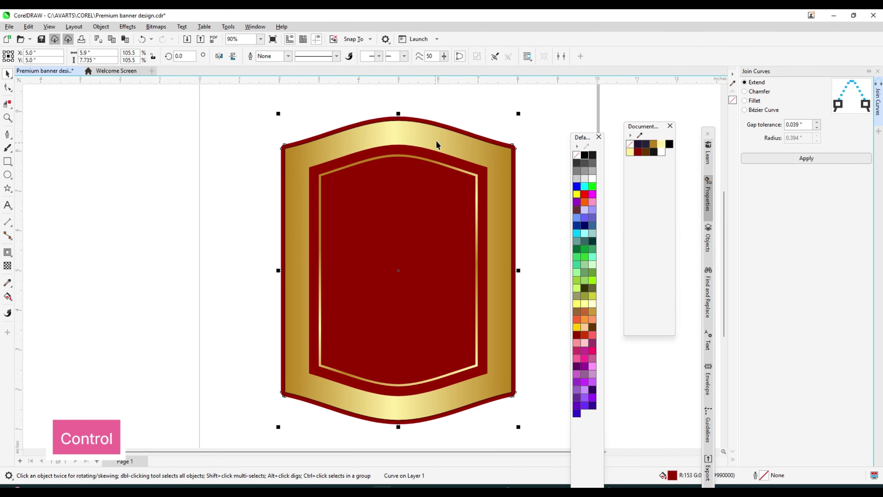
key(ctrl+z)
scroll(421, 150, up, 1)
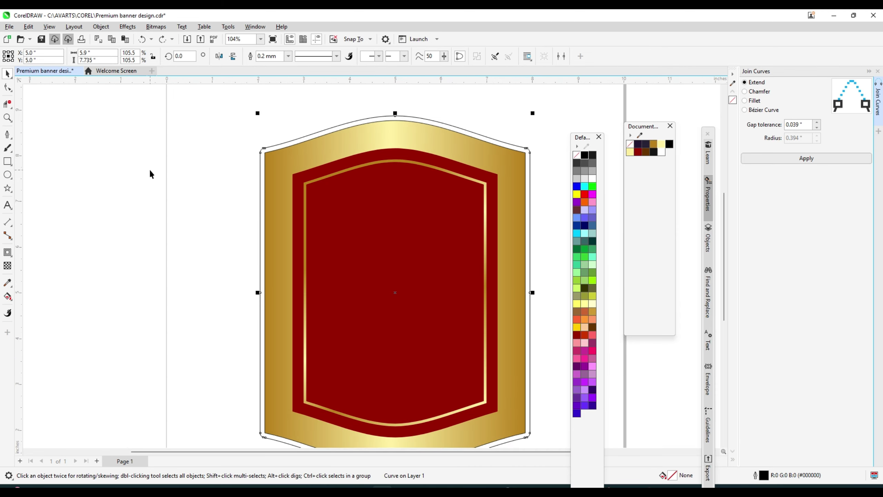
- Set the upper-left and middle stops of the thin inner border's diagonal gradient to pale yellow
click(121, 207)
scroll(220, 147, up, 3)
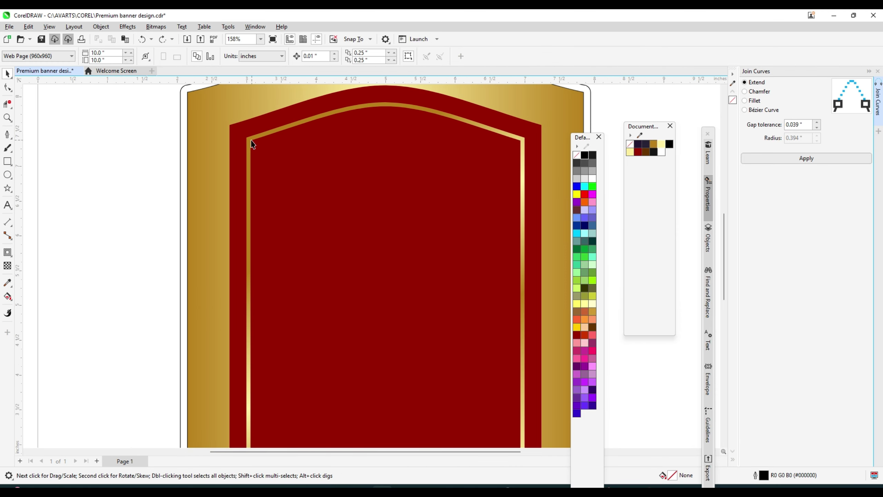
click(251, 140)
scroll(257, 143, down, 2)
scroll(261, 146, up, 1)
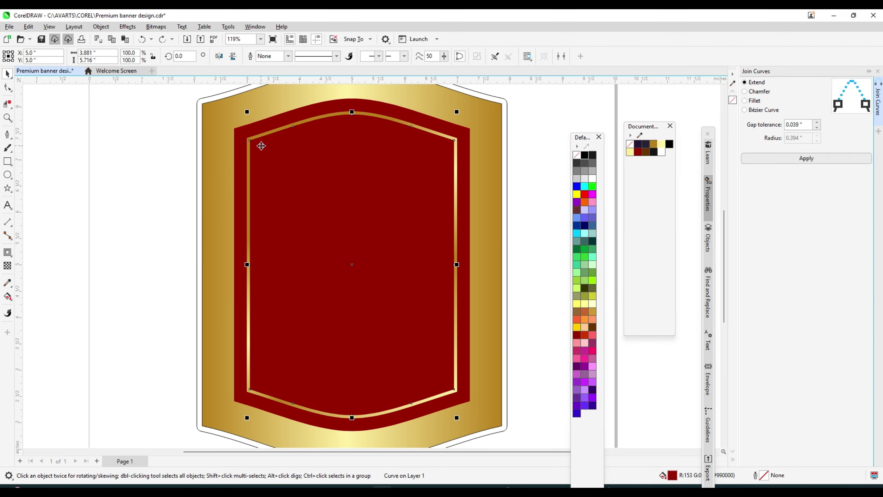
click(122, 154)
click(249, 138)
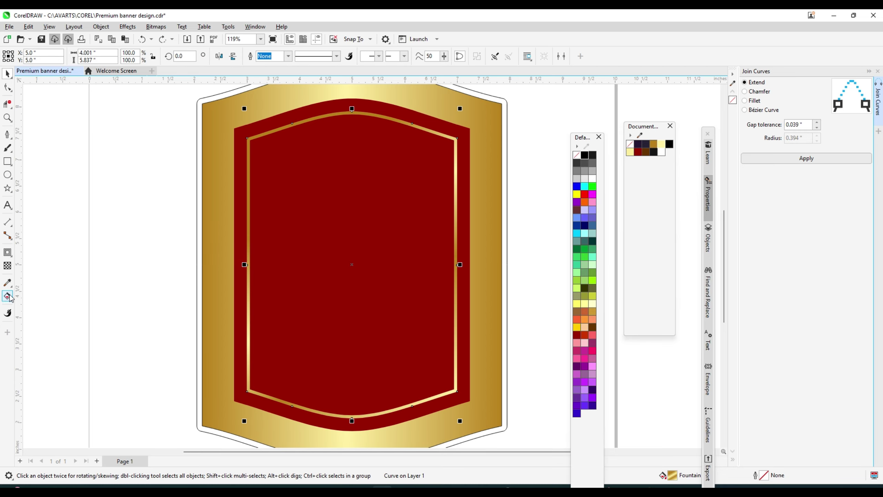
click(8, 296)
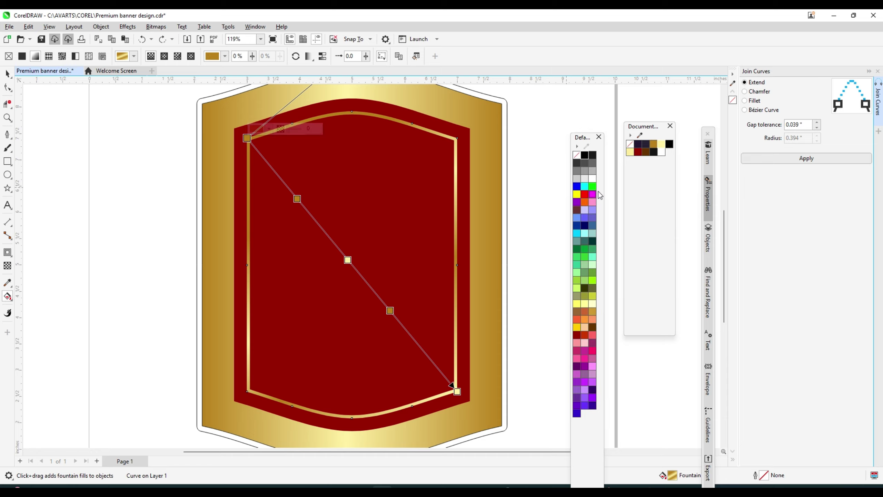
click(662, 144)
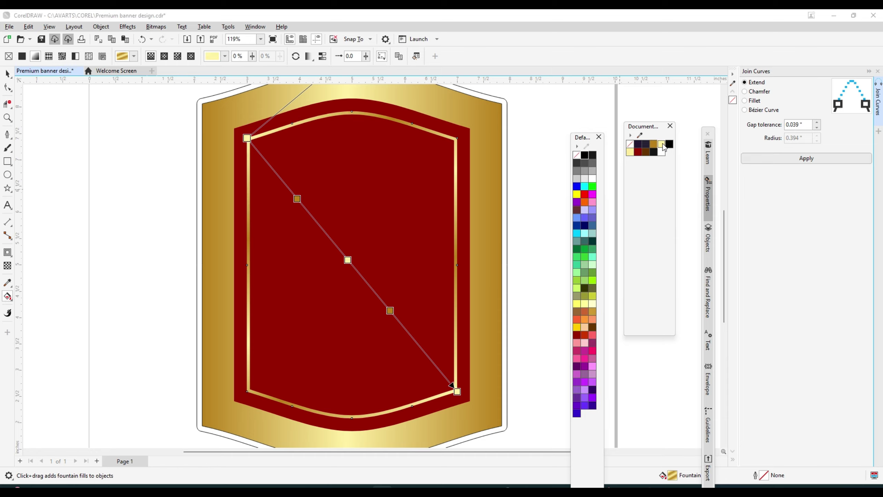
drag(662, 145, 347, 260)
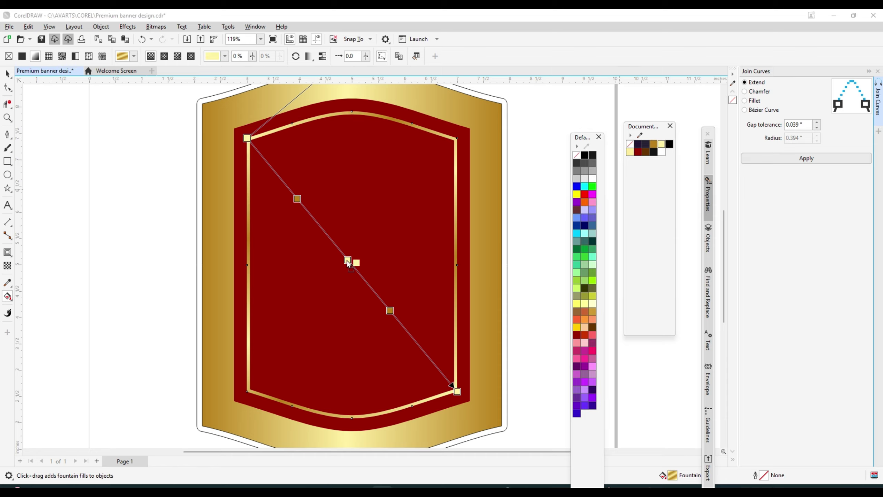
click(8, 73)
key(Escape)
- Copy the outline pen, outline colour and fill from the thin inner gold border to the outermost outline
click(199, 98)
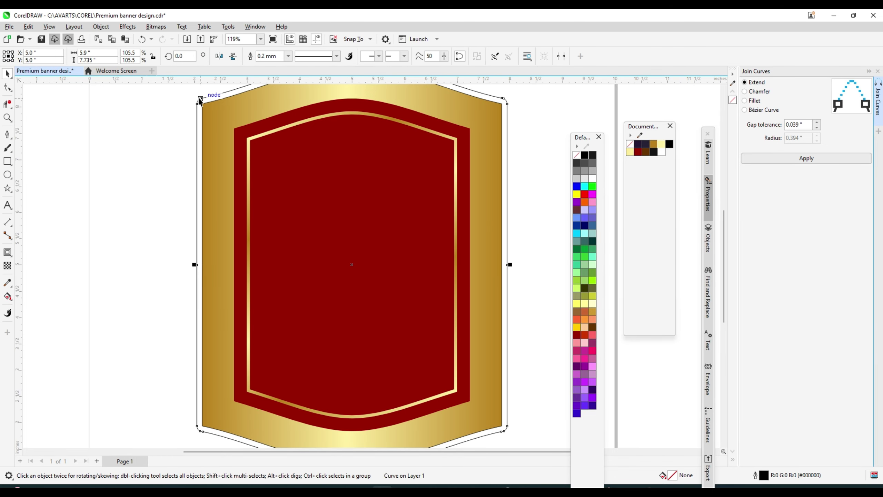
click(29, 26)
click(61, 114)
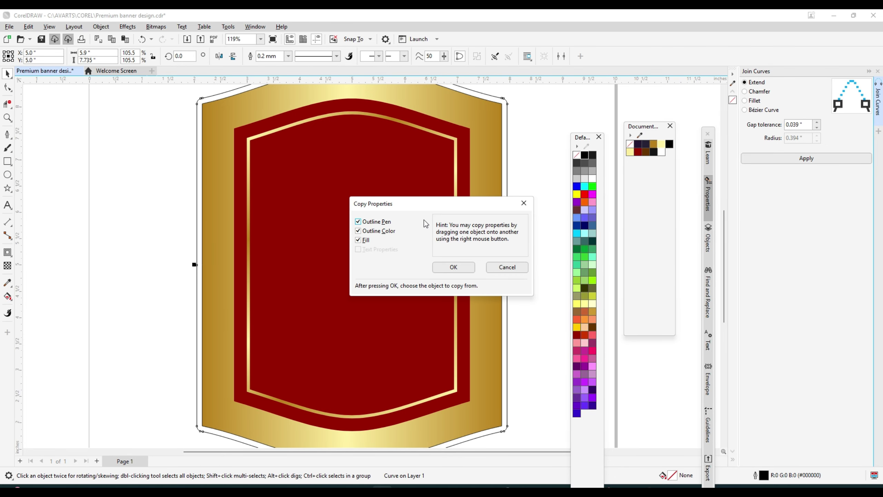
click(452, 265)
click(248, 139)
scroll(276, 205, down, 1)
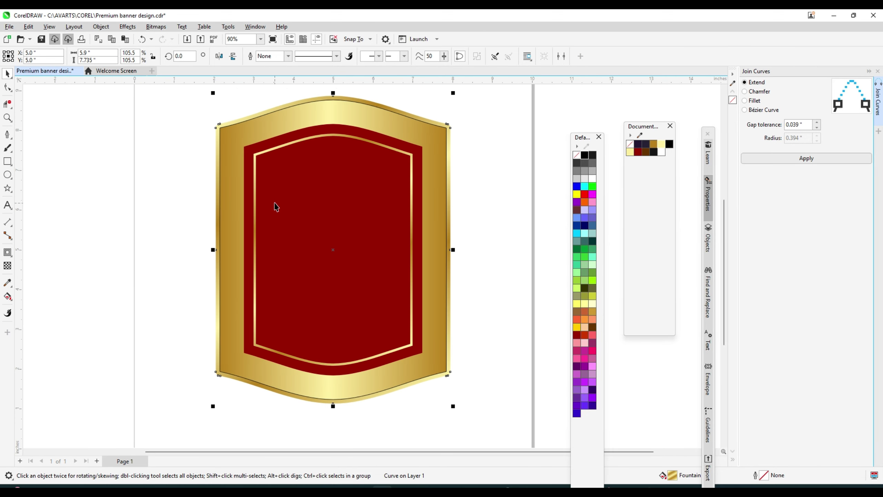
- Select all five frame shapes and remove their outlines
drag(119, 108, 521, 228)
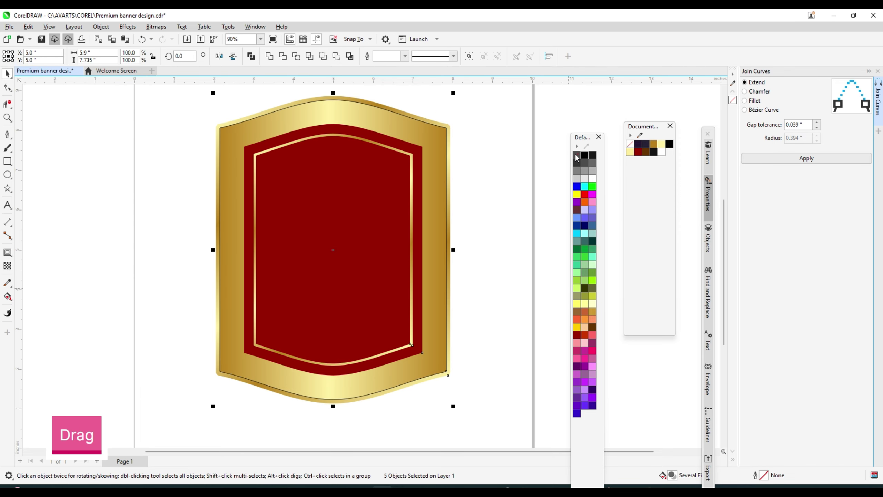
click(503, 159)
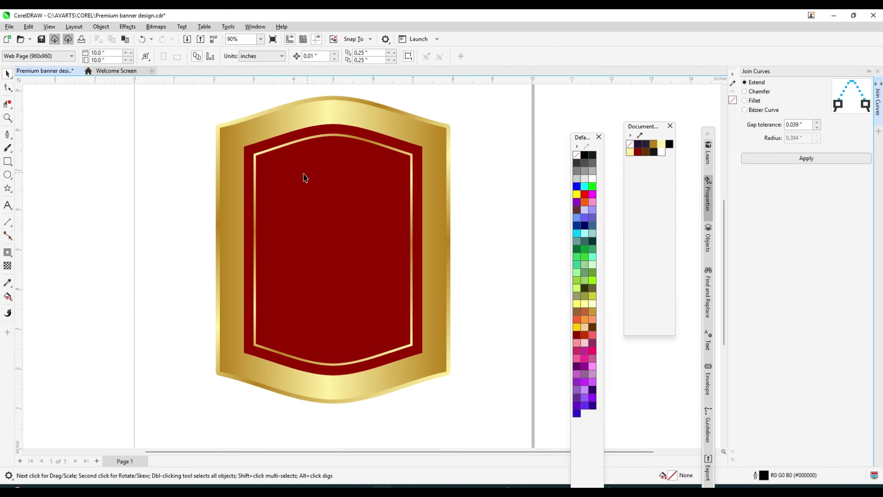
- Add a page-sized background rectangle with a dark navy fill and no outline, and send it to the back
scroll(300, 178, down, 2)
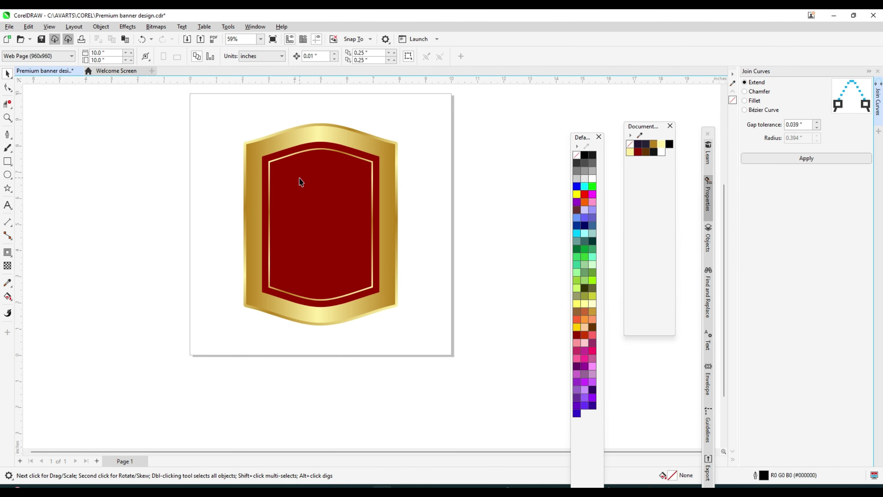
double_click(8, 161)
click(8, 73)
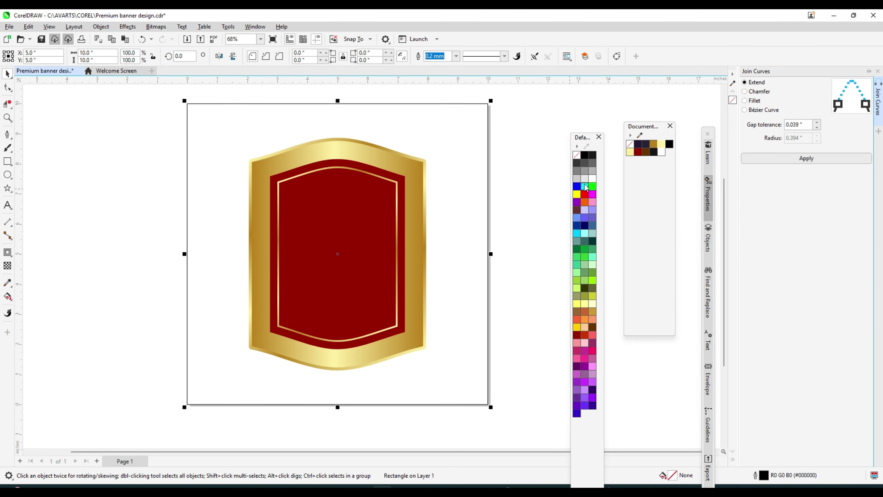
click(646, 144)
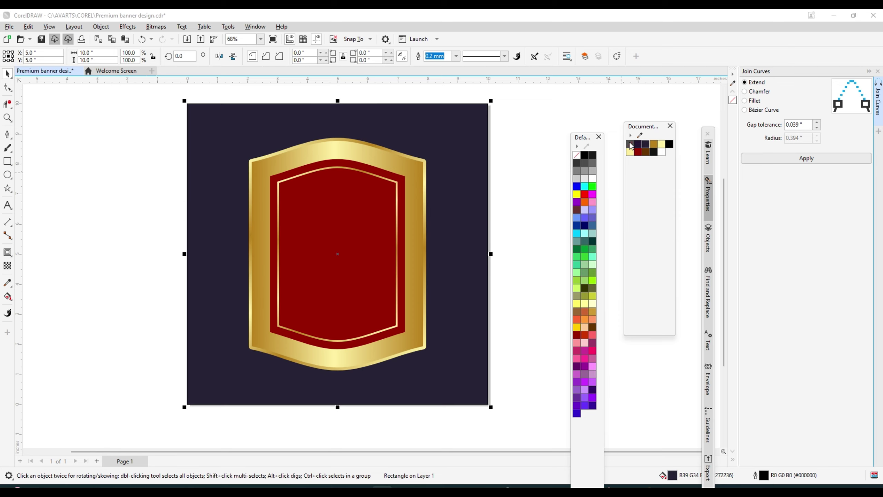
right_click(629, 144)
key(shift+Page_Down)
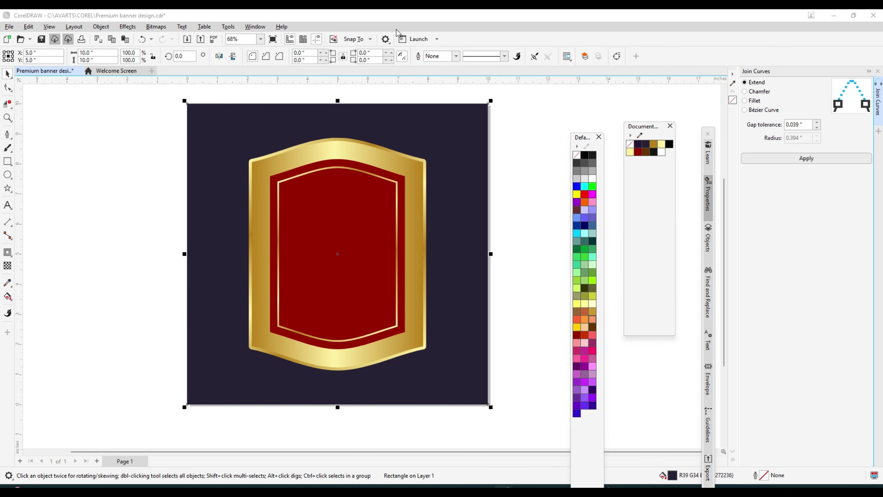
- Widen the five frame shapes evenly about their centre and scale them down proportionally to about 6.423 by 7.209 inches
scroll(404, 134, down, 1)
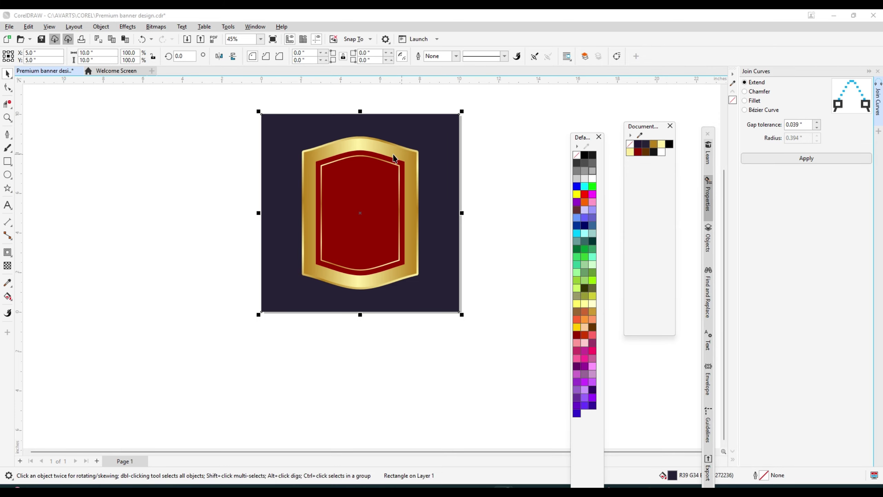
scroll(376, 140, up, 1)
drag(202, 119, 473, 335)
scroll(439, 225, up, 2)
drag(423, 227, 441, 225)
scroll(440, 208, down, 2)
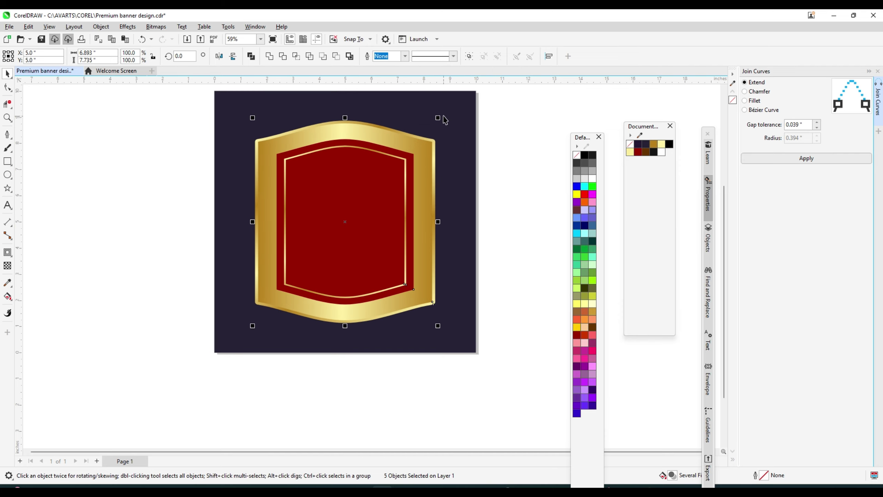
drag(439, 117, 432, 125)
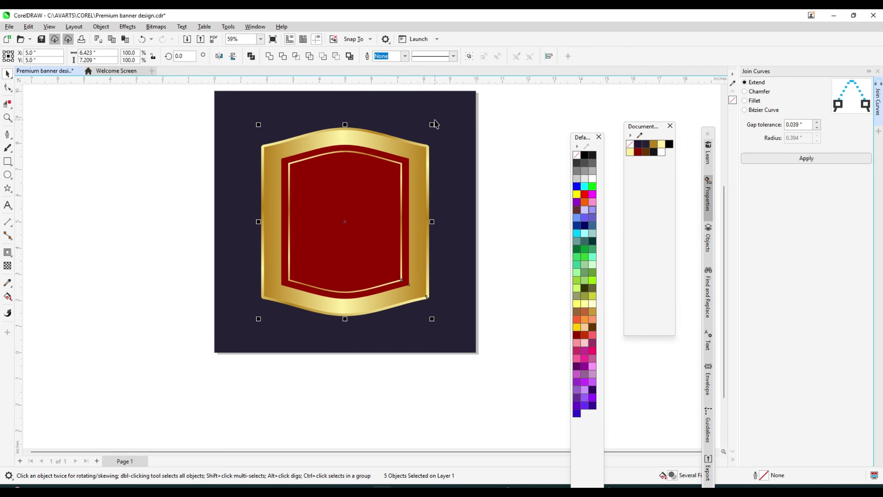
- Group the five frame shapes and ungroup them again
key(ctrl+g)
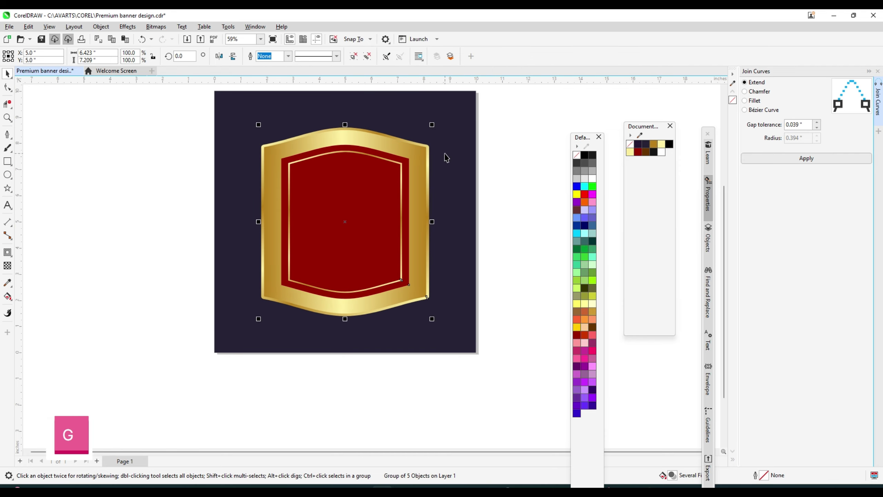
key(F4)
click(367, 56)
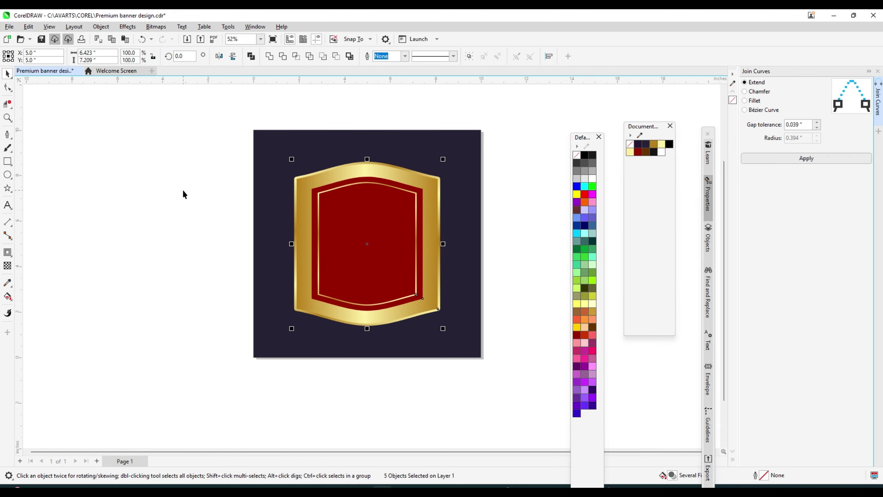
- Draw a rectangular ribbon band about 7.314 by 1.41 inches across the lower part of the frame and centre it horizontally on the frame
click(183, 194)
scroll(413, 295, up, 2)
scroll(404, 256, up, 1)
scroll(449, 239, down, 1)
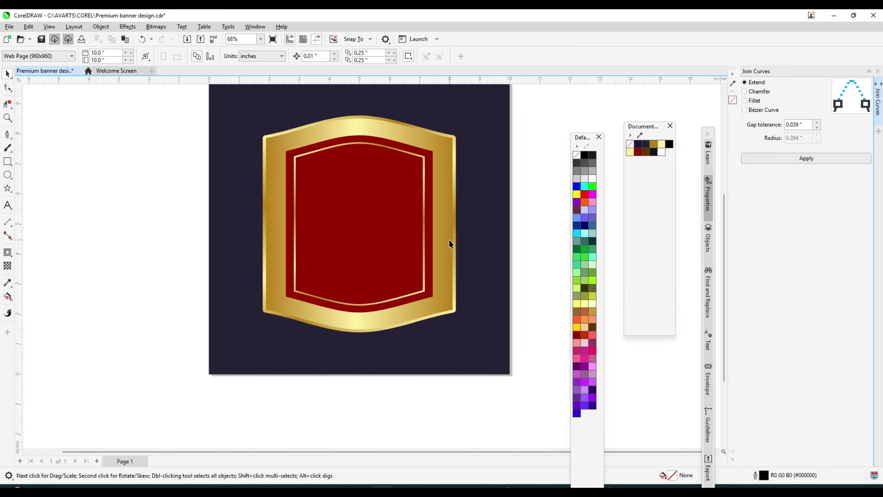
scroll(448, 239, up, 1)
click(8, 161)
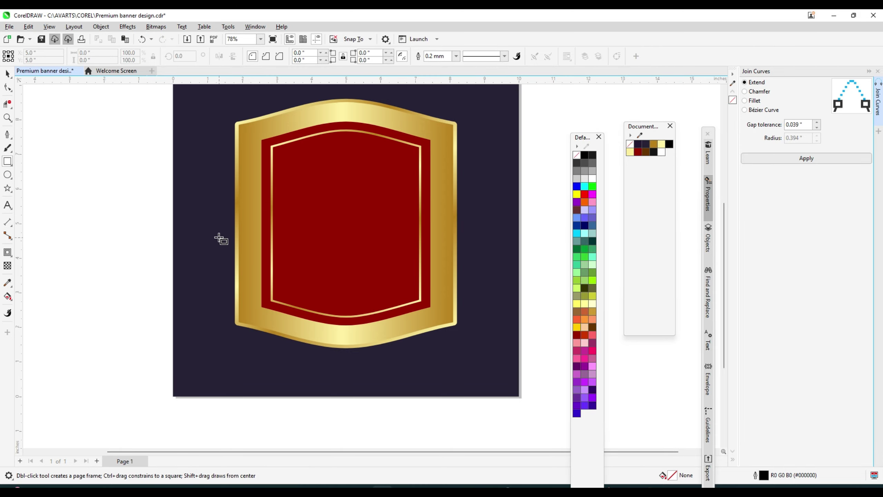
drag(215, 233, 469, 282)
key(space)
shift+click(368, 171)
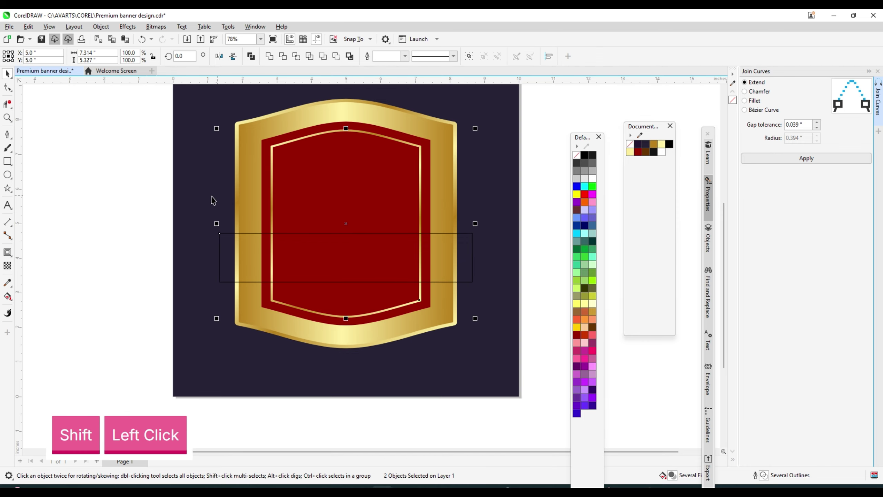
click(111, 201)
- Copy the outline pen, outline colour and fill properties from the wide gold frame onto the ribbon band rectangle
scroll(248, 238, up, 2)
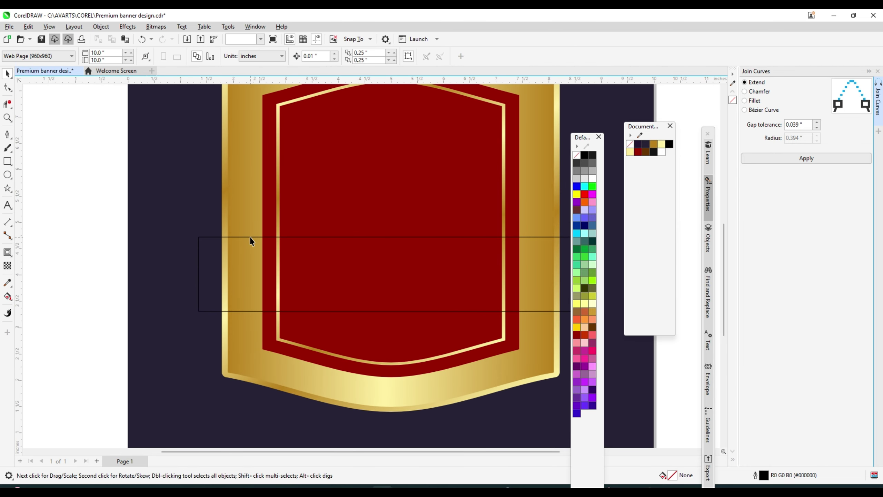
click(249, 237)
click(28, 27)
click(60, 116)
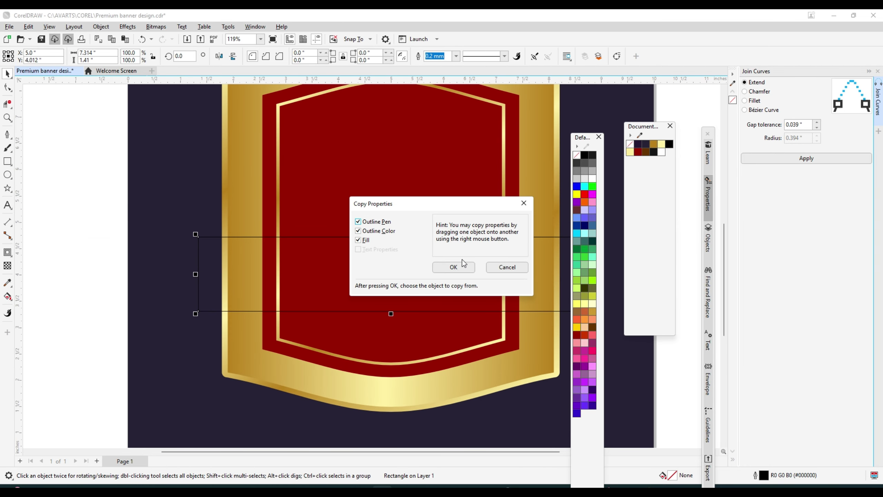
click(461, 264)
click(250, 154)
scroll(337, 231, down, 2)
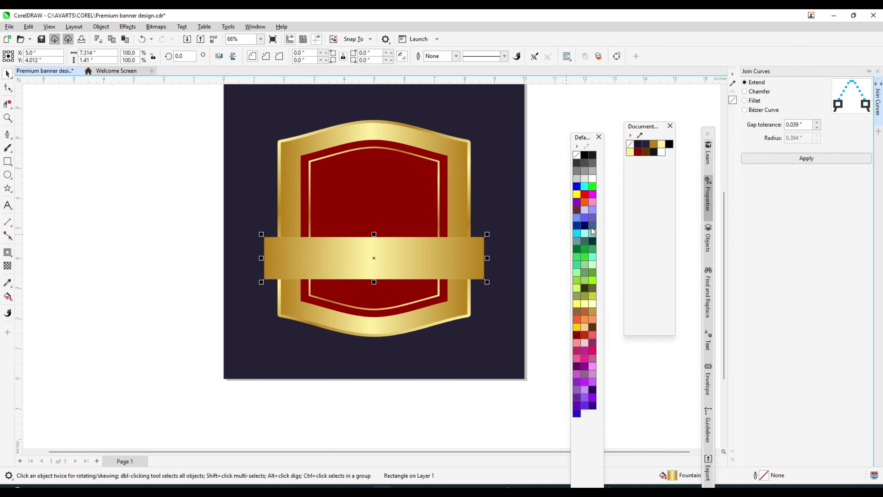
- Add a one-step outward contour of about 0.073 inches around the gold ribbon band and break the contour apart
scroll(481, 231, down, 2)
scroll(442, 234, up, 1)
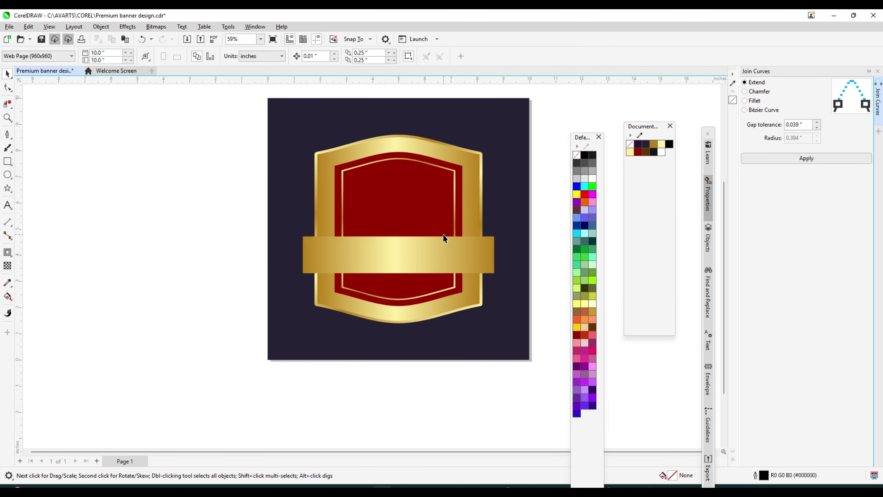
scroll(439, 247, up, 1)
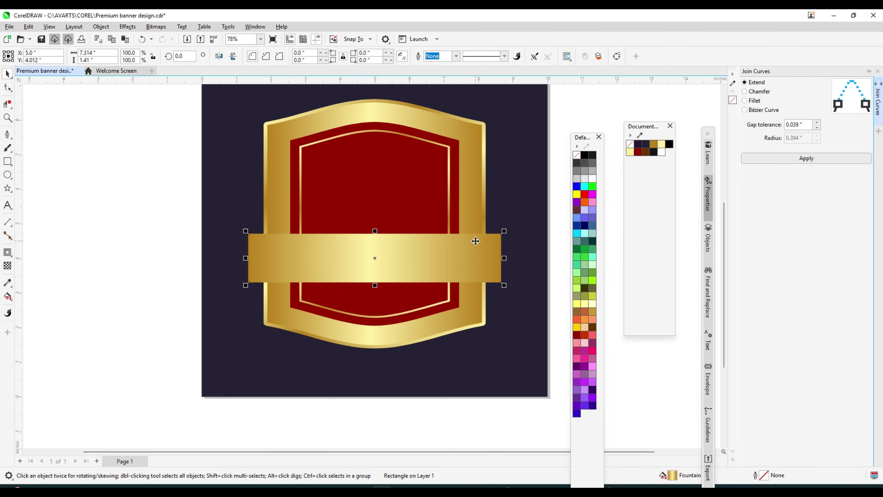
click(8, 252)
scroll(496, 247, up, 4)
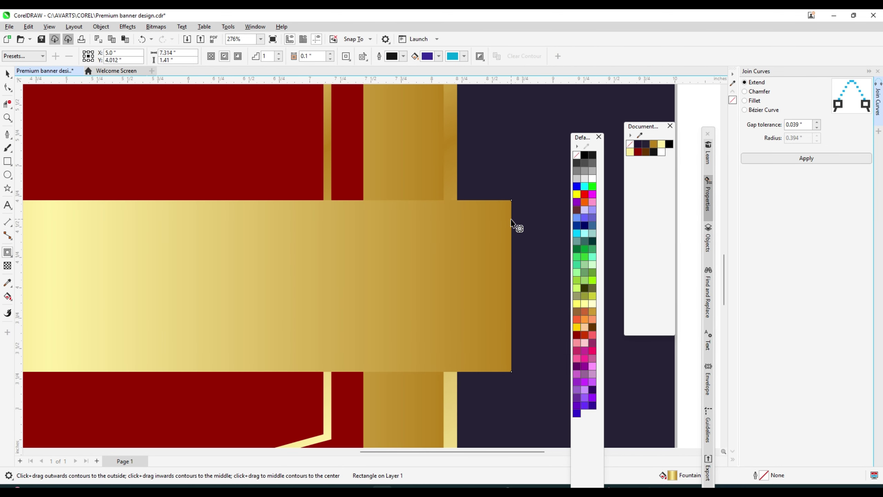
drag(513, 229, 520, 199)
key(space)
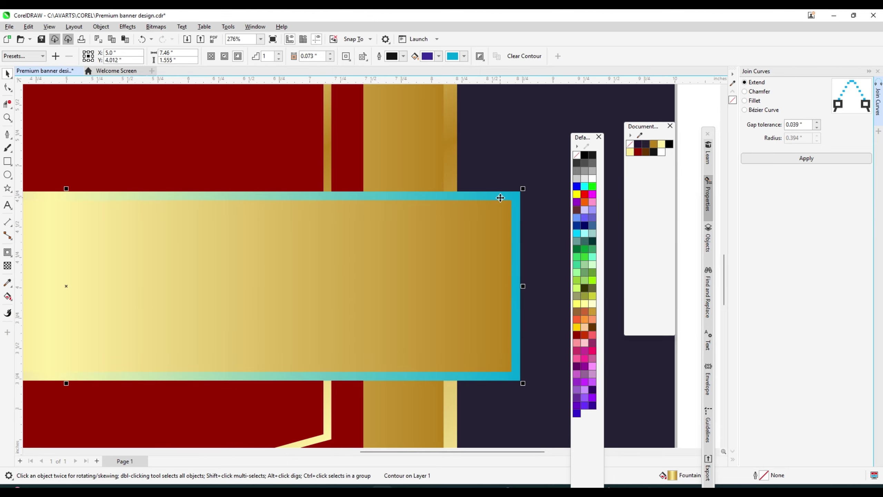
right_click(529, 203)
click(528, 203)
scroll(529, 203, down, 3)
key(Escape)
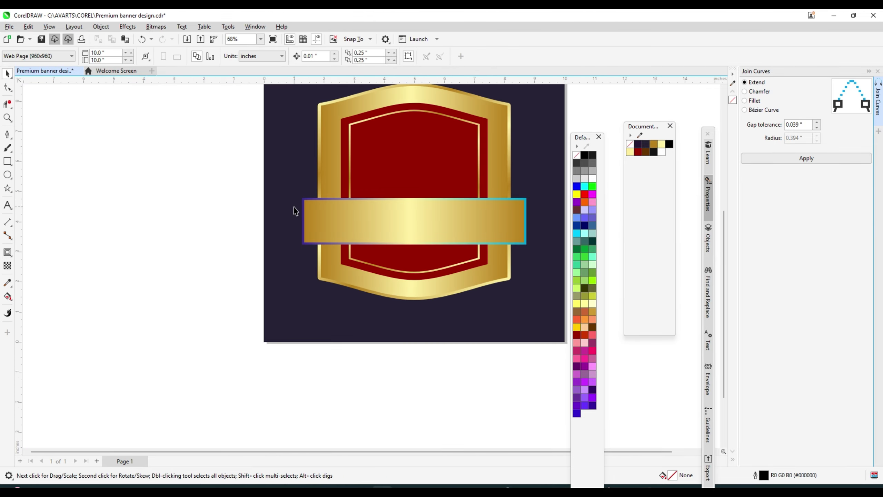
- Copy the outline and fill properties from the frame's thin gold border onto the contour rectangle behind the ribbon band
scroll(293, 222, up, 2)
click(301, 237)
scroll(301, 237, down, 3)
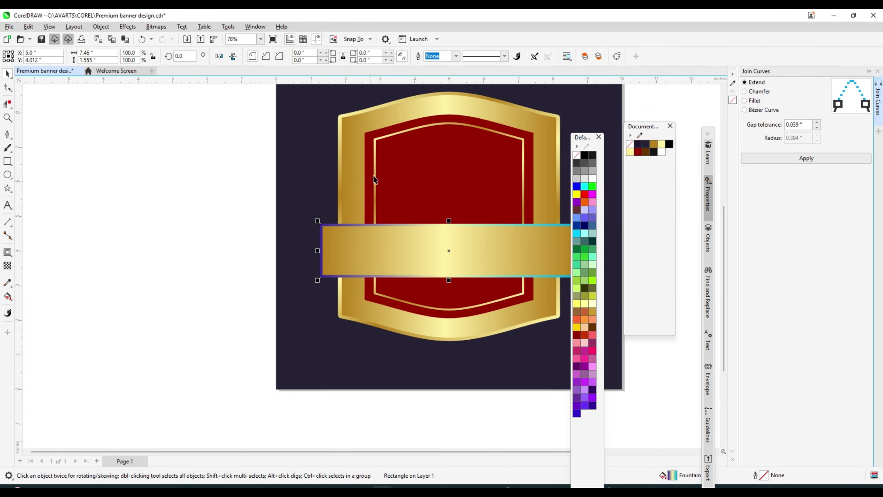
scroll(179, 150, up, 3)
click(29, 26)
click(52, 115)
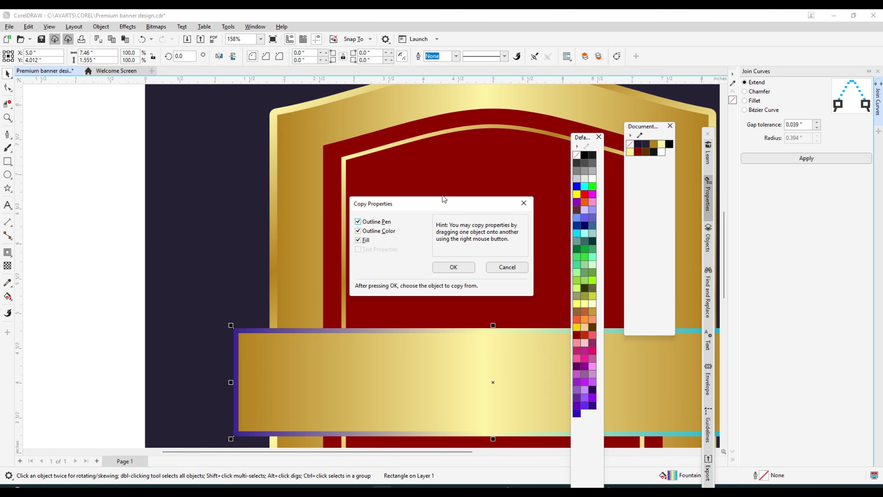
click(453, 266)
click(344, 157)
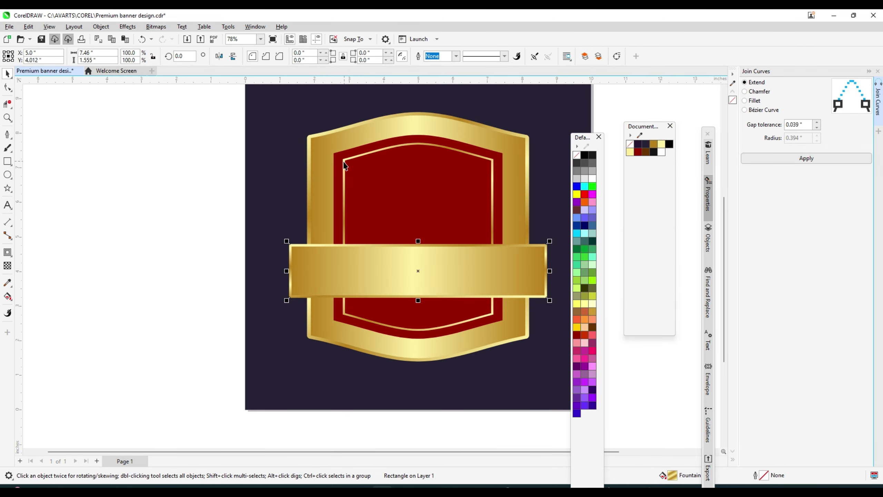
scroll(157, 230, down, 5)
click(158, 230)
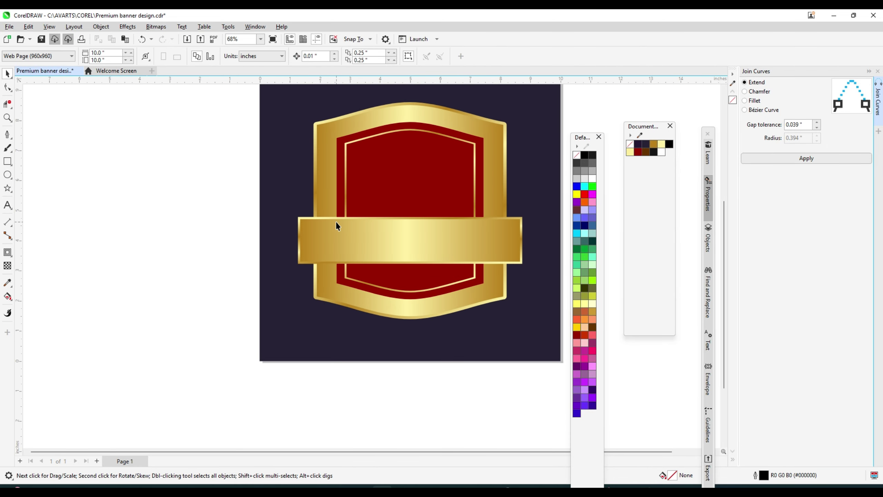
- Copy the outer gold border rectangle of the ribbon band and paste a duplicate in place
scroll(335, 223, up, 3)
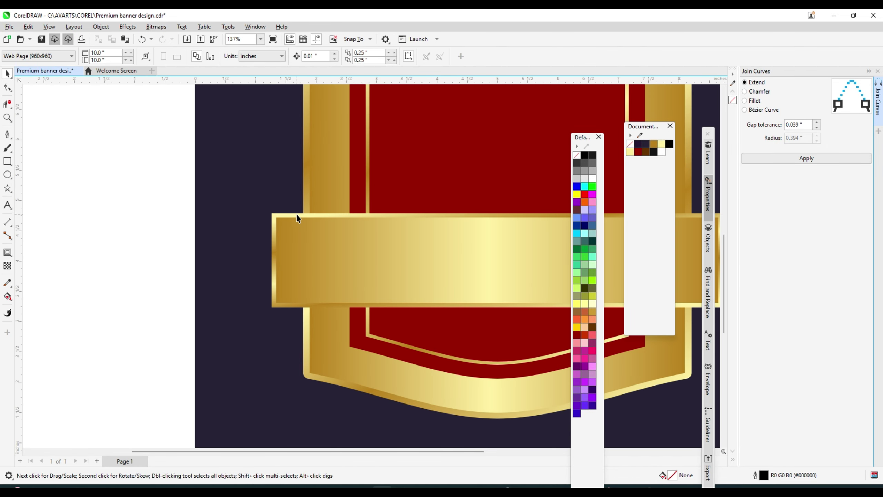
right_click(296, 215)
click(390, 261)
right_click(111, 198)
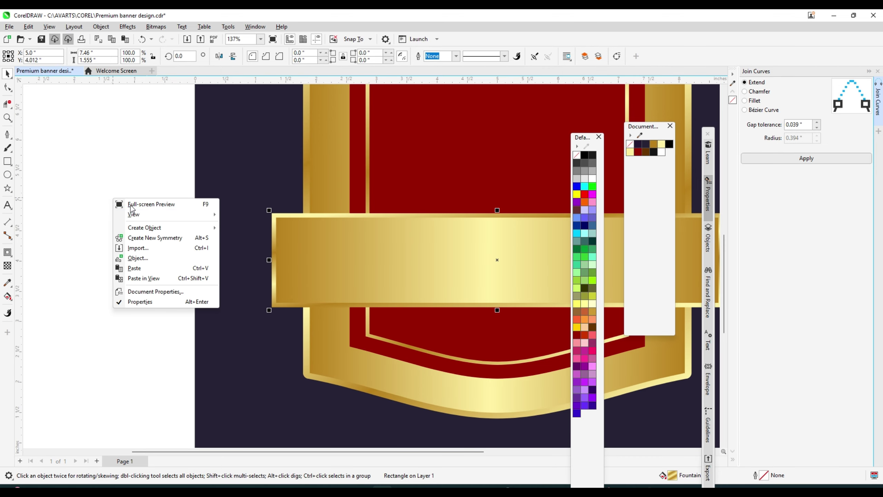
click(138, 266)
scroll(306, 223, down, 2)
scroll(306, 223, down, 1)
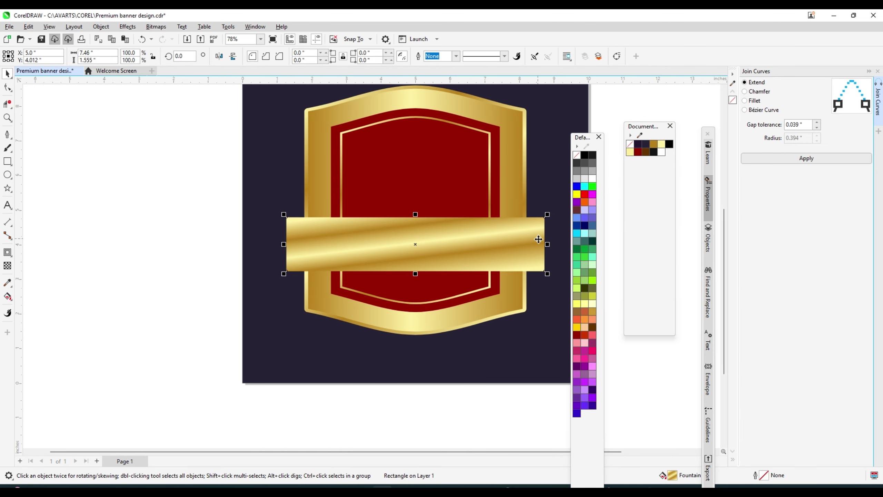
- Narrow the pasted rectangle to about 1.16 inches wide at the band's left end and fill it with brown #663300
drag(549, 246, 324, 245)
scroll(299, 240, up, 4)
drag(646, 152, 246, 230)
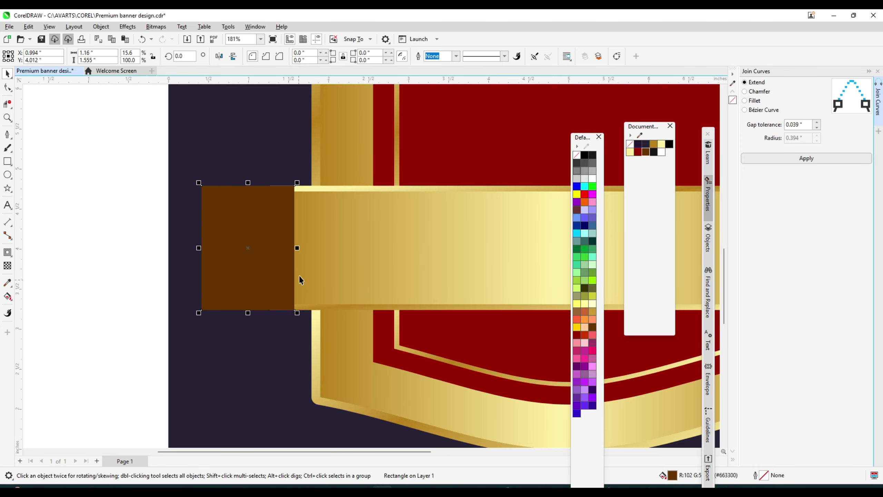
- Resize the brown rectangle to about 1.487 inches wide and half its height, about 0.777 inches, keeping its upper edge level with the band
drag(296, 247, 268, 247)
drag(235, 314, 271, 249)
scroll(267, 237, up, 2)
mouse_move(269, 207)
mouse_down()
mouse_move(323, 201)
mouse_move(268, 220)
mouse_up()
scroll(323, 201, down, 2)
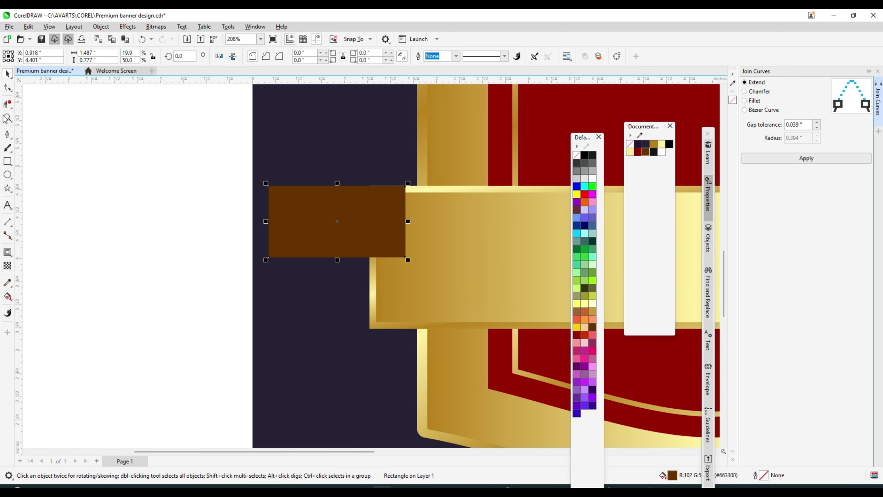
- Convert the brown rectangle to curves and slant its left side, moving the lower-left node inward and the upper-left node slightly outward
click(7, 90)
key(ctrl+q)
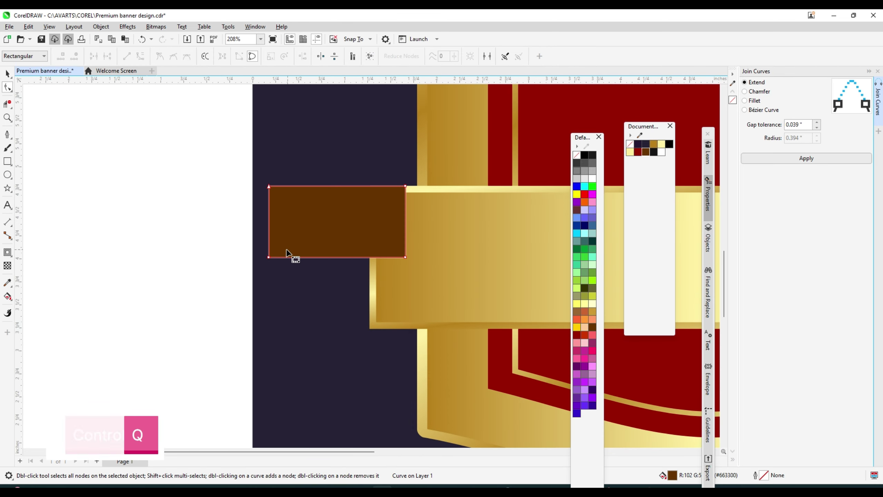
drag(268, 258, 312, 258)
key(shift)
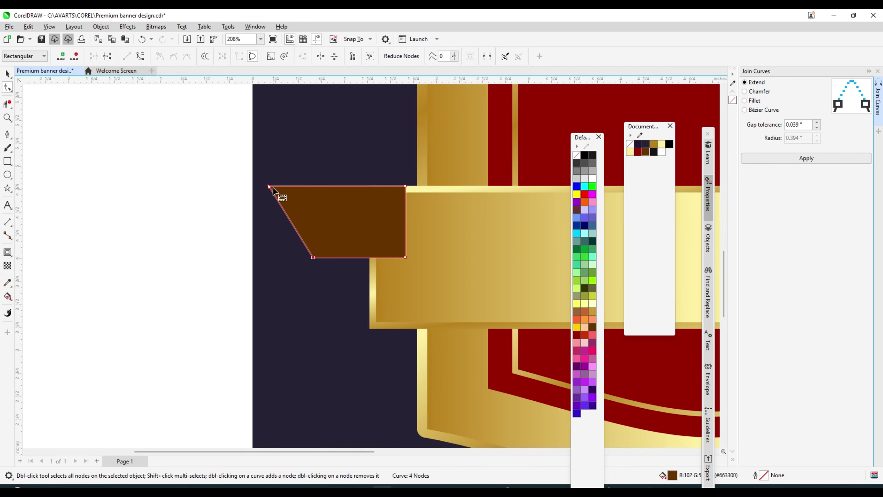
drag(268, 186, 260, 186)
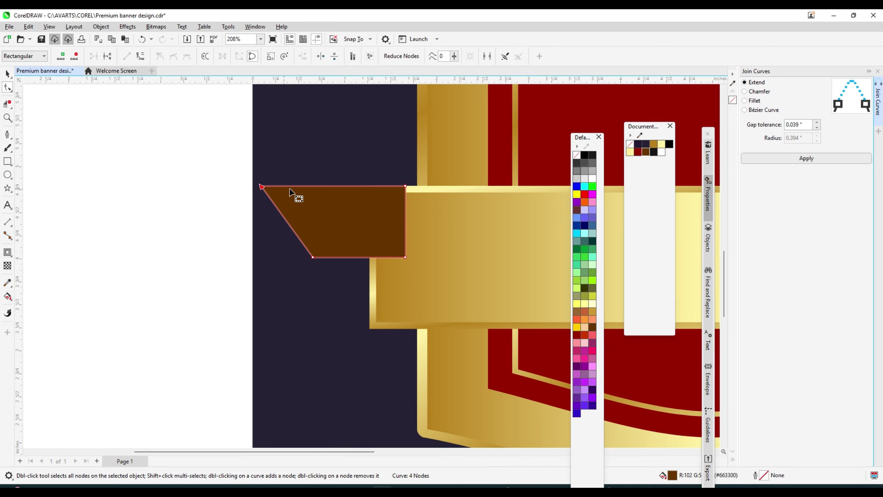
- Mirror a copy of the slanted brown shape vertically below the original and weld both halves into one notched ribbon tail
click(7, 74)
scroll(342, 183, down, 2)
scroll(343, 187, down, 1)
drag(336, 185, 338, 248)
right_click(338, 248)
click(234, 56)
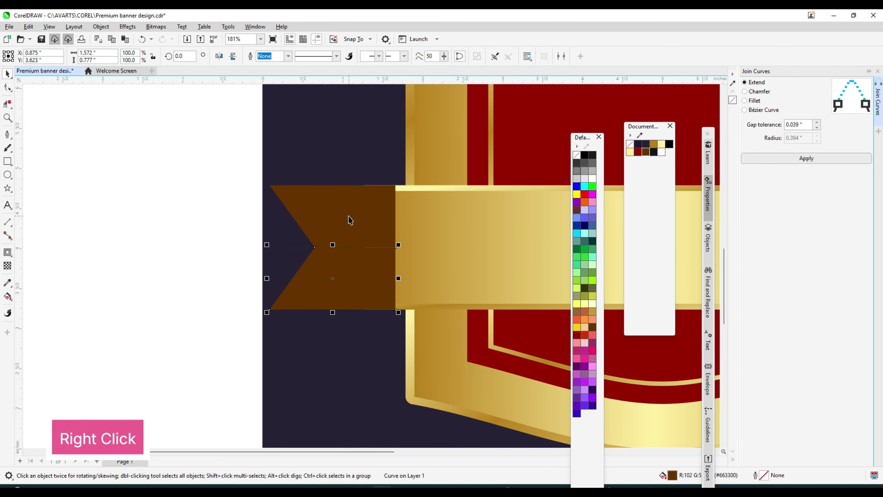
shift+click(354, 210)
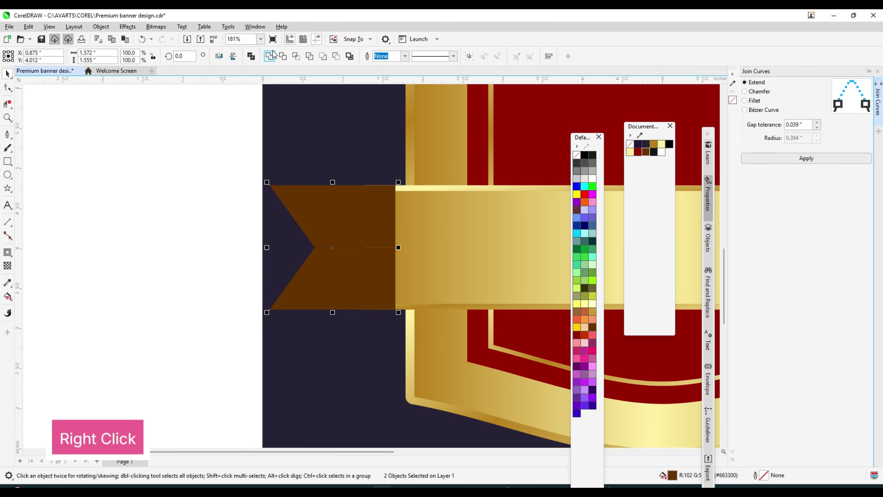
click(270, 56)
- Offset the brown ribbon tail below the band's left end and scale it to 95%, about 1.494 by 1.478 inches
drag(371, 213, 347, 251)
scroll(369, 240, down, 2)
scroll(351, 247, up, 3)
scroll(347, 249, down, 5)
drag(224, 154, 485, 298)
scroll(428, 153, up, 2)
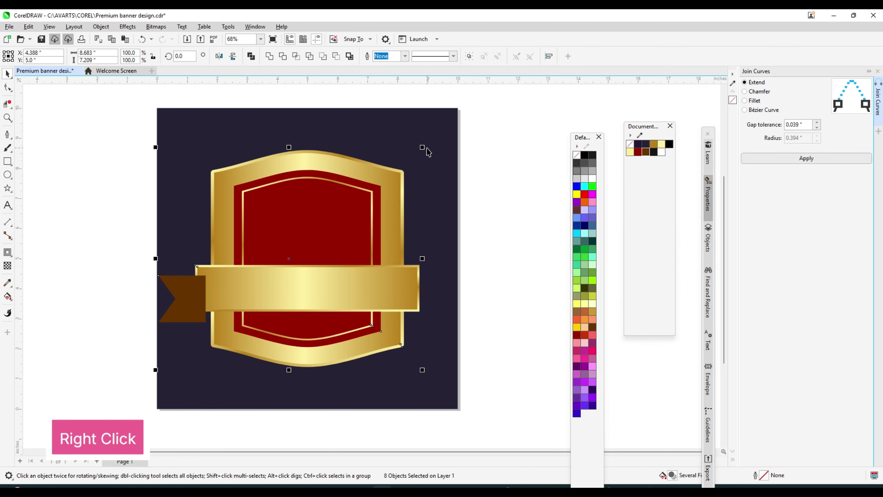
key(Escape)
scroll(398, 253, down, 1)
scroll(265, 246, up, 4)
scroll(263, 246, up, 3)
click(267, 243)
scroll(378, 253, down, 2)
scroll(307, 249, up, 1)
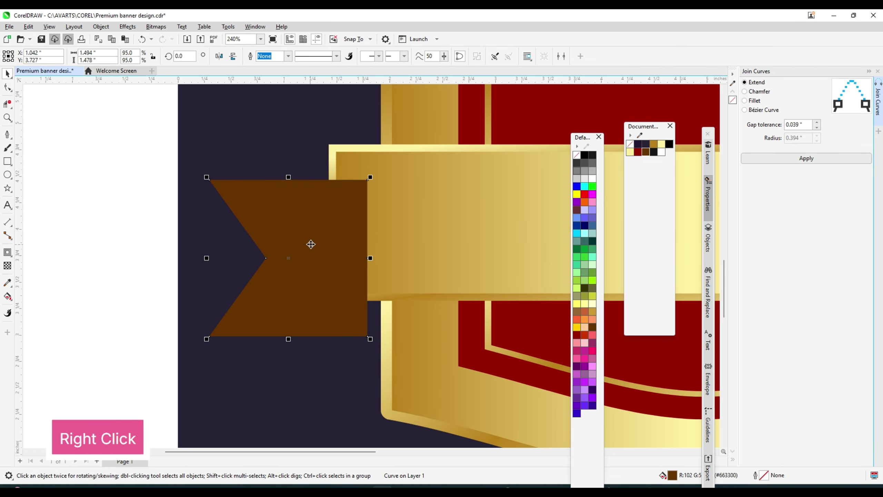
- Copy the gold gradient fill and outline properties from the ribbon band onto the tail and place the tail behind the band
click(28, 27)
click(70, 115)
click(453, 267)
click(450, 200)
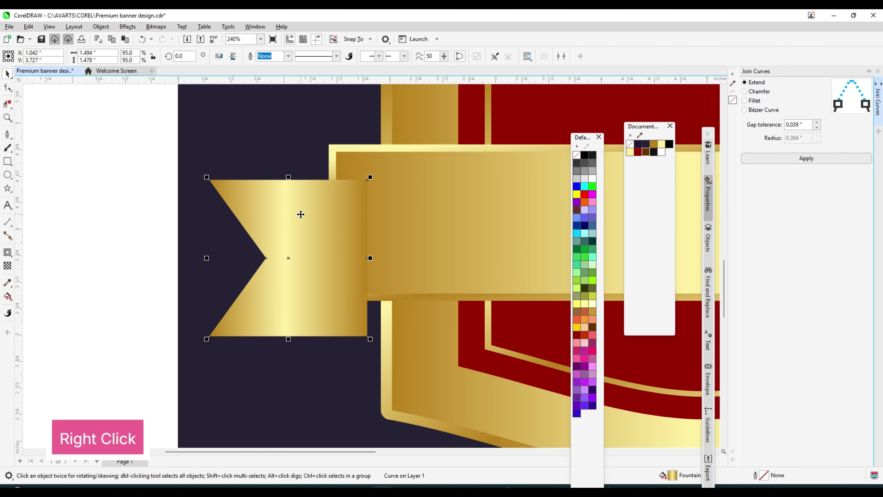
key(ctrl+Page_Down)
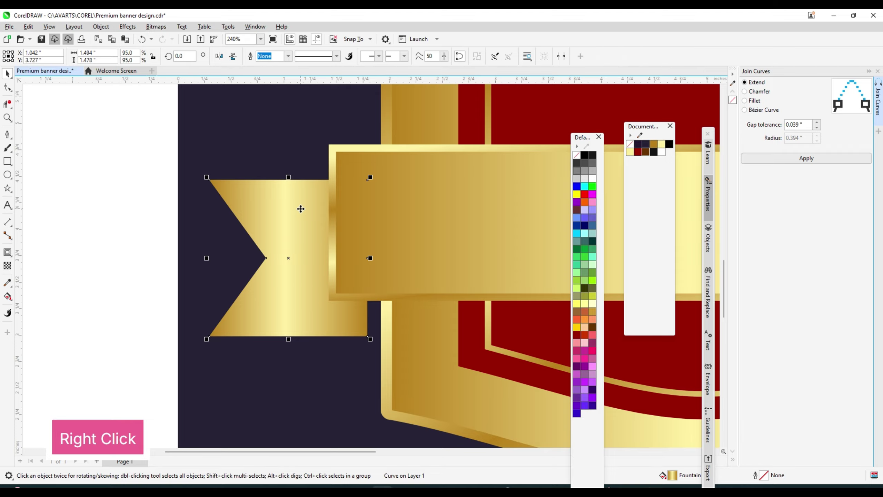
- Add a one-step inward contour of about 0.059 inches to the gold ribbon tail and break the contour apart
scroll(301, 209, up, 1)
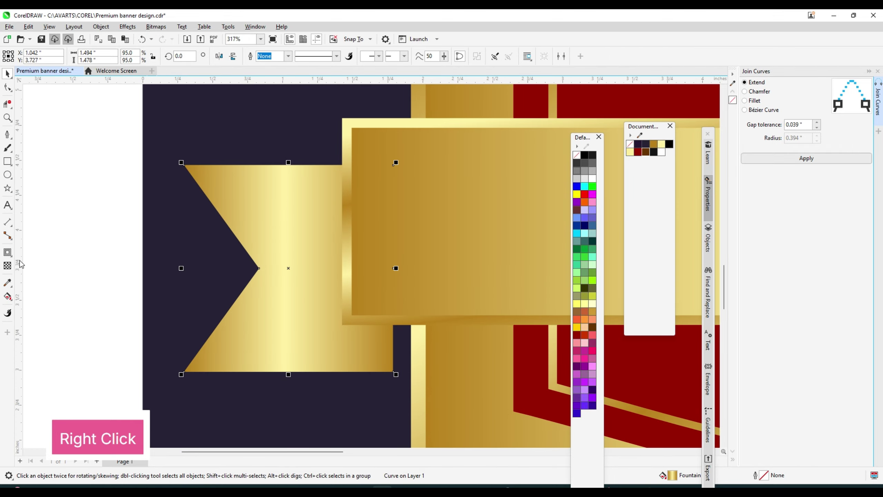
click(7, 252)
scroll(187, 168, up, 2)
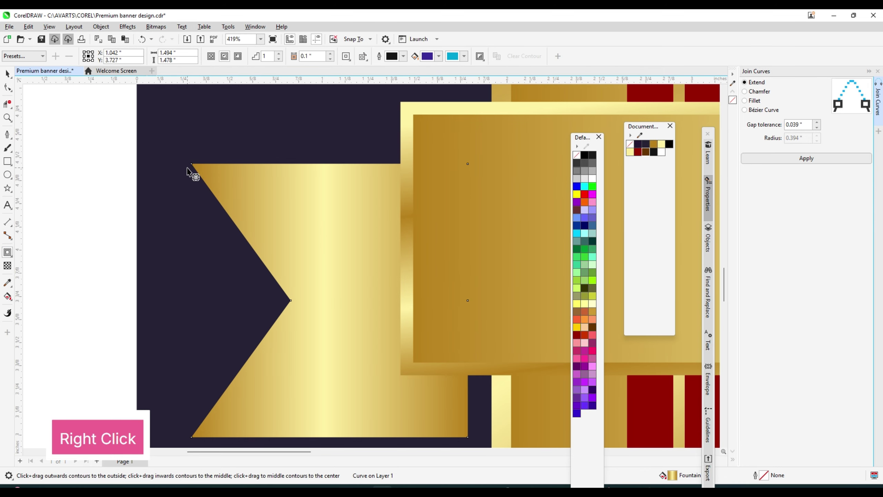
drag(294, 163, 311, 177)
key(space)
right_click(320, 205)
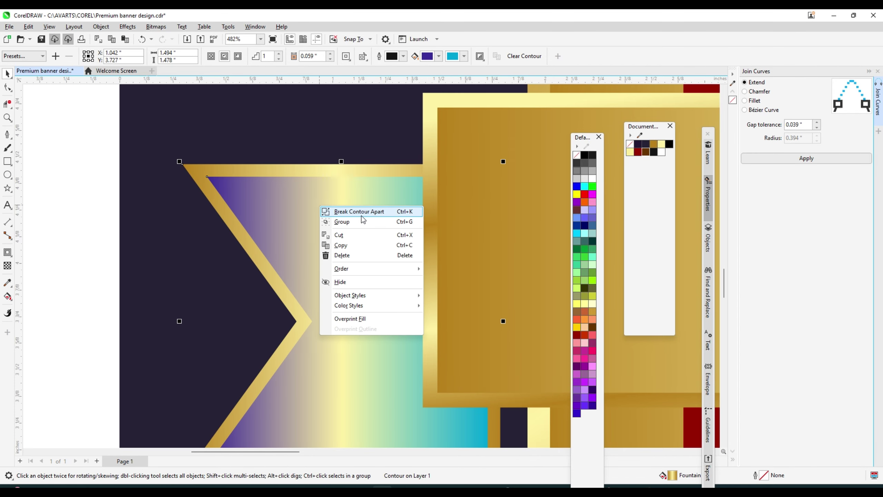
click(375, 212)
- Copy the outline and gold gradient fill properties from the ribbon band onto the tail's inner contour shape
scroll(238, 214, down, 5)
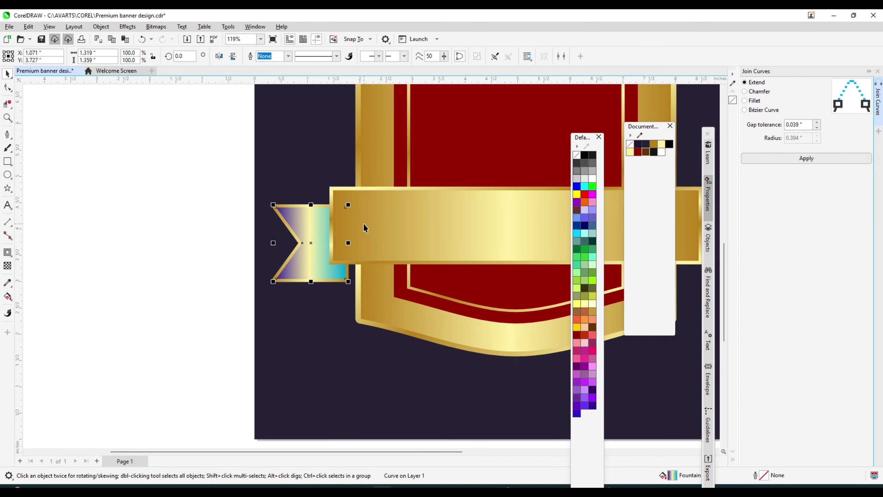
click(28, 26)
click(66, 115)
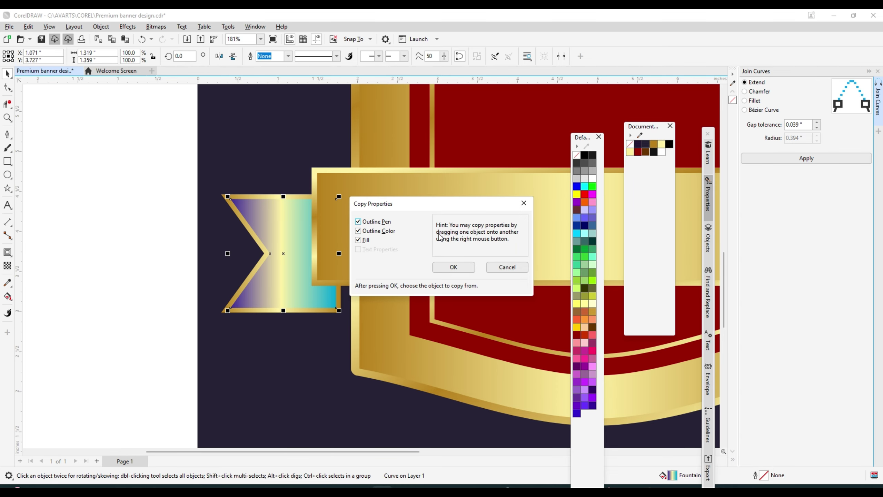
click(453, 266)
click(313, 217)
scroll(240, 204, up, 2)
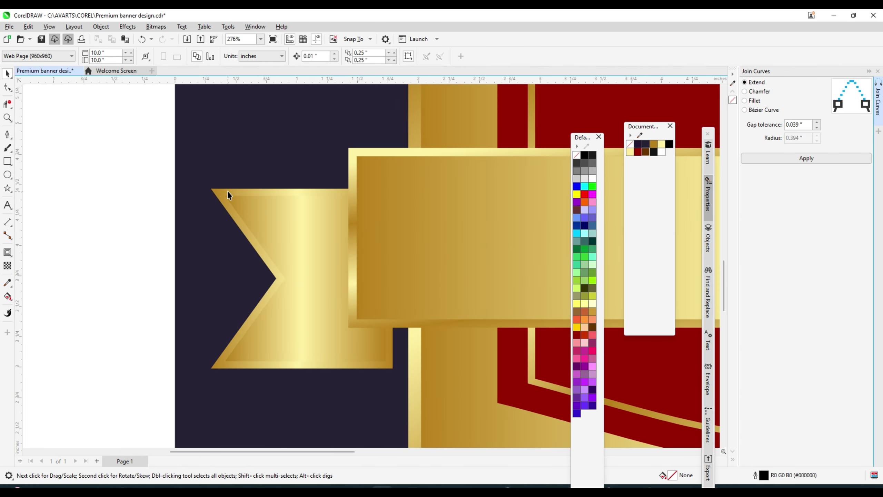
- Copy the outline and gradient fill properties from the ribbon band's outer border onto the tail's outer shape
scroll(218, 196, down, 1)
click(28, 26)
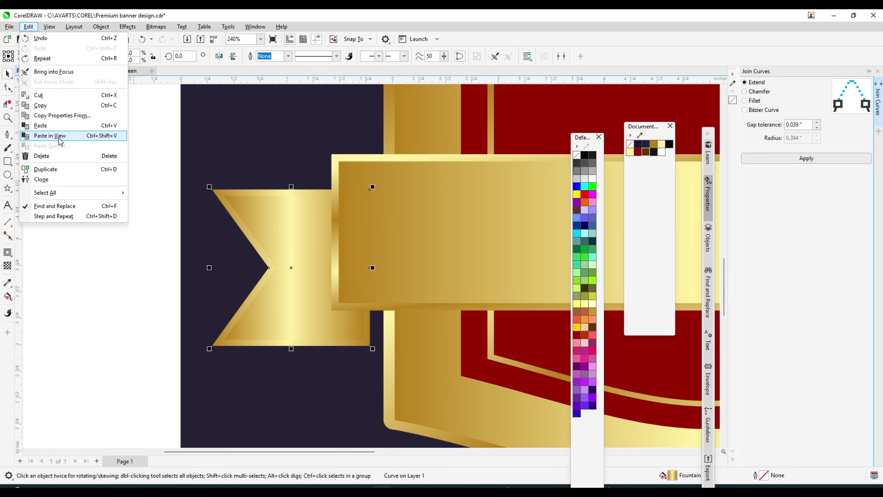
click(451, 267)
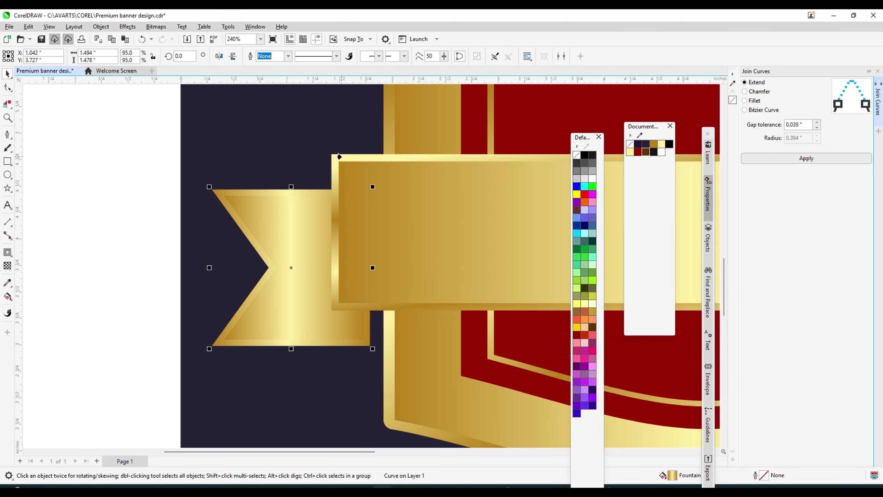
click(339, 157)
click(94, 189)
scroll(193, 209, down, 1)
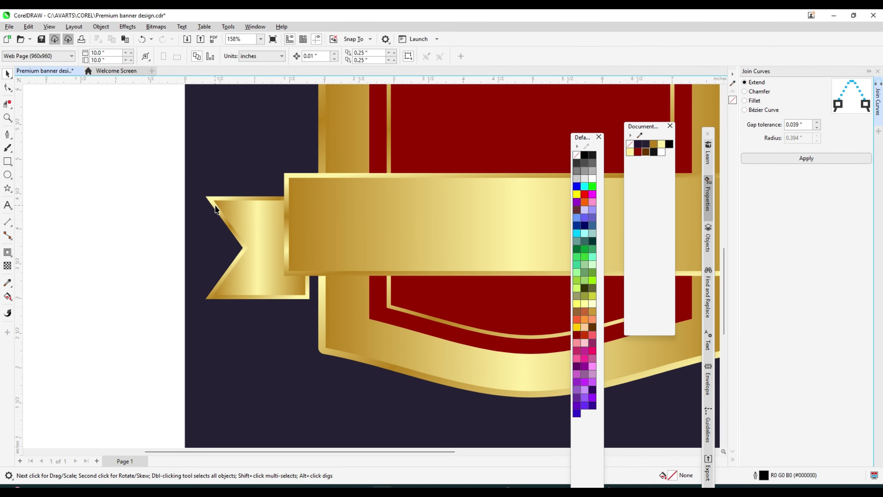
- Draw a closed fold shape about 0.364 by 0.739 inches with the Pen tool, curving from the band's lower-left corner to the tail's lower-right corner
scroll(215, 206, up, 1)
scroll(231, 204, up, 1)
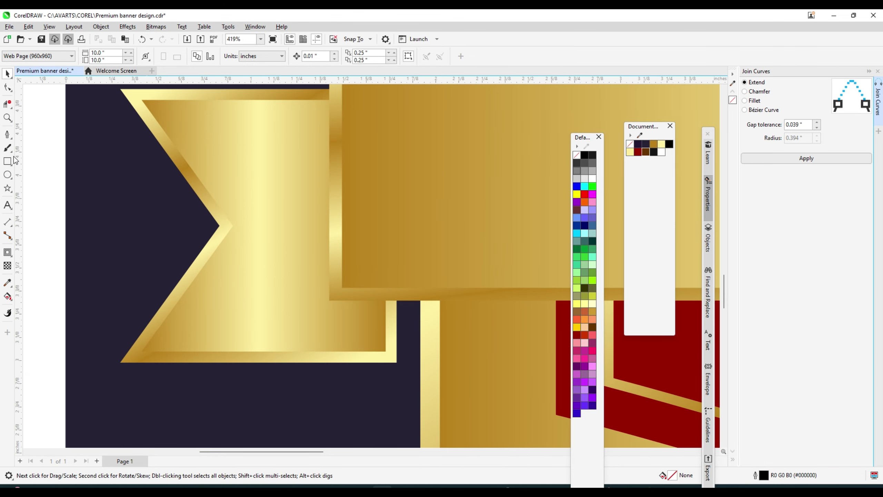
click(7, 134)
scroll(333, 211, up, 1)
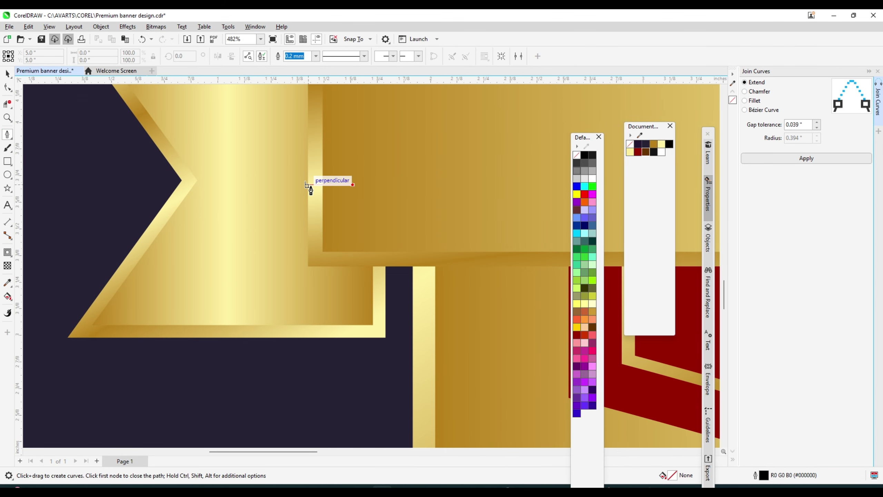
click(308, 185)
click(308, 267)
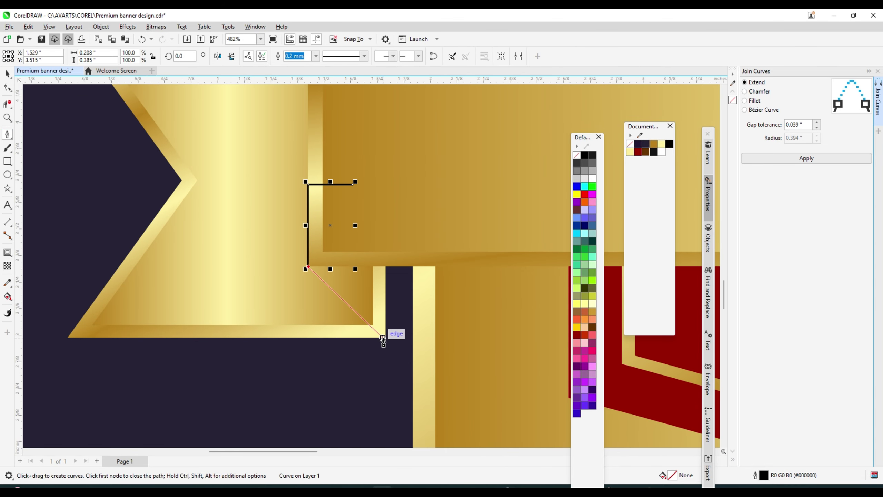
drag(385, 337, 465, 347)
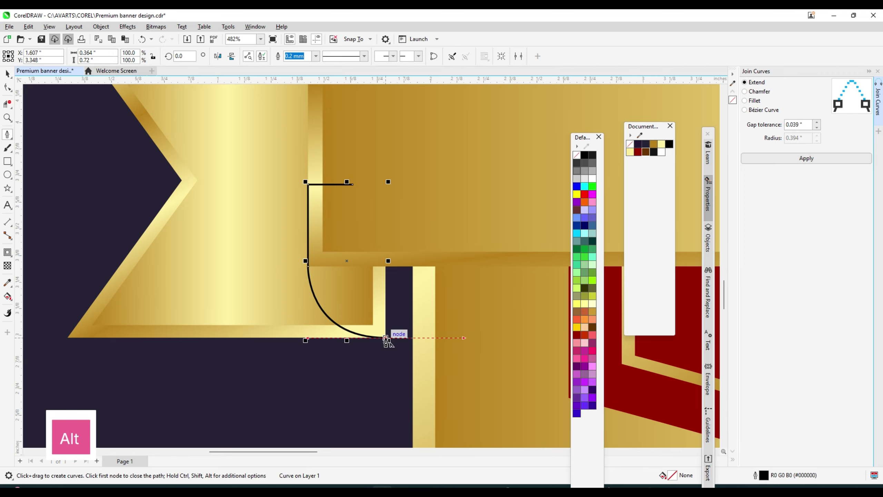
click(385, 338)
click(385, 182)
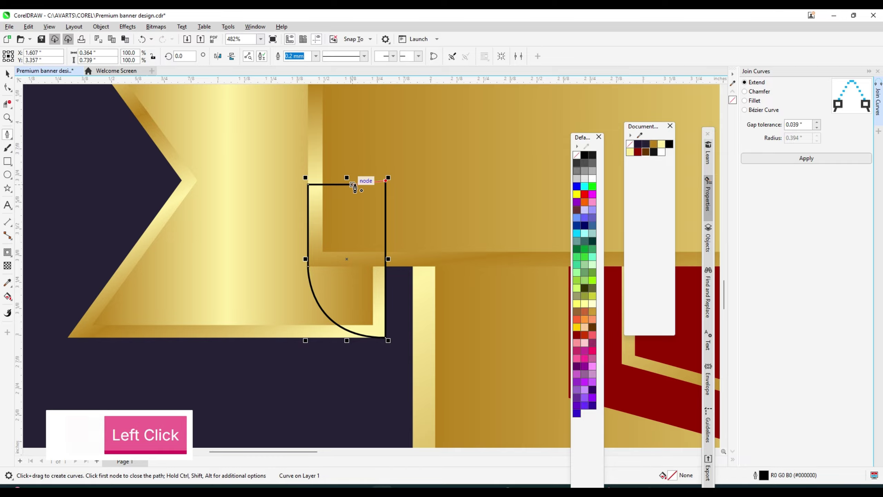
click(353, 184)
scroll(348, 264, down, 2)
scroll(347, 202, up, 1)
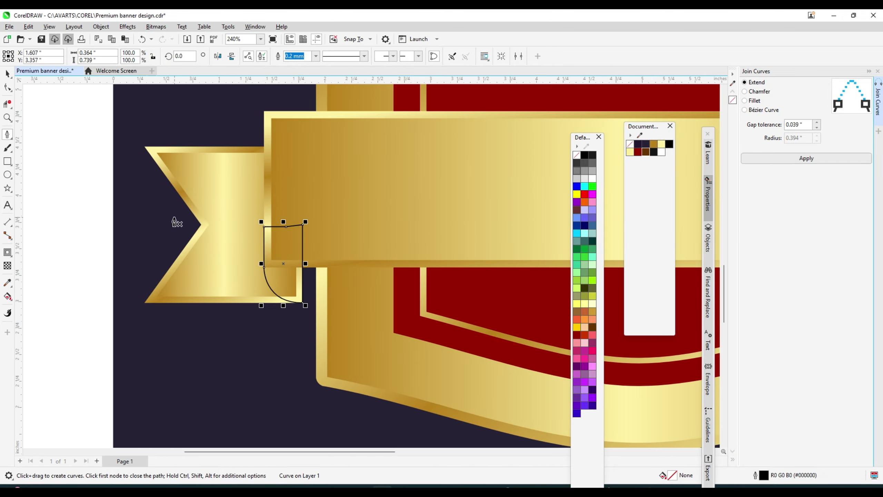
- Copy the outline and gold gradient fill properties from the ribbon band onto the fold shape and place the fold behind the band
click(28, 26)
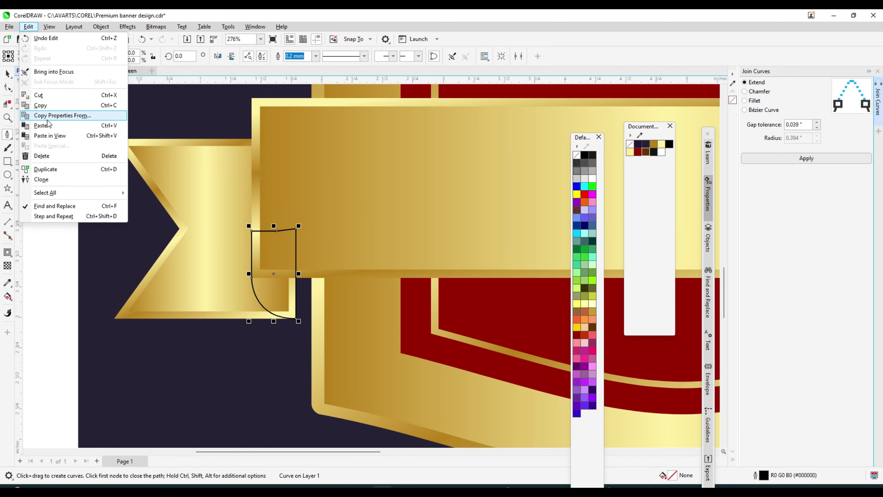
click(52, 115)
click(452, 268)
click(451, 205)
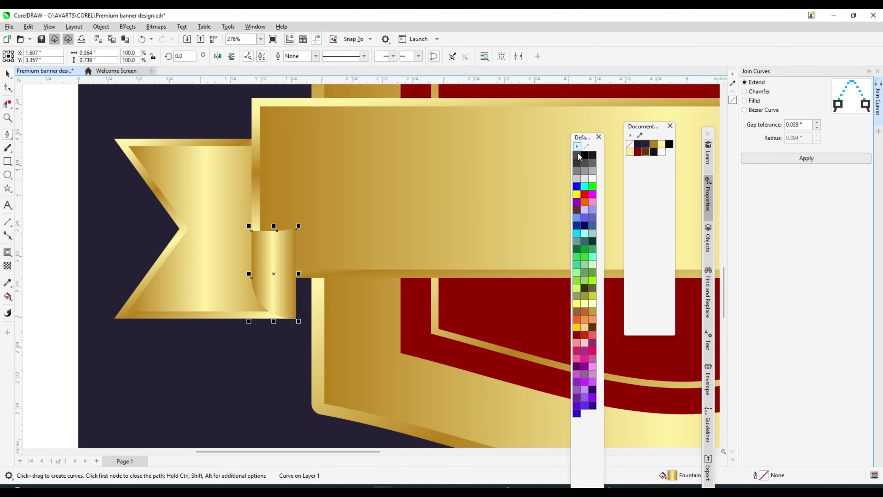
click(7, 74)
scroll(347, 261, up, 2)
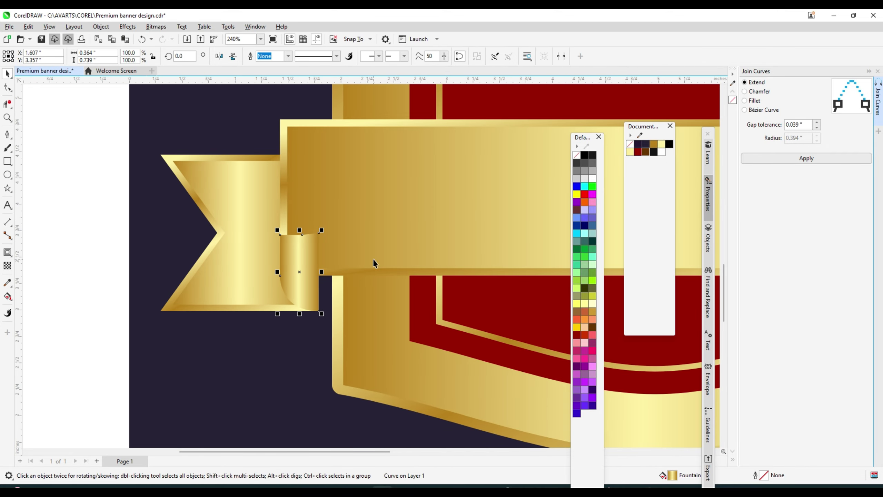
key(Page_Down)
scroll(297, 348, up, 5)
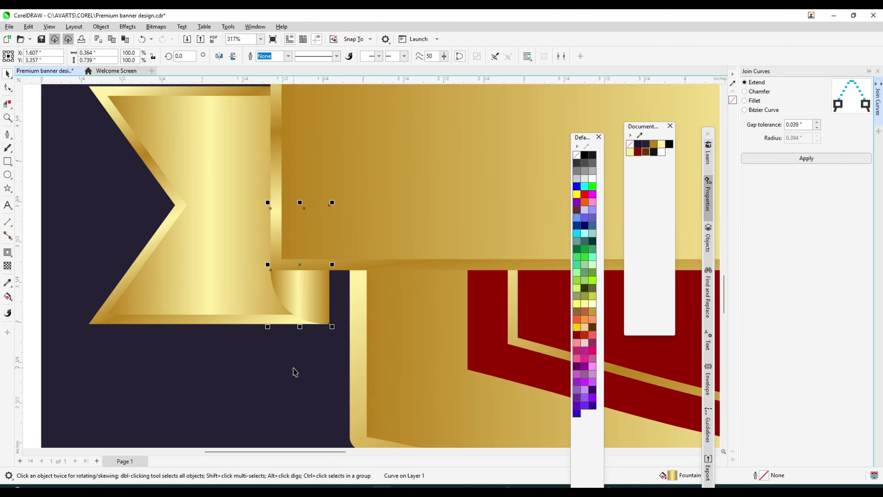
- Add a one-step inward contour of 0.059 inches to the fold shape and break the contour apart
scroll(294, 240, up, 1)
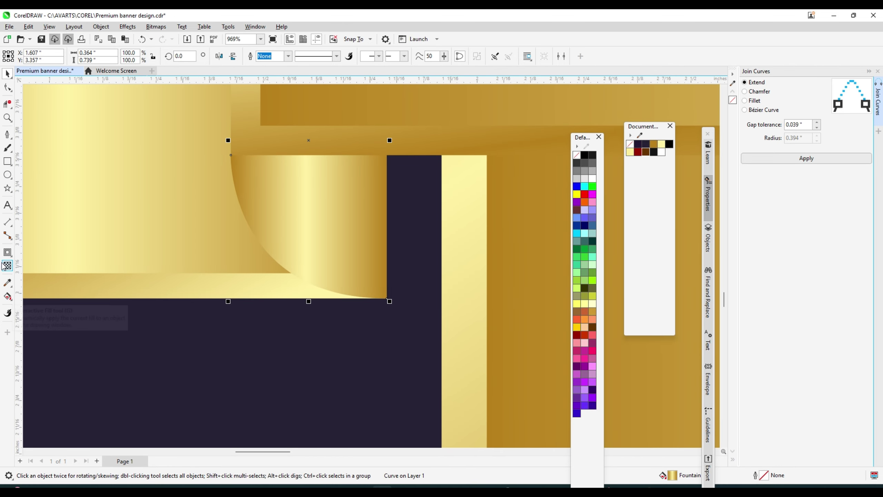
click(7, 252)
mouse_move(358, 276)
mouse_down()
mouse_move(351, 259)
mouse_move(360, 274)
mouse_up()
key(space)
click(354, 231)
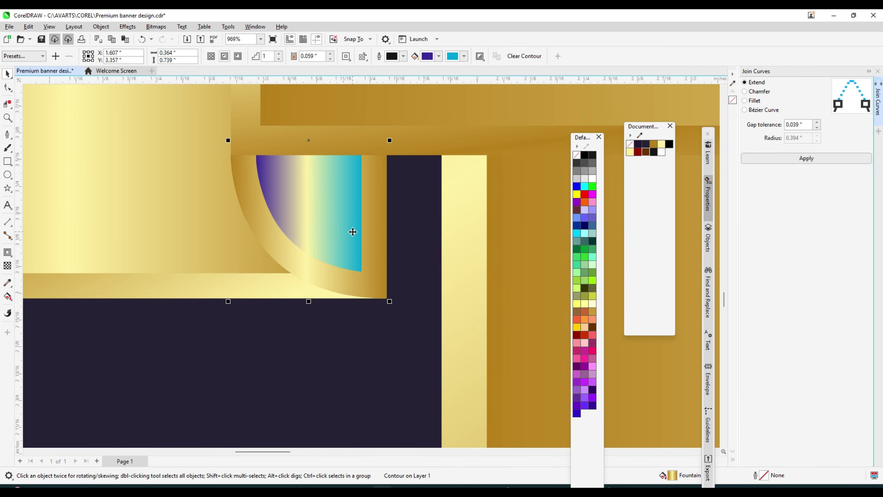
right_click(352, 232)
key(Escape)
scroll(452, 274, down, 3)
scroll(450, 275, down, 2)
- Copy the gold gradient fill properties from the ribbon band onto the fold's inner contour shape
click(424, 258)
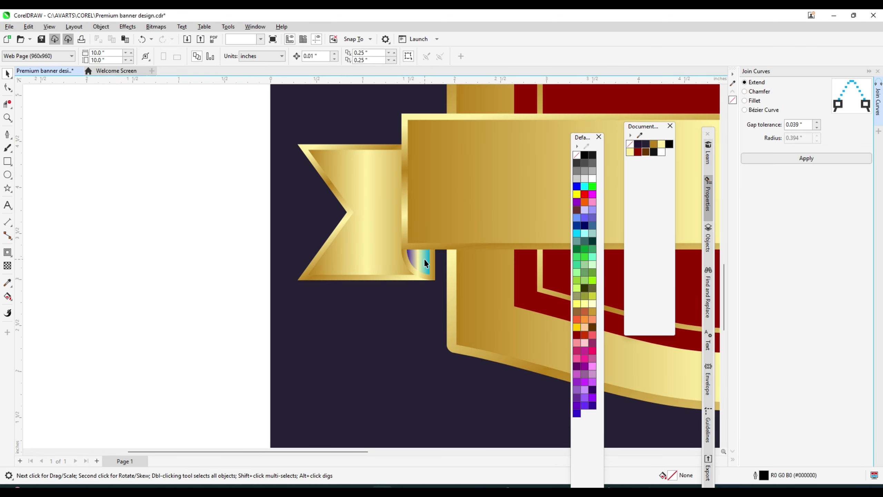
scroll(423, 258, up, 3)
scroll(331, 212, down, 2)
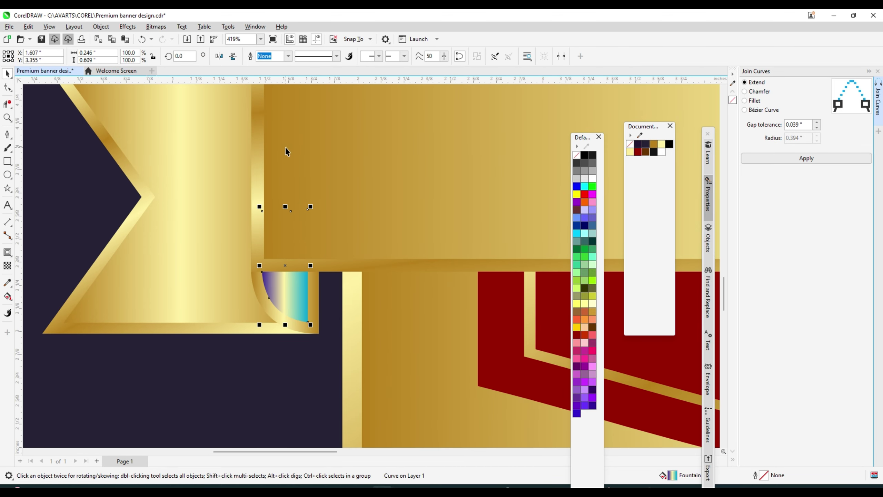
scroll(377, 217, down, 3)
click(125, 235)
scroll(335, 273, up, 3)
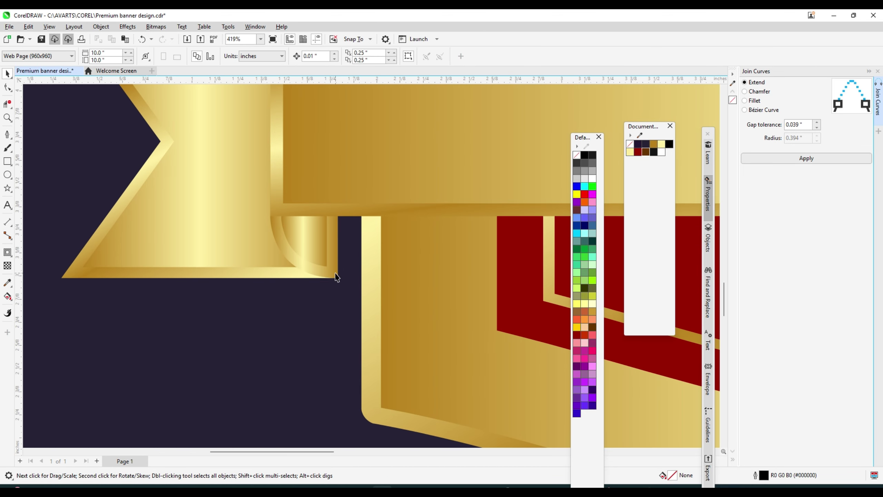
- Redirect the outer fold shape's fountain fill diagonally from the fold's upper-left edge to its lower-right corner
click(319, 277)
click(7, 296)
scroll(306, 247, up, 2)
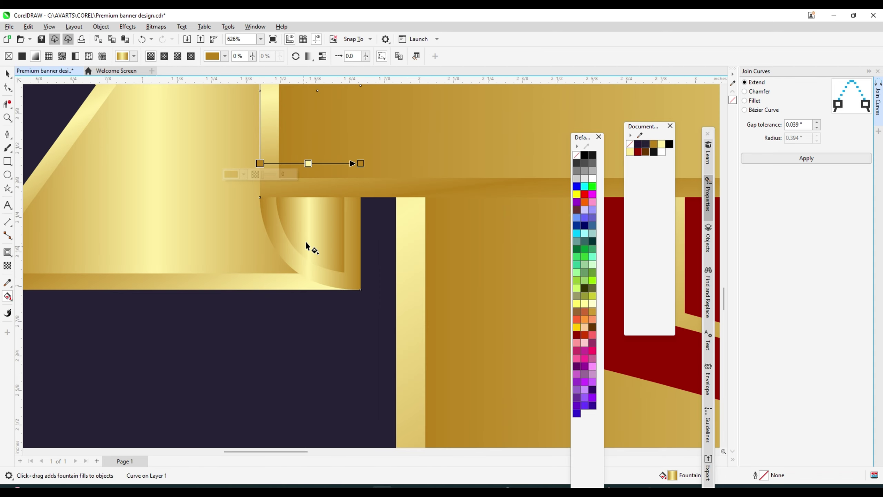
drag(271, 225, 352, 265)
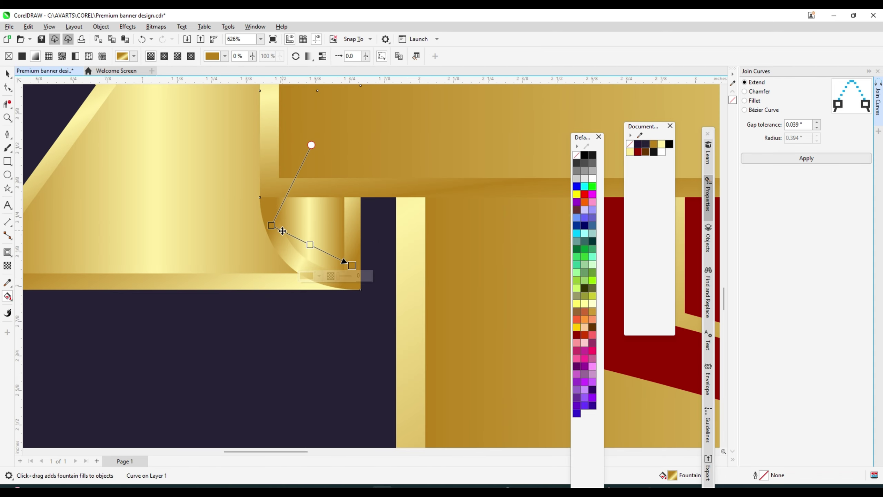
drag(273, 225, 268, 212)
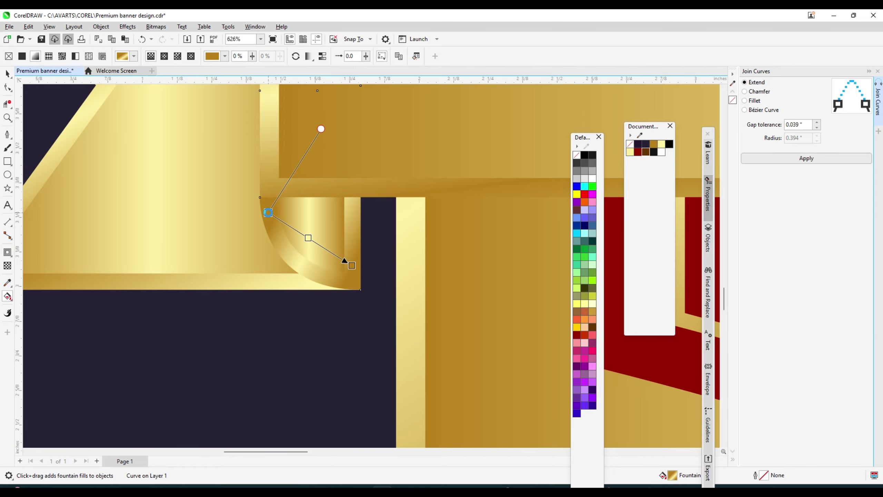
- Recolour the outer fold's gradient from pale yellow to dark brown, shift the pale middle stop towards the brown end, and add a gold stop at 23%
click(659, 144)
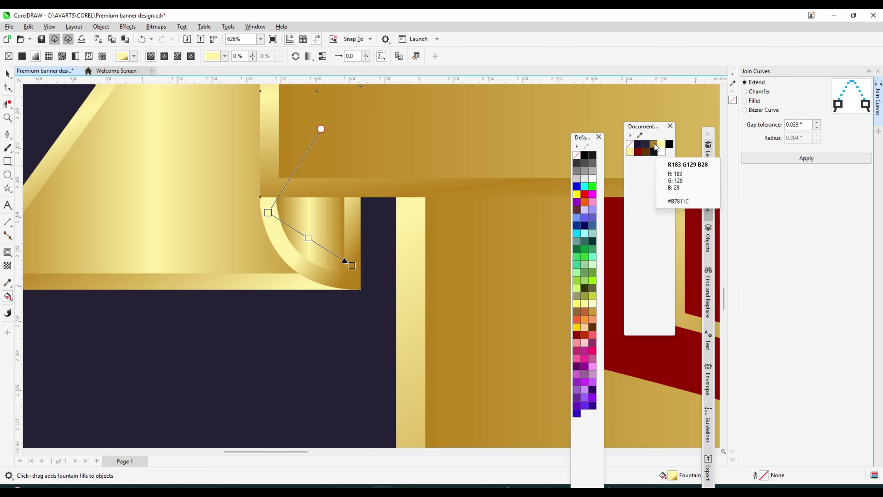
drag(655, 148, 352, 265)
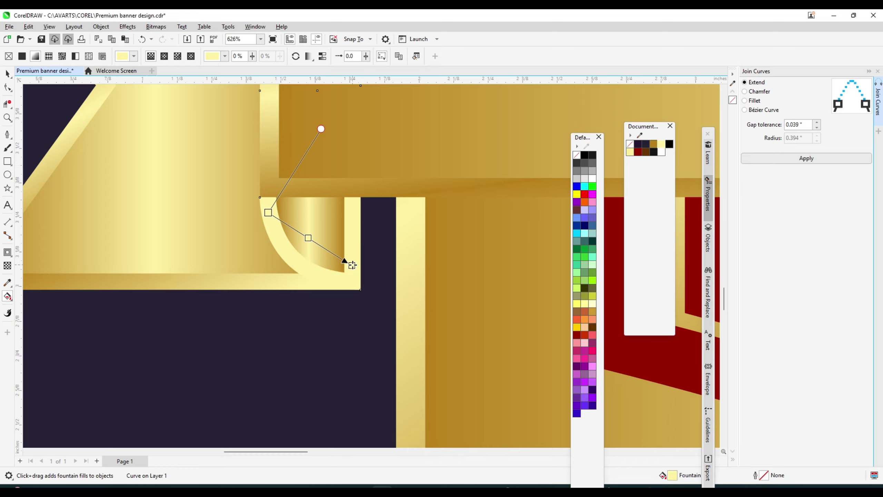
click(649, 153)
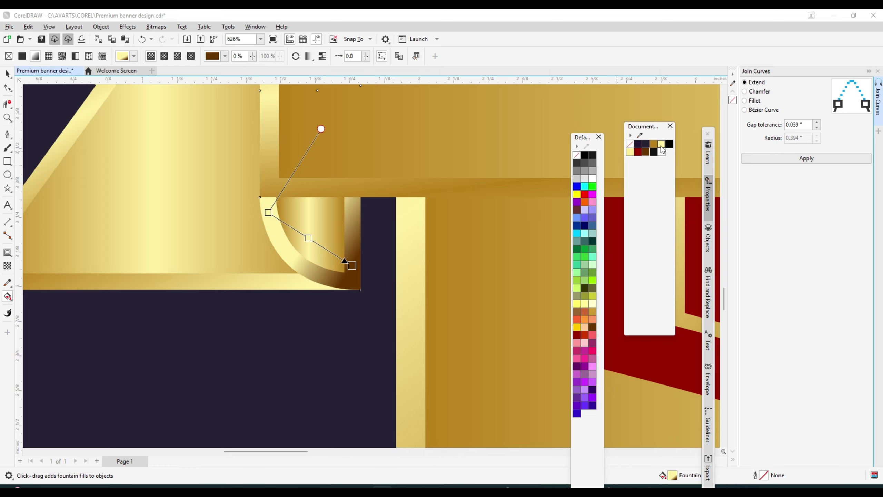
drag(322, 245, 318, 244)
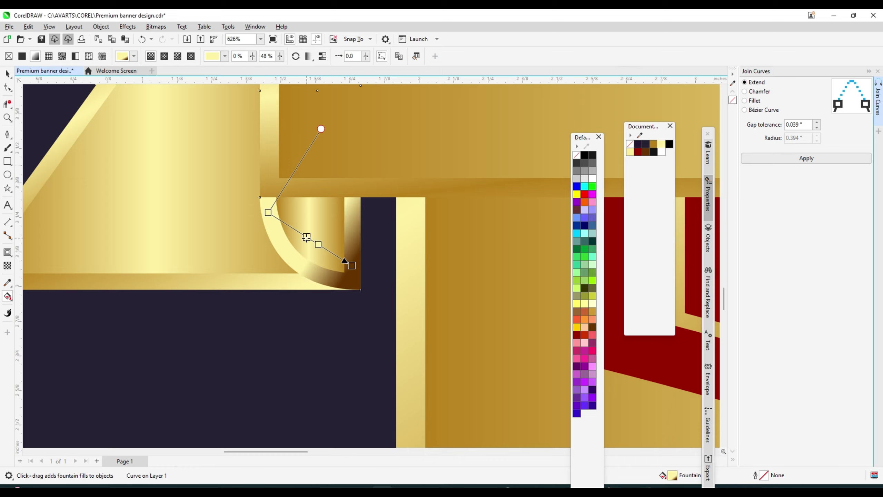
click(657, 145)
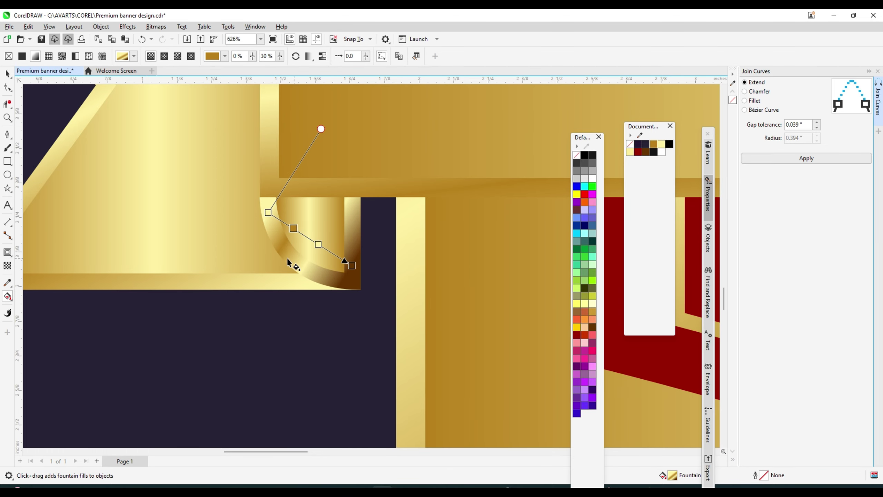
click(287, 225)
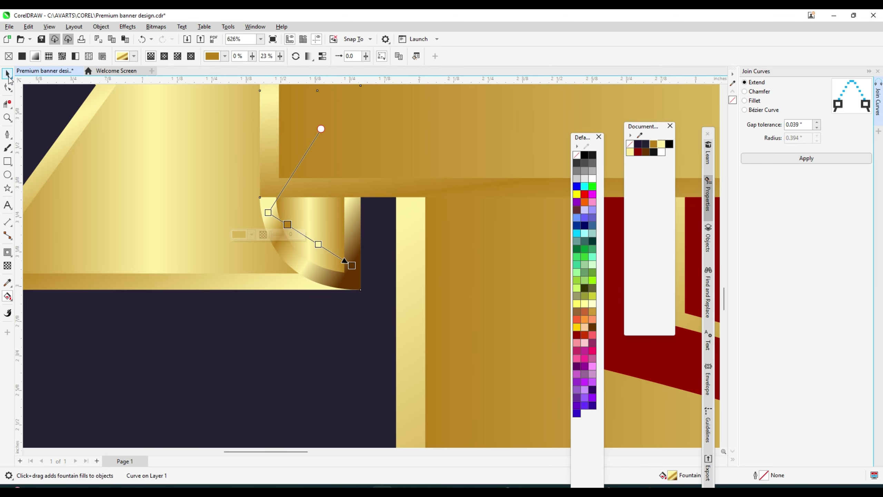
scroll(333, 260, down, 6)
key(space)
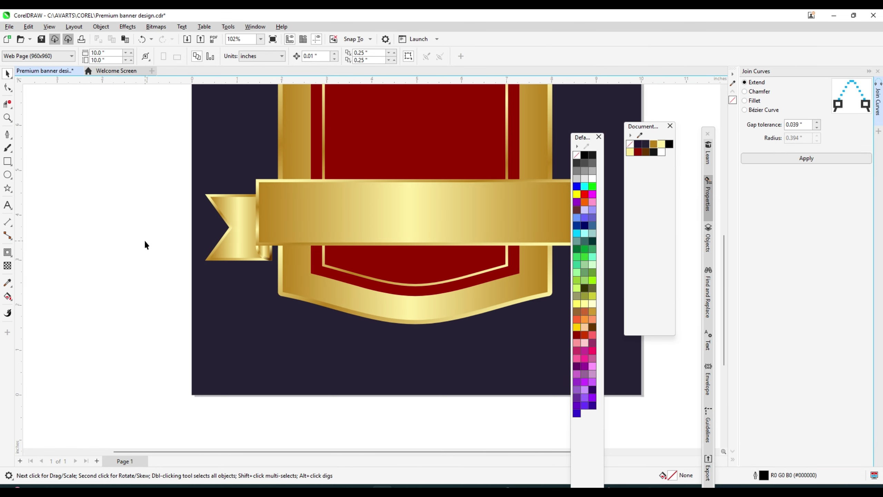
- Place two slightly offset copies of the ribbon tail's inner shape on the empty area beside the page
scroll(381, 231, up, 1)
scroll(194, 221, down, 1)
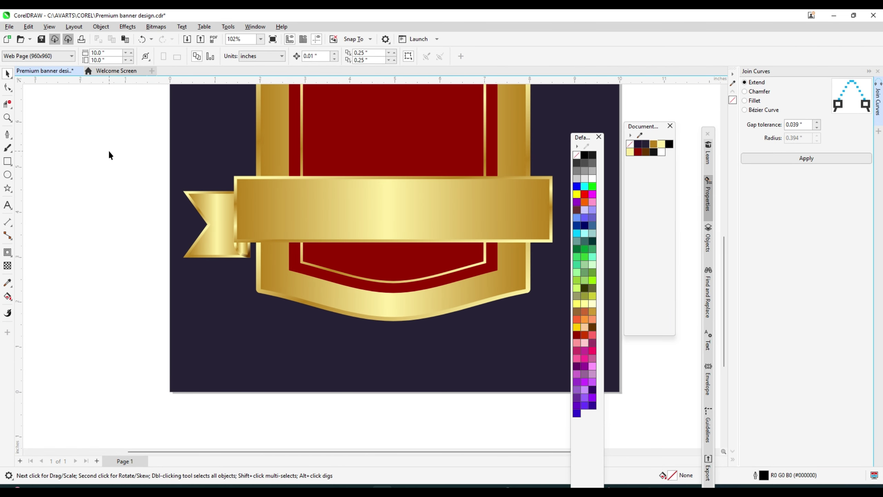
drag(108, 155, 262, 268)
scroll(281, 204, up, 2)
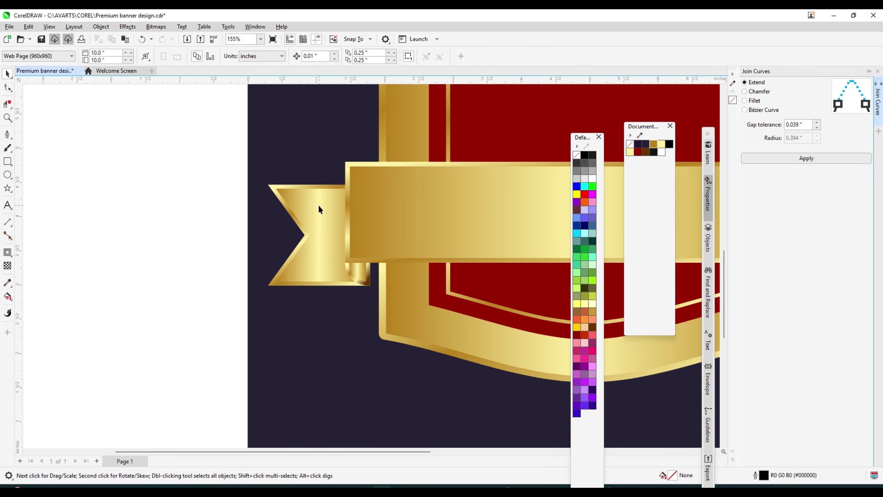
drag(319, 209, 107, 204)
right_click(113, 200)
scroll(72, 186, up, 5)
scroll(109, 191, up, 1)
right_click(107, 205)
scroll(256, 157, down, 1)
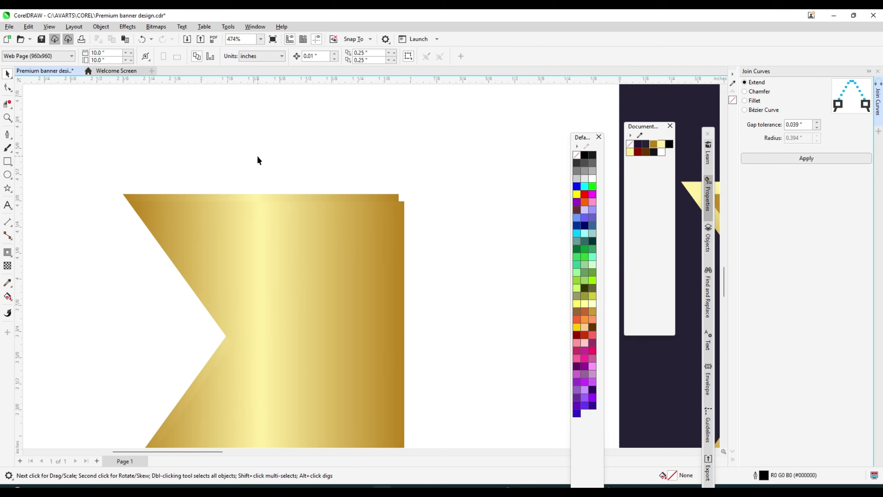
- Remove the fill from both tail copies and give them a black outline
click(577, 155)
right_click(584, 155)
click(329, 155)
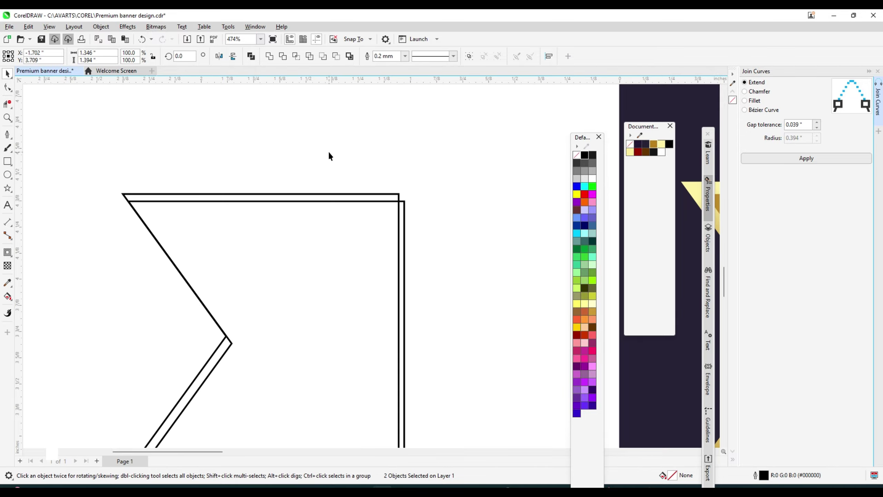
scroll(329, 156, down, 2)
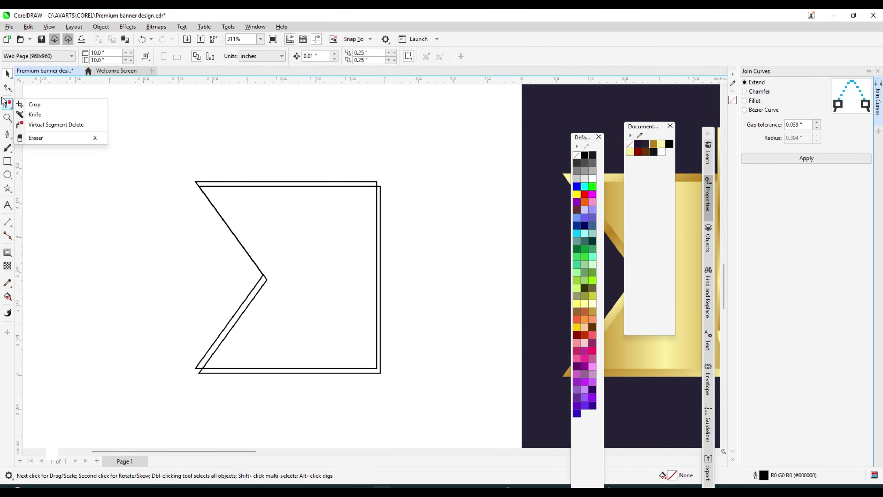
- Trim the rear tail copy with the front one, move the front copy aside, and fill the remaining thin strips black
double_click(7, 74)
click(366, 136)
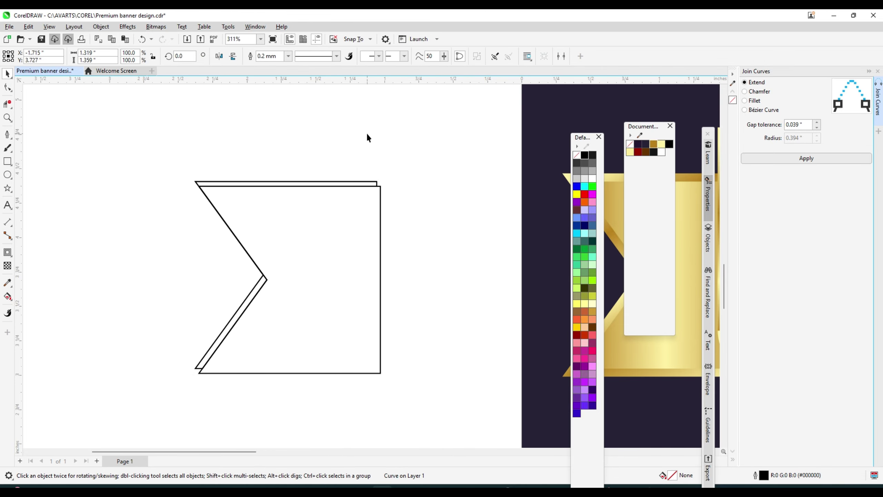
drag(380, 197, 242, 246)
scroll(263, 185, down, 3)
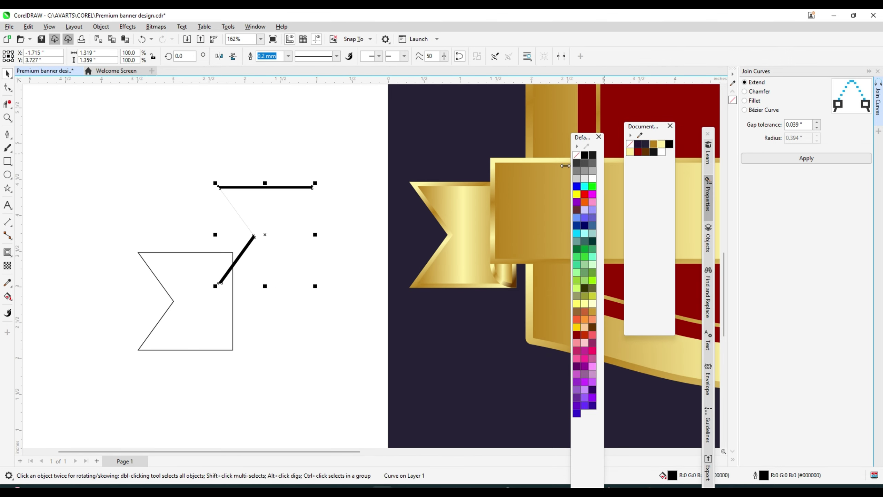
- Centre the black strips on the ribbon tail's inner shape and place them behind the ribbon band
shift+click(445, 197)
key(c)
key(e)
click(462, 184)
scroll(477, 184, up, 4)
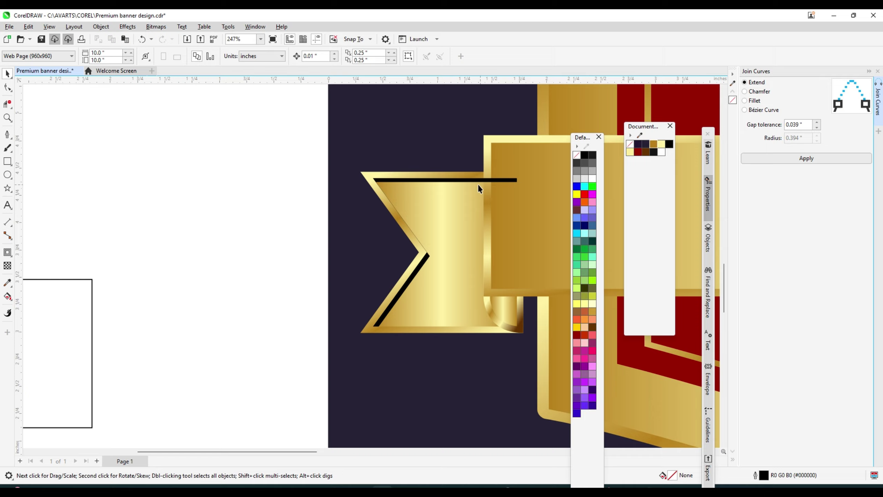
key(ctrl+Page_Up)
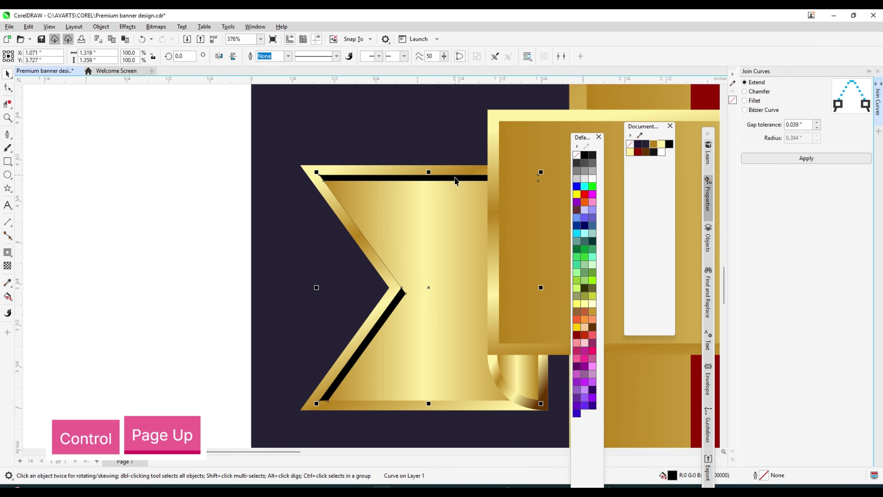
- Apply a uniform transparency of 50 to the black strips on the ribbon tail
click(8, 266)
click(22, 56)
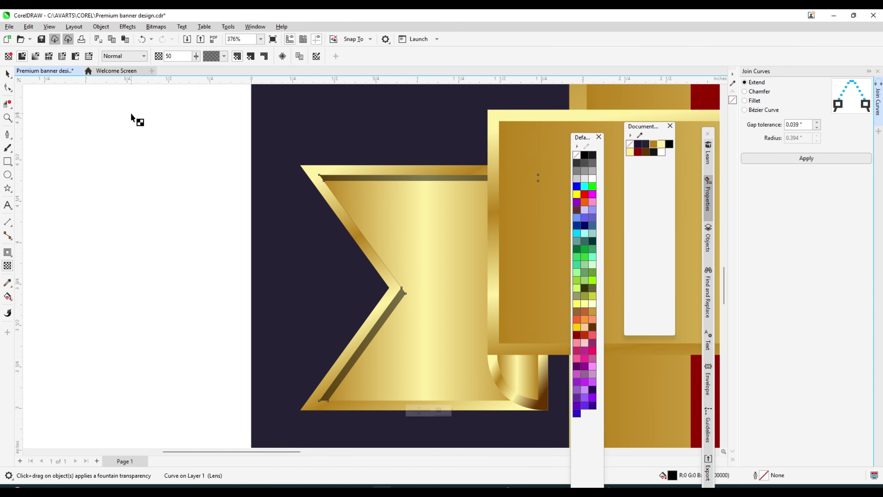
scroll(178, 138, down, 3)
click(7, 74)
click(80, 168)
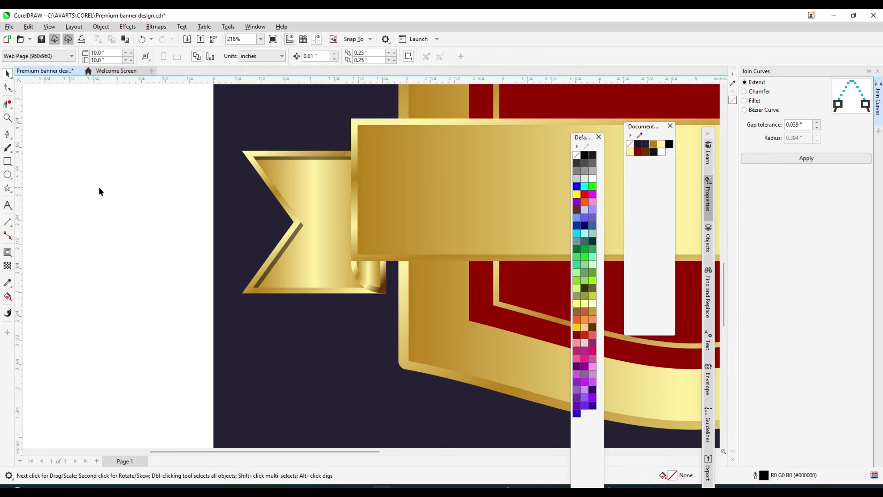
- Duplicate the complete left ribbon tail with its fold towards the ribbon's right end and mirror the duplicate horizontally
scroll(101, 183, down, 4)
drag(128, 128, 259, 259)
scroll(226, 212, up, 2)
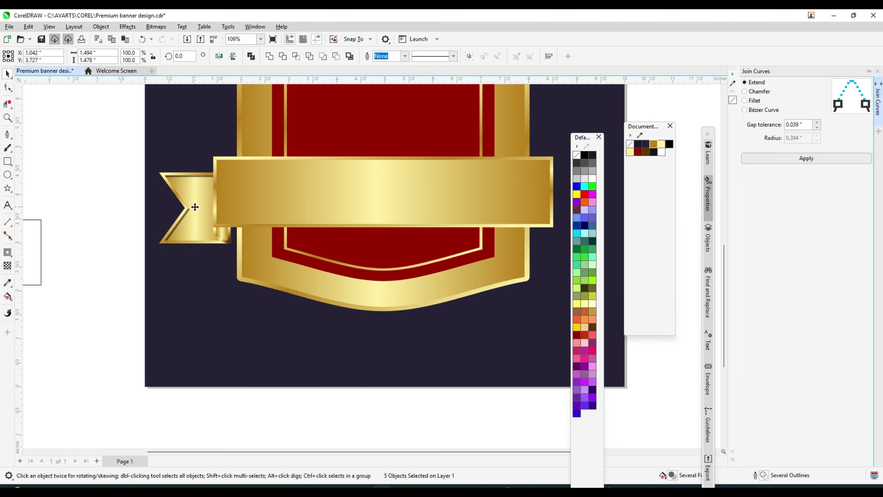
drag(195, 208, 479, 213)
right_click(478, 213)
click(219, 56)
- Move the mirrored tail to the ribbon's right end and place it behind the ribbon band
scroll(351, 212, up, 5)
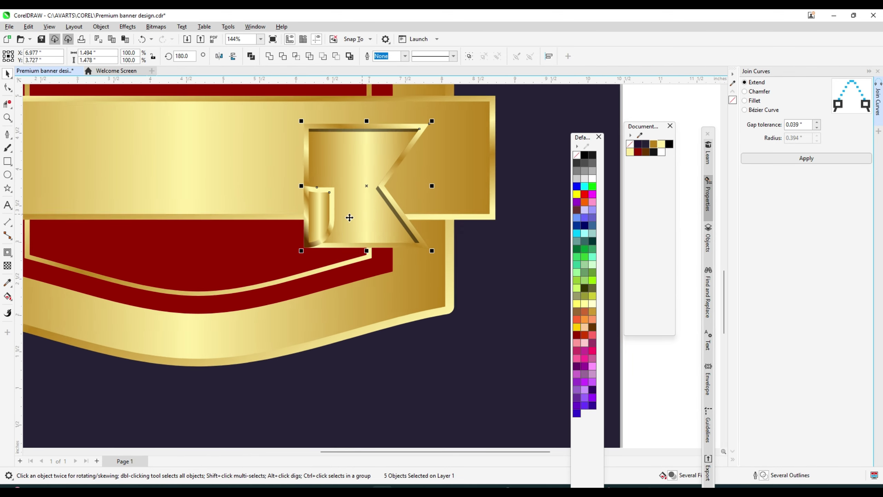
drag(293, 257, 521, 248)
key(F3)
key(ctrl+Page_Up)
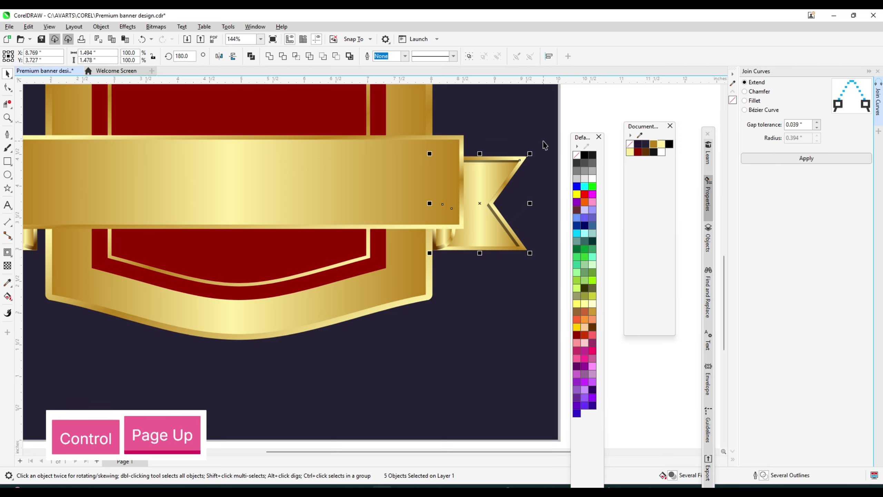
- Shift the right ribbon tail slightly outward, to an X position of about 8.9 in, to match the left side
scroll(468, 167, up, 7)
scroll(415, 223, up, 1)
drag(413, 221, 455, 220)
scroll(440, 245, down, 6)
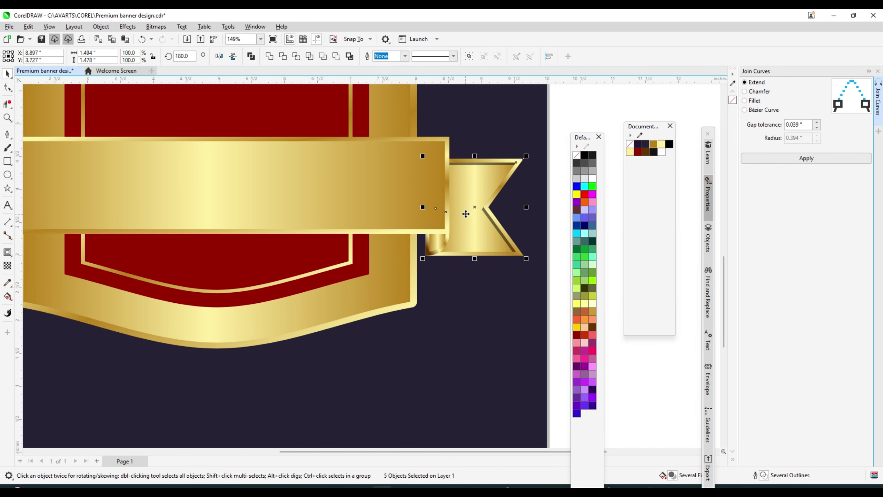
click(438, 349)
scroll(438, 349, down, 1)
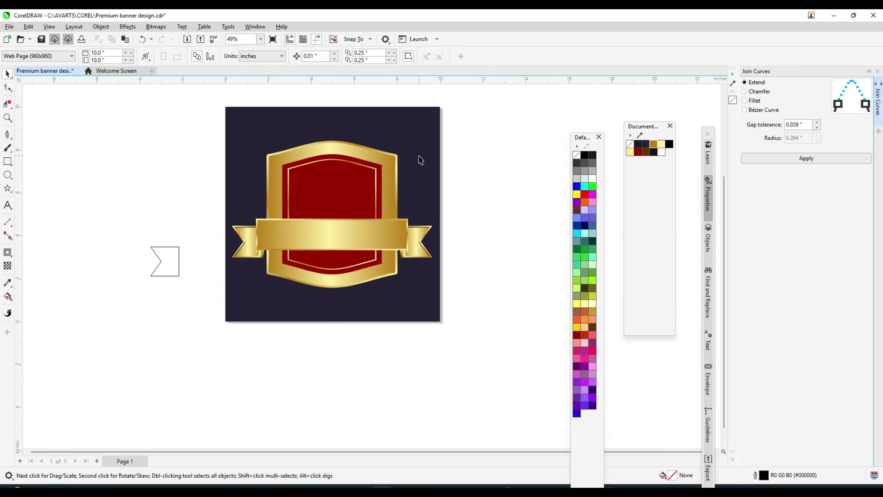
- Place a copy of the gold frame's inner shape beside the page, without fill and with a black outline
scroll(414, 179, up, 1)
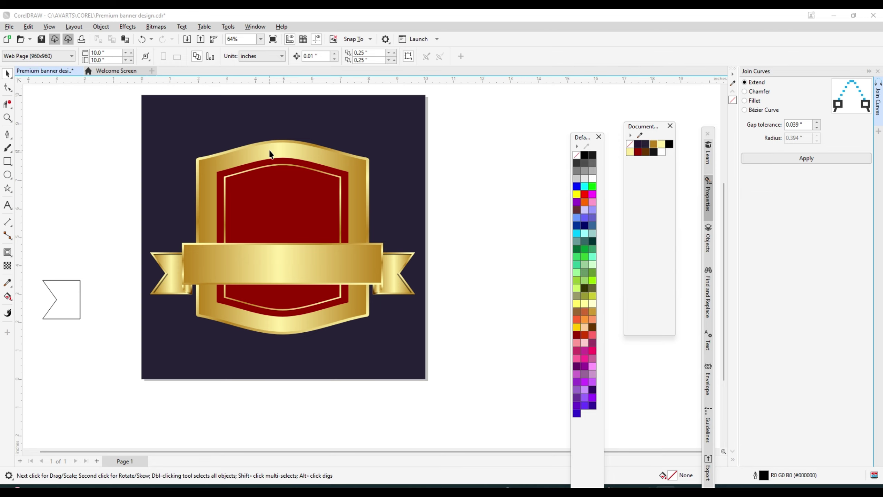
ctrl+click(269, 156)
key(ctrl+z)
scroll(255, 155, down, 1)
drag(248, 168, 425, 169)
click(576, 155)
right_click(584, 155)
- Try to fill the gap between the frame outline and a slightly lowered copy black with Smart Fill
scroll(451, 158, up, 1)
scroll(450, 157, up, 8)
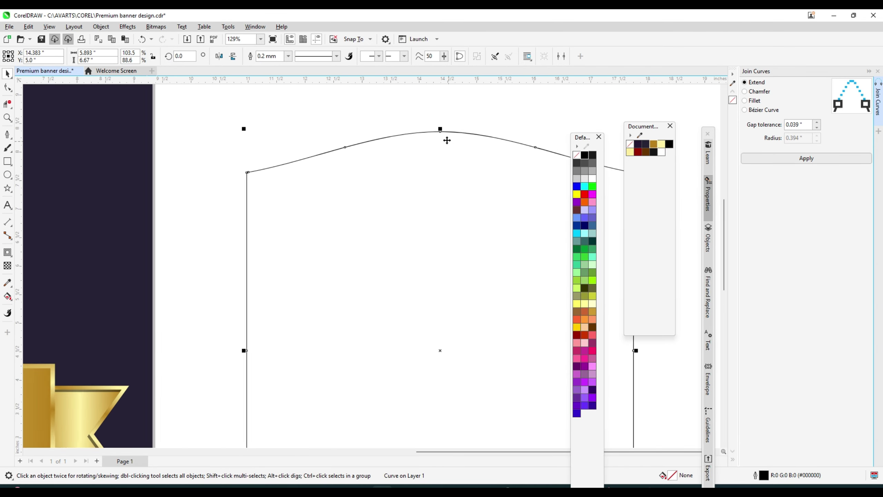
drag(444, 133, 443, 139)
click(7, 300)
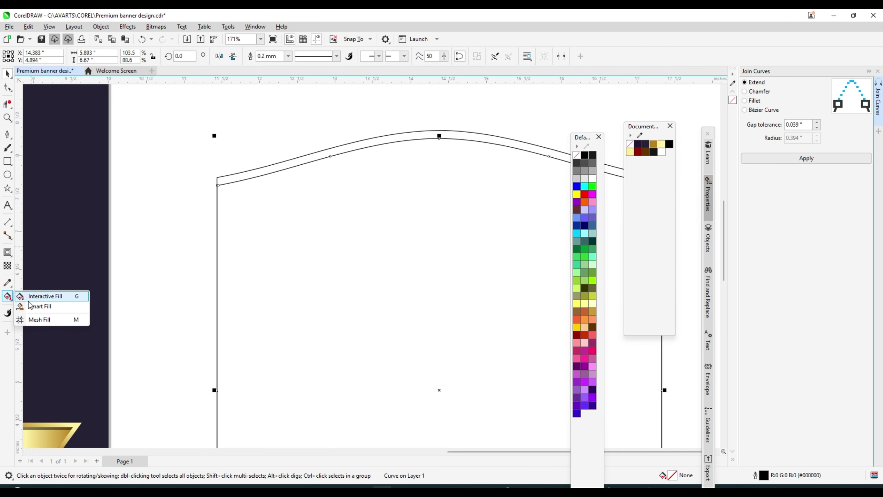
click(39, 306)
click(394, 154)
key(ctrl+z)
click(411, 137)
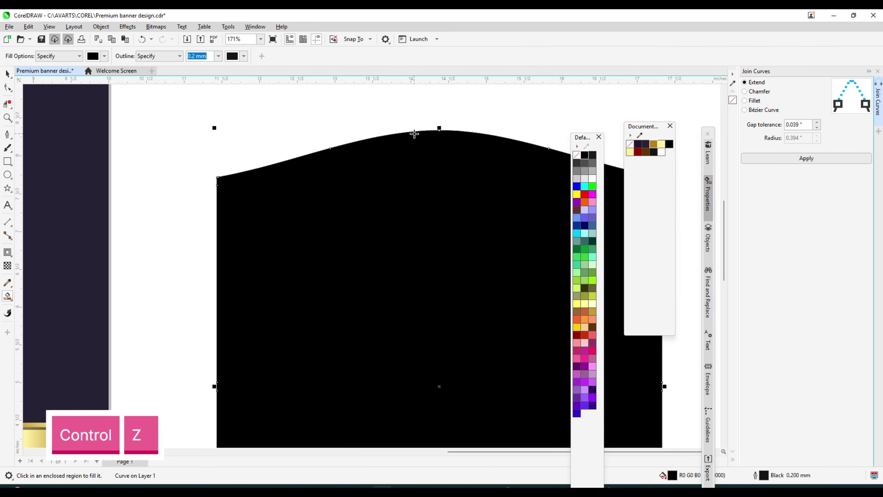
key(ctrl+z)
- Place a slightly lowered duplicate of the frame outline over the original
scroll(411, 139, down, 5)
key(space)
click(383, 118)
scroll(421, 135, up, 4)
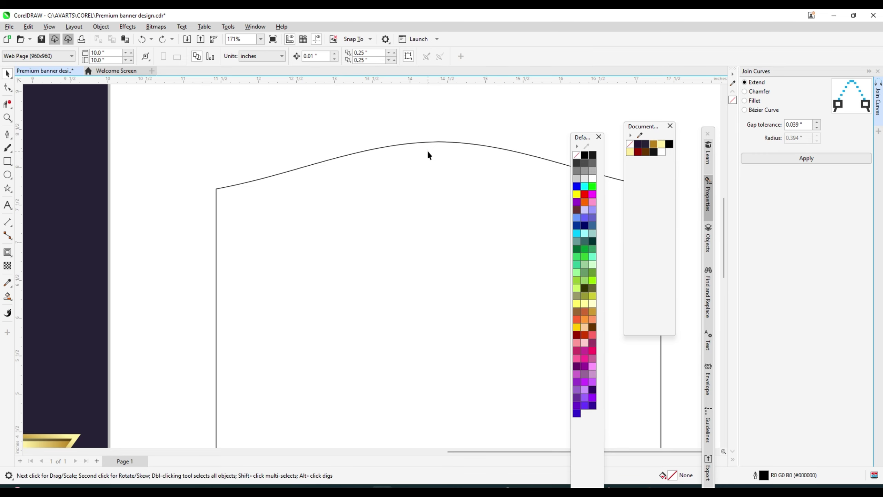
click(427, 142)
drag(428, 151, 429, 151)
right_click(429, 151)
- Try Smart Fill on the gap beneath the original frame outline's upper edge
click(7, 296)
click(38, 307)
click(425, 146)
key(ctrl+z)
- Widen the lowered frame outline symmetrically to about 5.926 in so it extends just past the original's sides
click(7, 73)
click(255, 96)
scroll(528, 171, up, 4)
click(516, 165)
scroll(486, 167, down, 4)
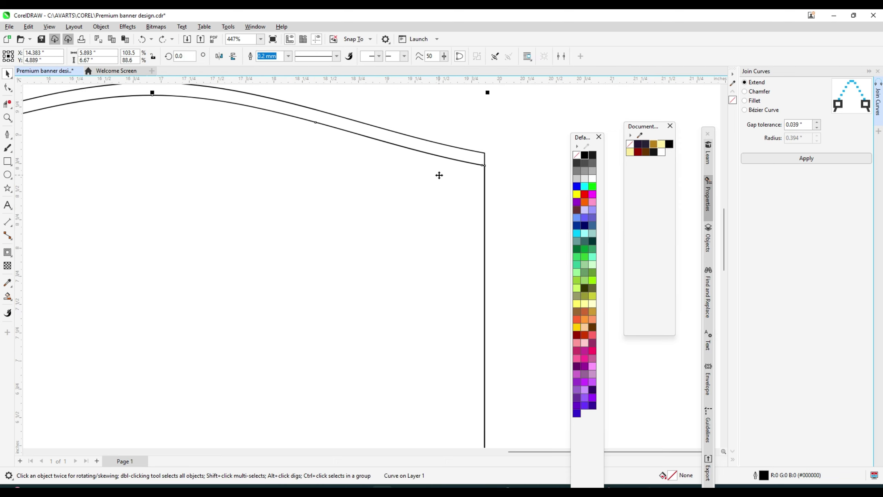
scroll(466, 320, up, 2)
scroll(476, 331, up, 5)
drag(500, 295, 506, 291)
scroll(506, 291, down, 6)
scroll(319, 155, up, 2)
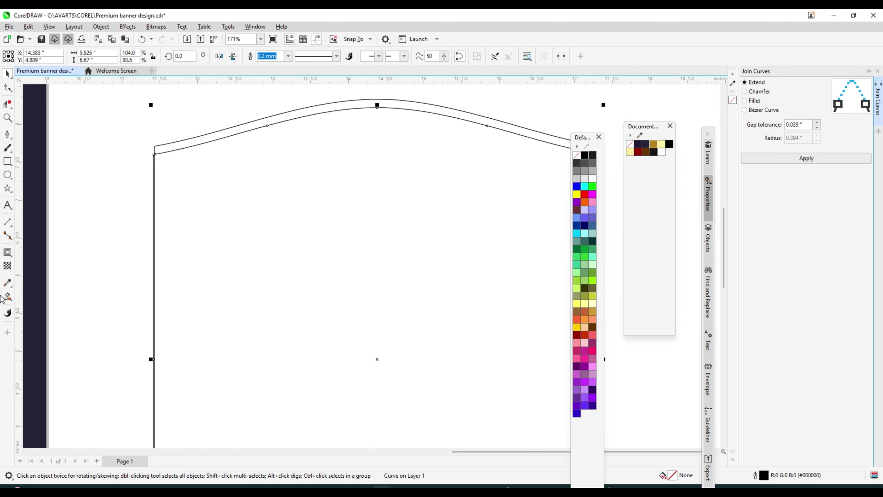
- Fill the curved strip between the two outlines' upper edges black with Smart Fill
click(7, 296)
click(369, 105)
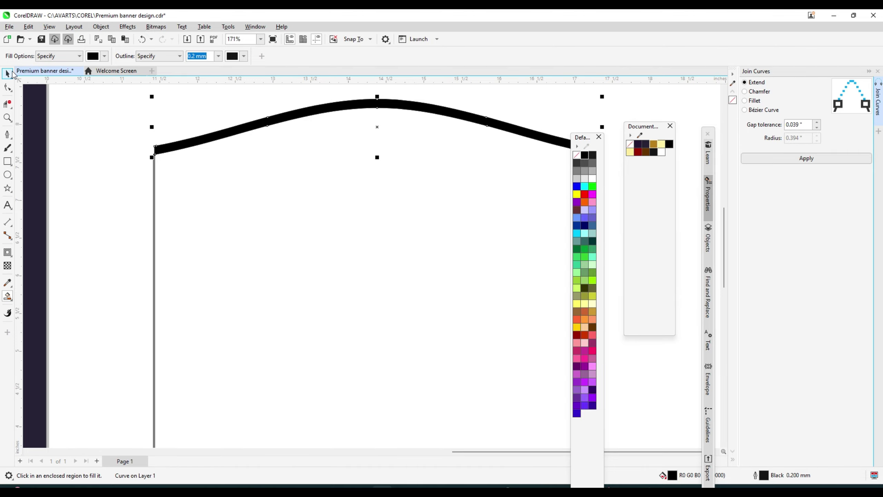
key(space)
- Move the black curved strip to just under the gold frame's upper rim and remove its outline
scroll(412, 199, down, 5)
drag(285, 176, 285, 176)
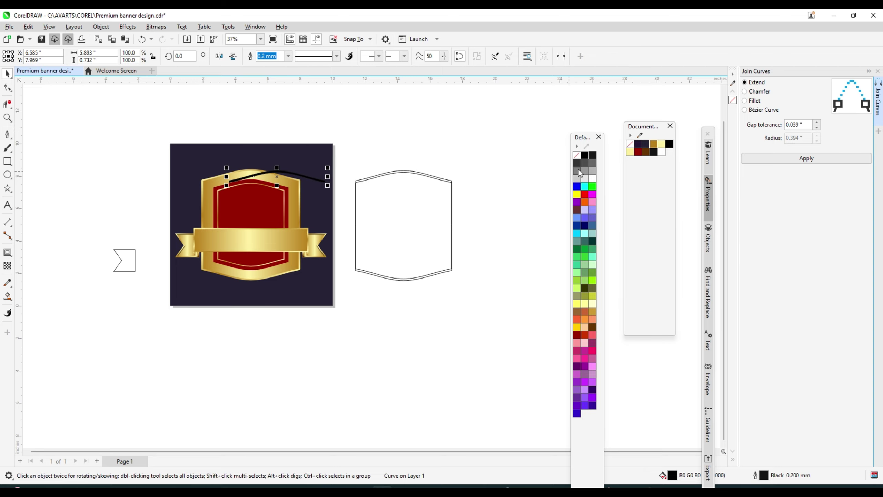
right_click(577, 154)
scroll(237, 169, up, 1)
scroll(209, 161, up, 2)
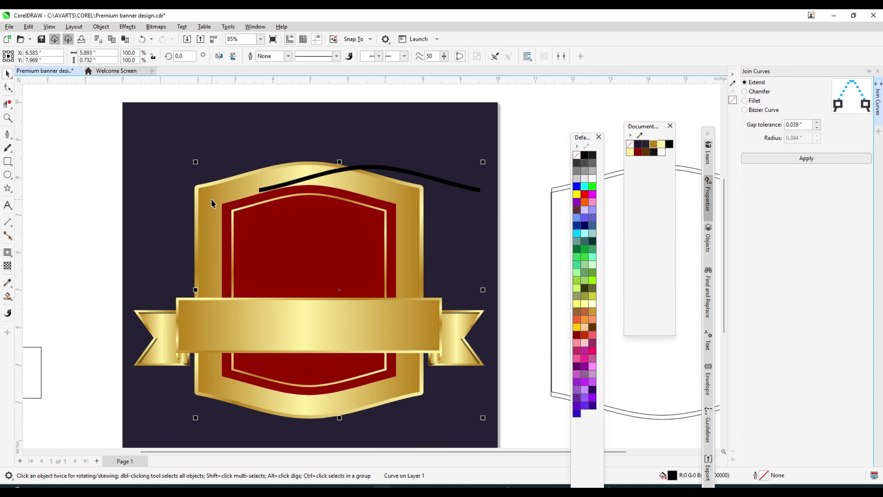
key(Escape)
scroll(251, 187, up, 2)
click(304, 167)
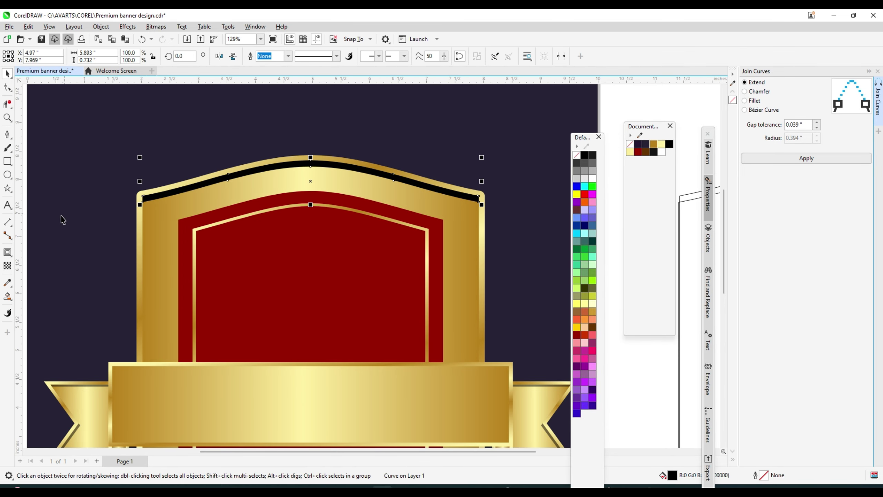
- Apply a uniform transparency of 50 to the curved strip under the frame's upper rim
click(8, 265)
click(22, 56)
scroll(120, 108, down, 3)
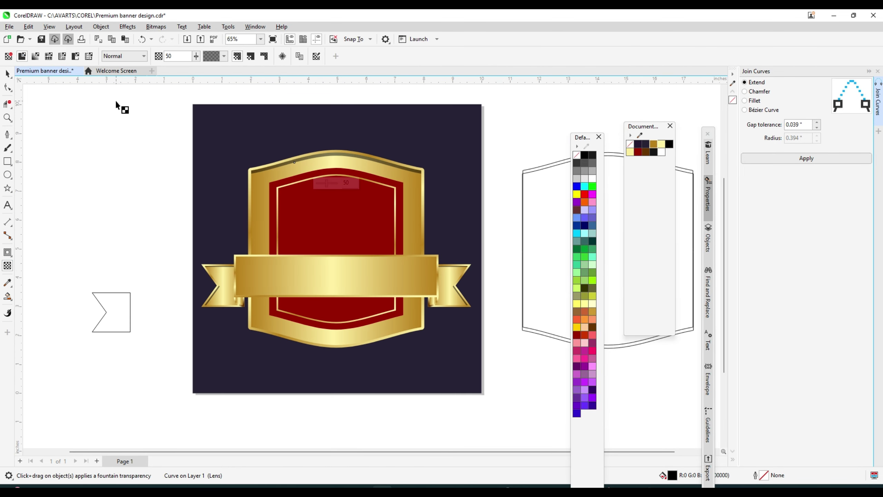
click(8, 73)
click(78, 144)
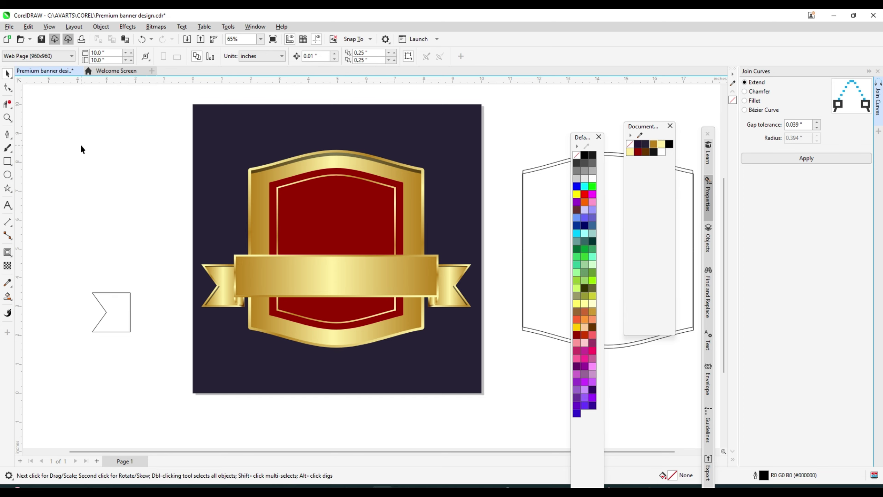
- Delete the two leftover frame outlines beside the page
scroll(80, 143, down, 1)
scroll(271, 162, up, 2)
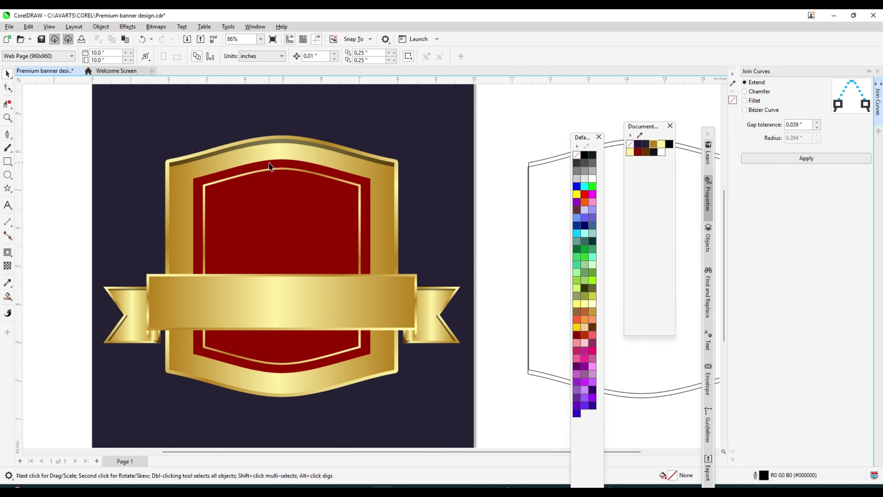
click(269, 163)
scroll(267, 163, down, 2)
drag(563, 309, 497, 247)
key(Delete)
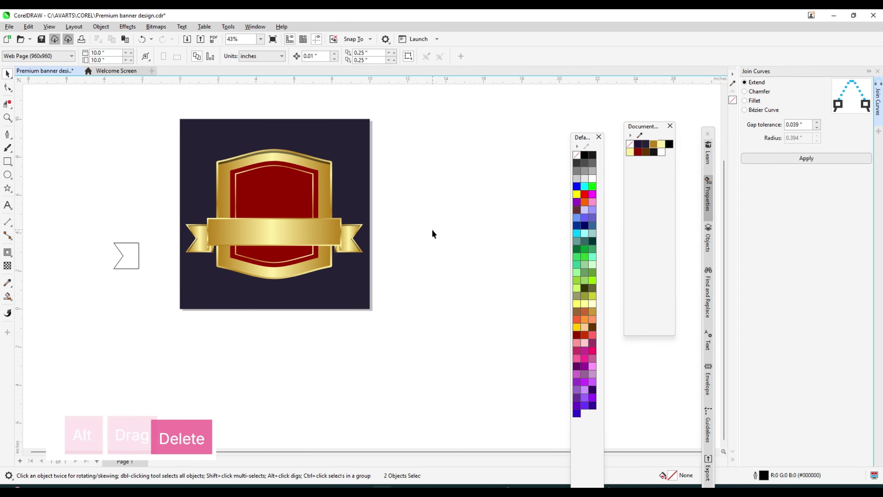
- Place a copy of the dark red panel on the empty area beside the page
scroll(207, 159, up, 2)
drag(208, 159, 475, 162)
right_click(475, 162)
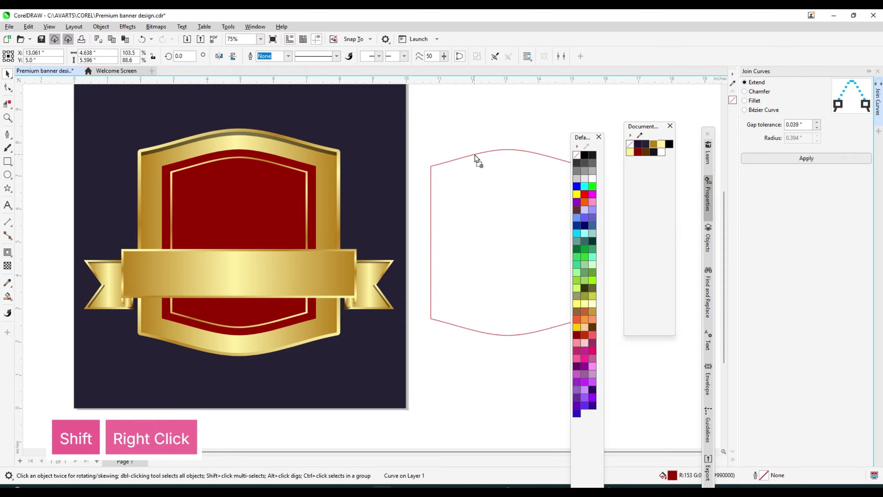
- Trim the dark red copy with a slightly offset duplicate, leaving thin upper and left strips, and move the duplicate aside
scroll(499, 152, up, 1)
scroll(456, 155, down, 2)
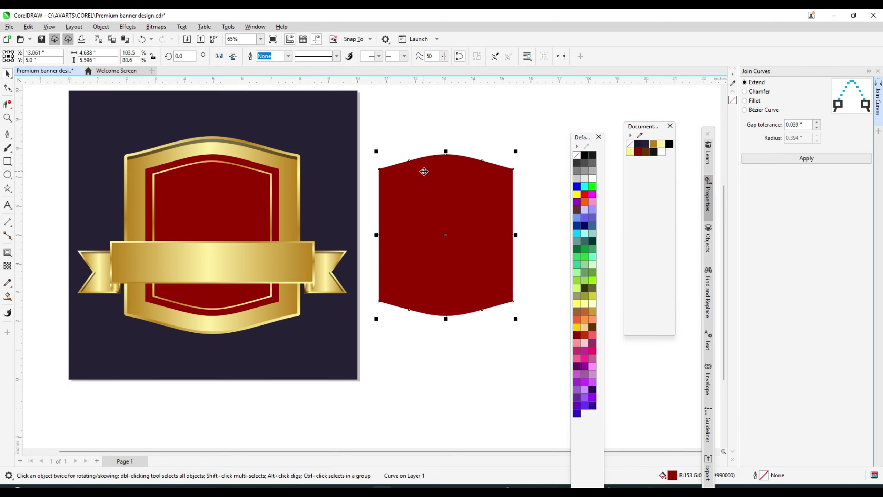
scroll(420, 181, up, 2)
scroll(431, 170, down, 1)
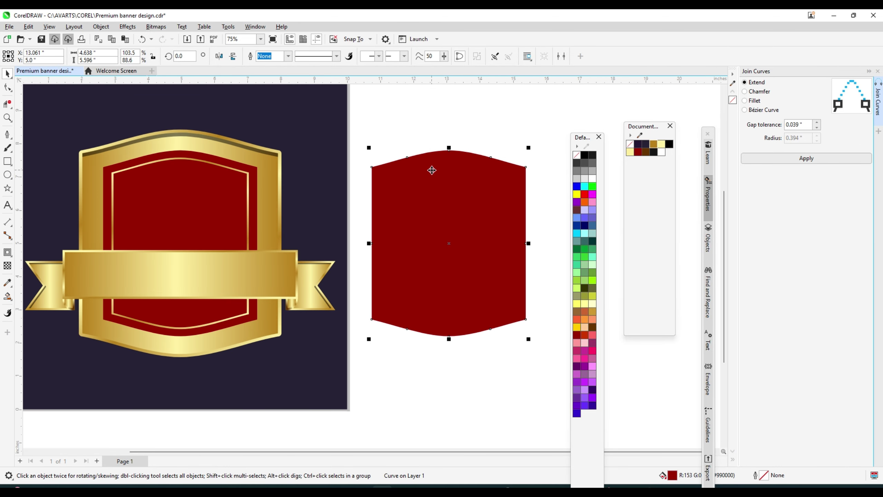
scroll(433, 165, down, 1)
scroll(394, 163, up, 3)
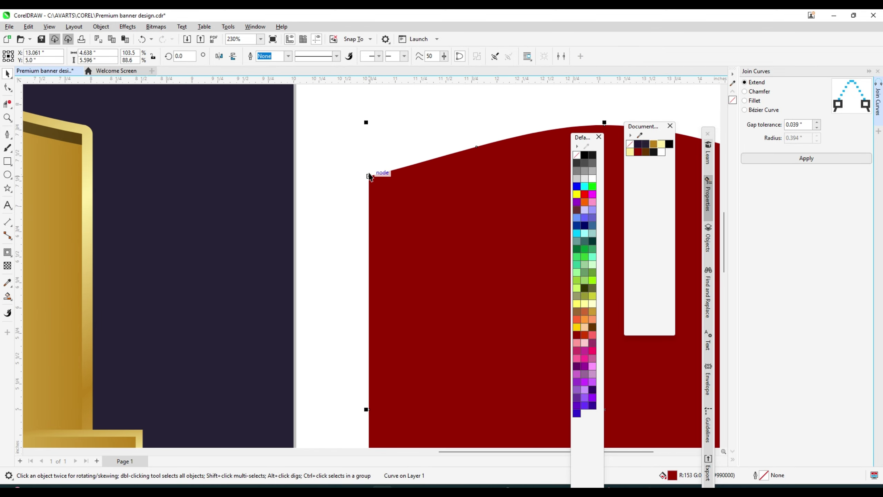
drag(369, 176, 502, 314)
scroll(377, 182, down, 2)
click(282, 56)
click(387, 114)
scroll(411, 150, down, 2)
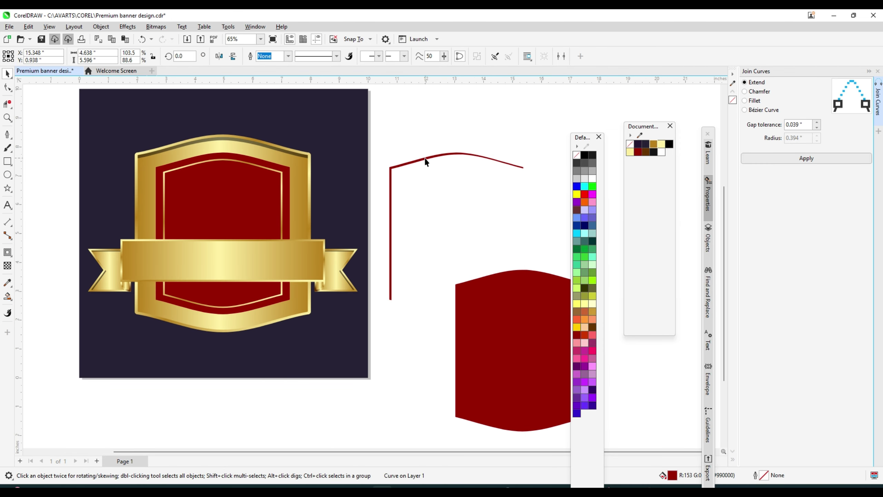
- Fill the trimmed strip black and align it to the top and horizontal centre of the banner's dark red panel
right_click(584, 155)
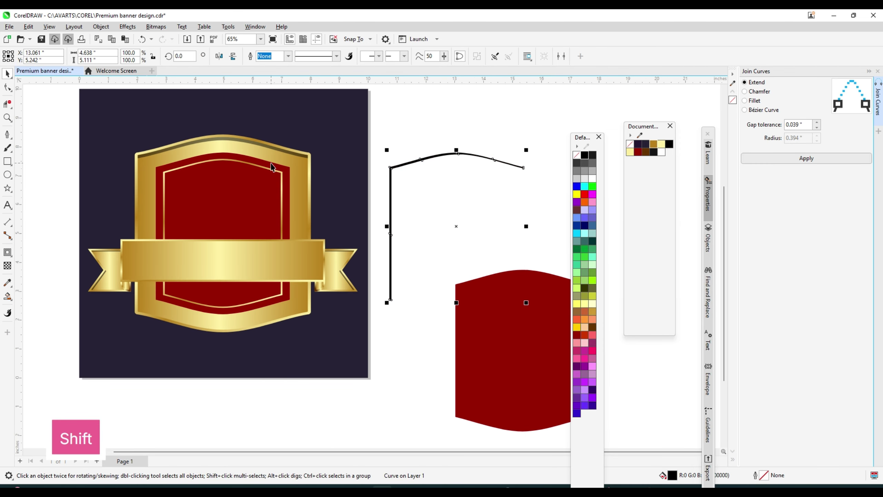
shift+click(271, 163)
key(t)
key(c)
click(442, 172)
- Reorder the black strip to lie in front of the dark red panel but behind the ribbon band
scroll(165, 173, up, 2)
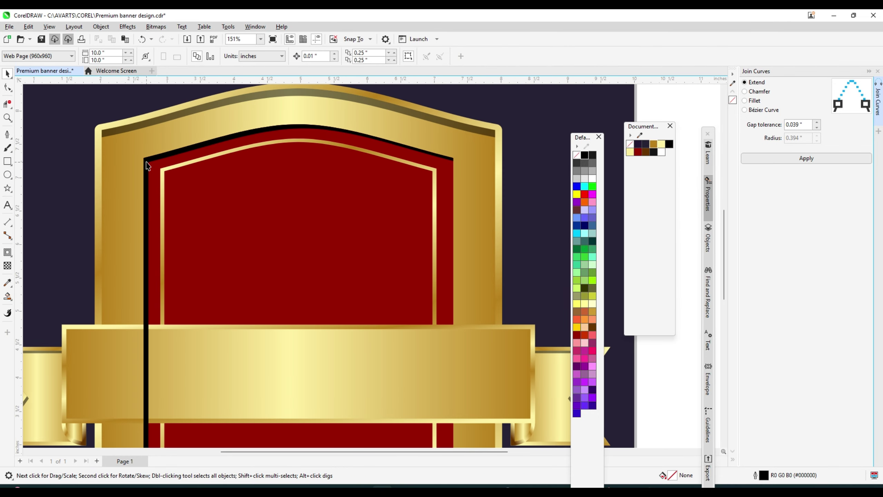
click(146, 161)
scroll(430, 204, down, 1)
key(ctrl+Page_Up)
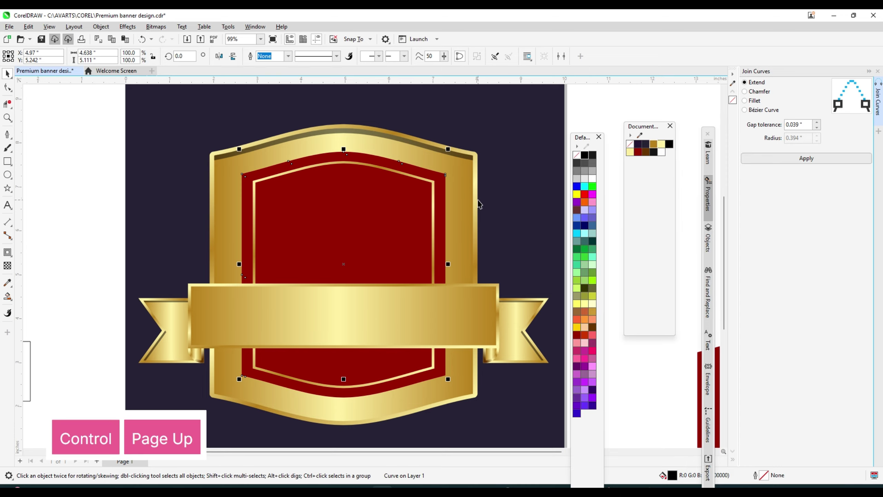
key(ctrl+Page_Down)
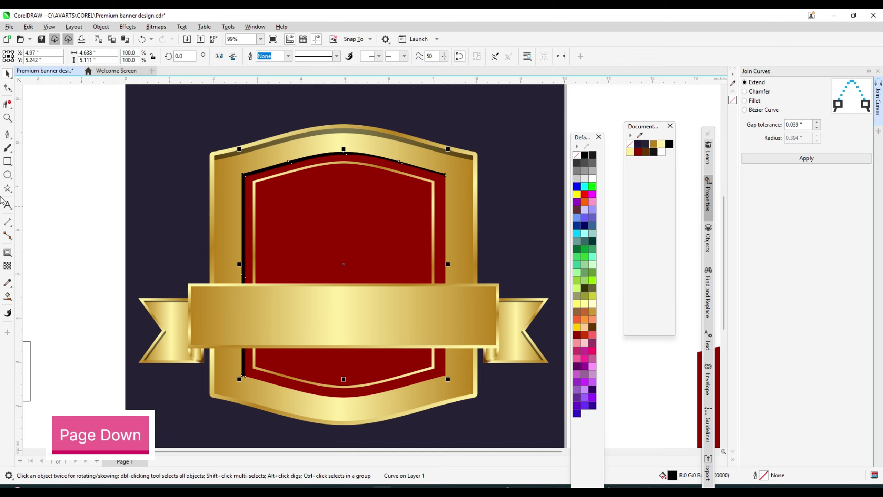
- Apply a uniform transparency to the black strip on the dark red panel and deselect it
click(7, 265)
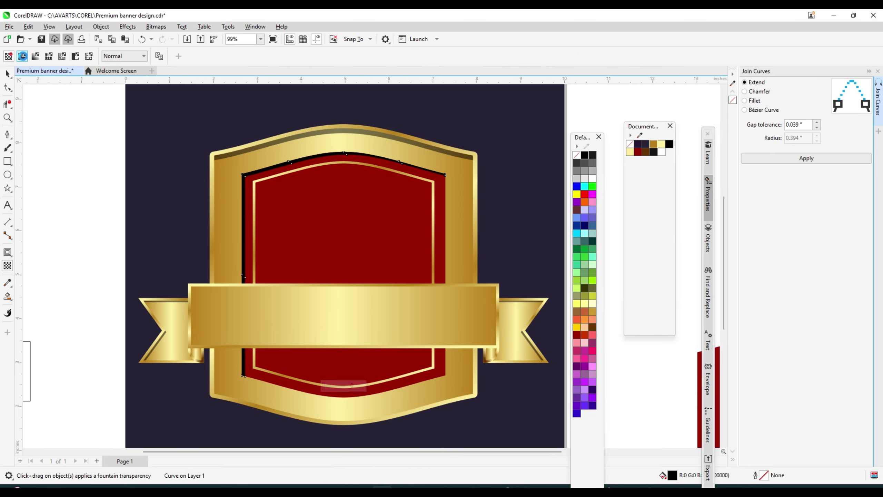
key(Escape)
key(space)
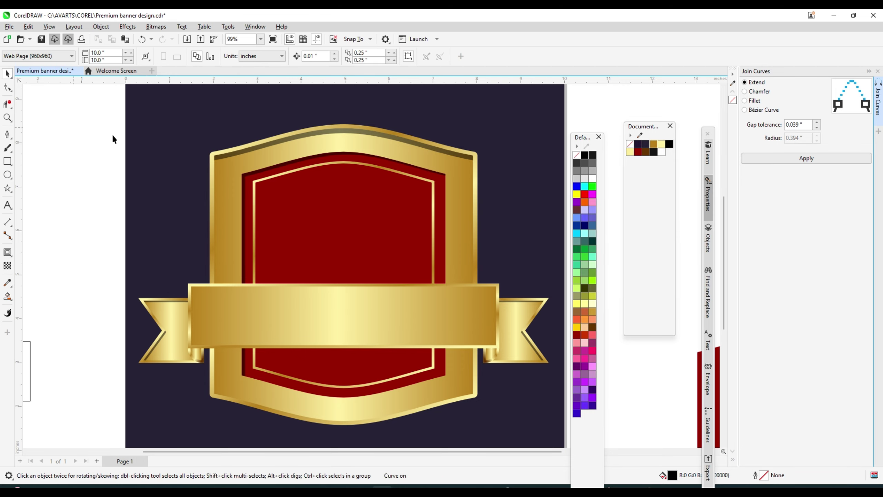
- Copy the gold ribbon band off the page, trim it with a slightly offset duplicate into thin upper and left strips, and move the duplicate aside
scroll(296, 174, down, 3)
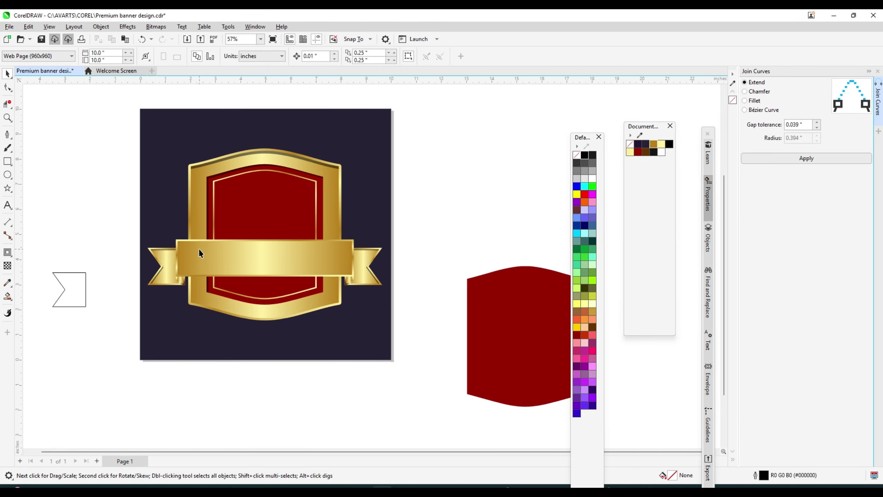
drag(199, 253, 421, 216)
right_click(437, 230)
scroll(430, 259, up, 4)
scroll(410, 235, up, 4)
right_click(396, 236)
scroll(405, 245, down, 3)
scroll(348, 174, down, 3)
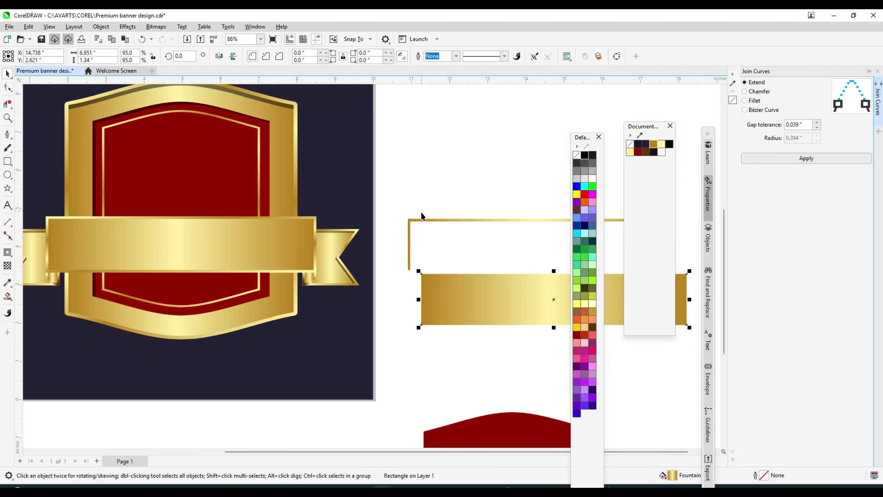
- Fill the trimmed gold strip black and align it to the centre of the banner's ribbon band
right_click(584, 155)
shift+click(259, 245)
key(c)
key(e)
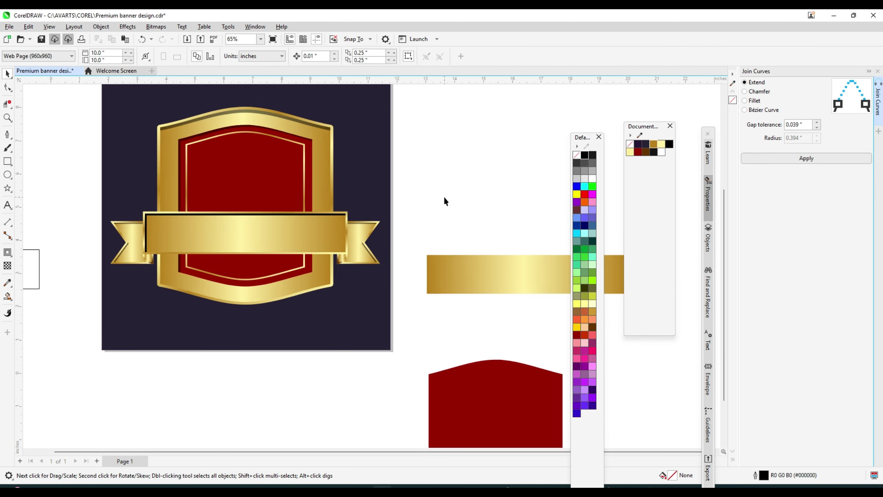
- Apply a uniform transparency to the black strip along the ribbon band's upper and left edges
scroll(174, 207, up, 3)
click(174, 201)
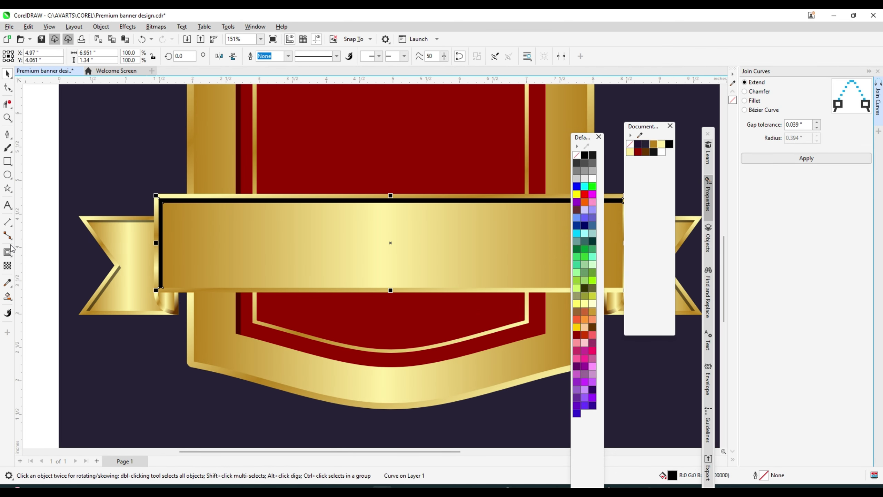
click(8, 267)
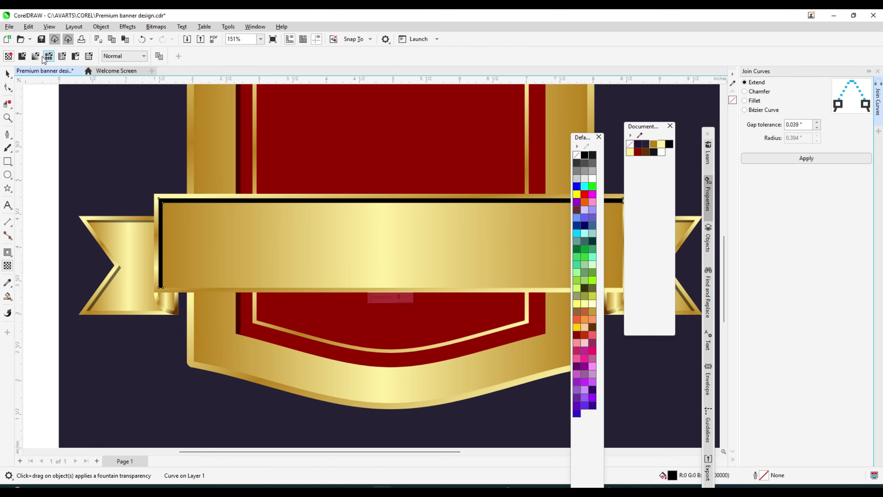
click(23, 56)
click(8, 73)
scroll(342, 214, down, 8)
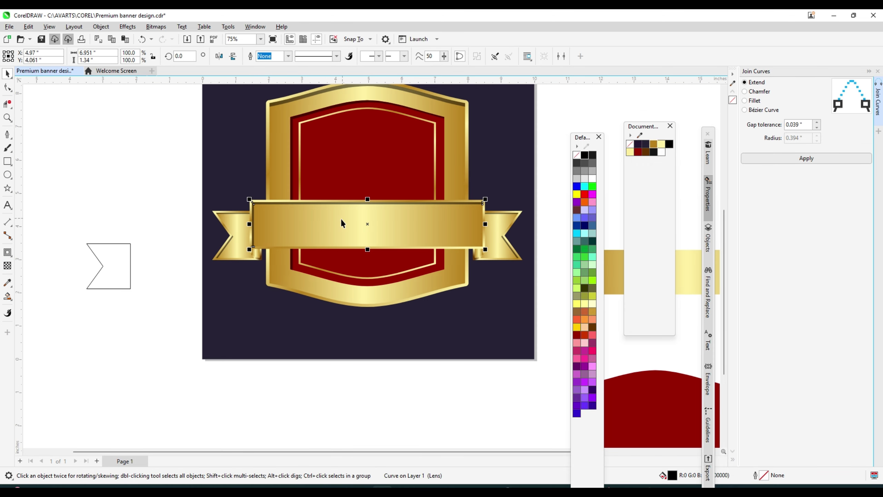
scroll(441, 146, up, 4)
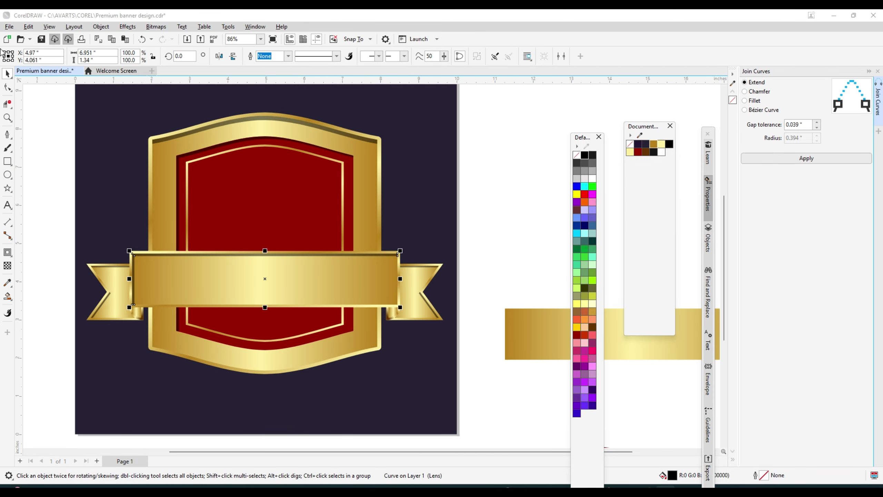
- Place a copy of the dark red panel inside the thin gold border on the blank area to the right of the page
scroll(107, 142, down, 3)
click(247, 174)
key(ctrl+z)
scroll(168, 162, up, 2)
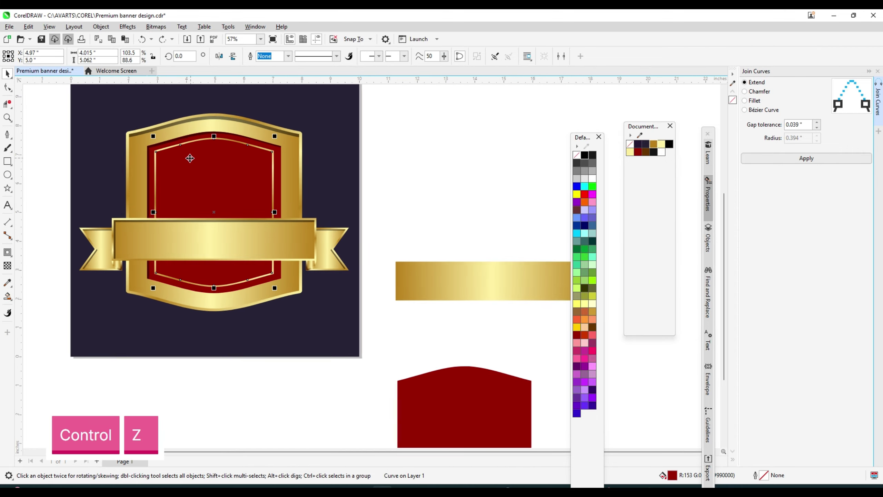
drag(167, 162, 168, 162)
scroll(168, 162, up, 7)
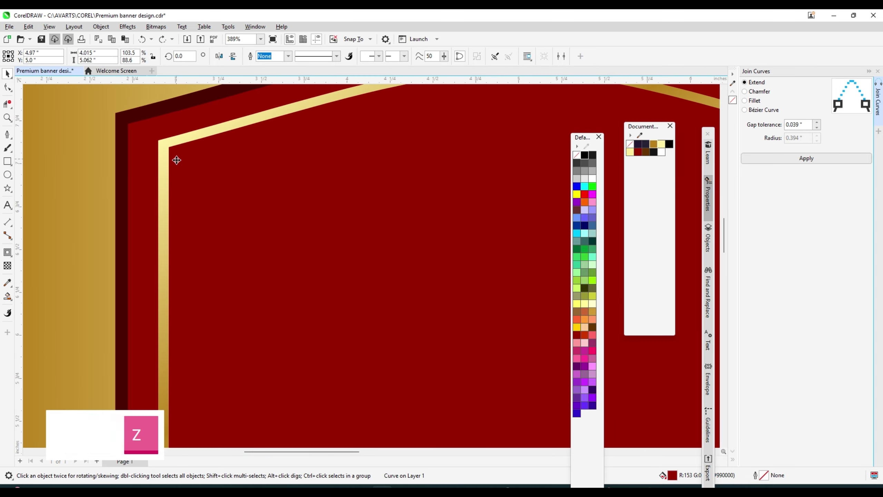
scroll(155, 172, down, 5)
drag(115, 177, 397, 177)
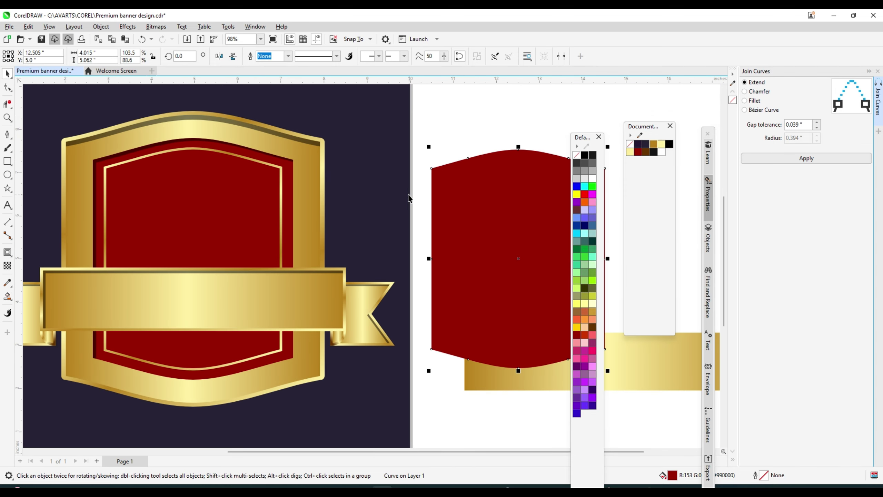
- Trim the copied inner panel with a duplicate offset slightly down and right, leaving thin upper and left strips, and move the duplicate aside
scroll(412, 166, up, 5)
drag(420, 145, 327, 103)
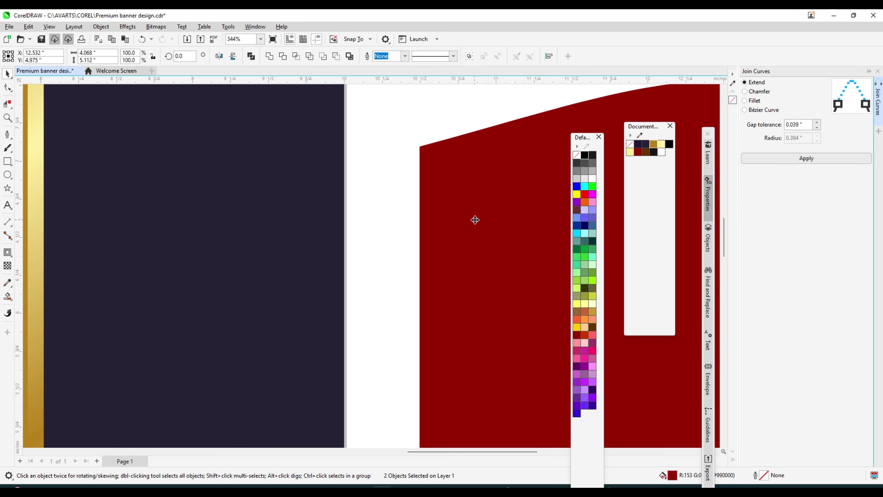
scroll(417, 202, down, 5)
click(282, 57)
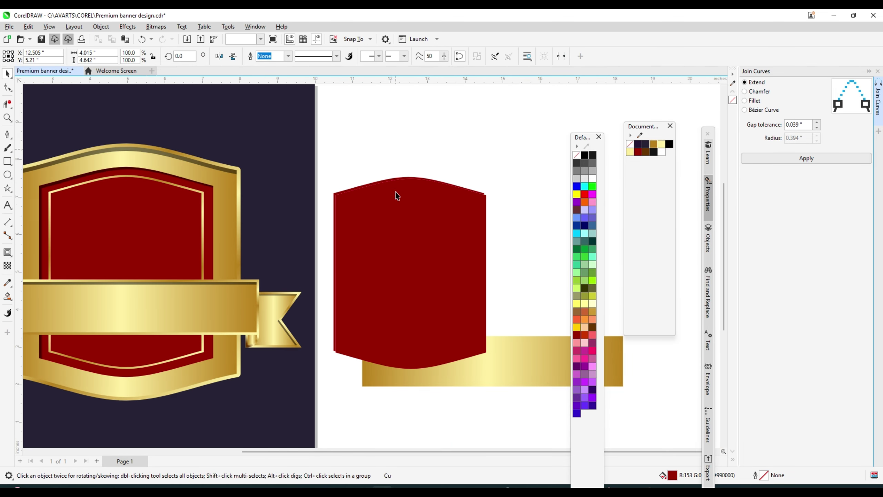
- Fill the trimmed strip black and align it to the top and horizontal centre of the banner's inner dark red panel
right_click(585, 156)
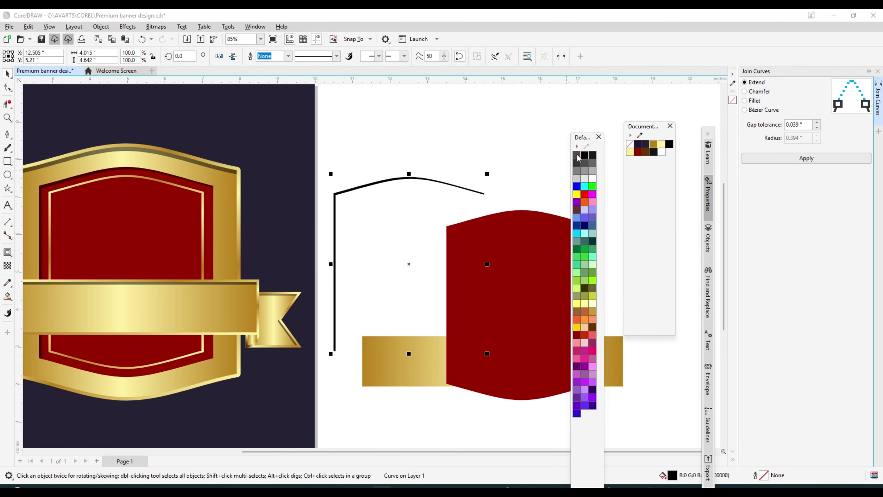
scroll(391, 171, down, 1)
drag(342, 191, 93, 191)
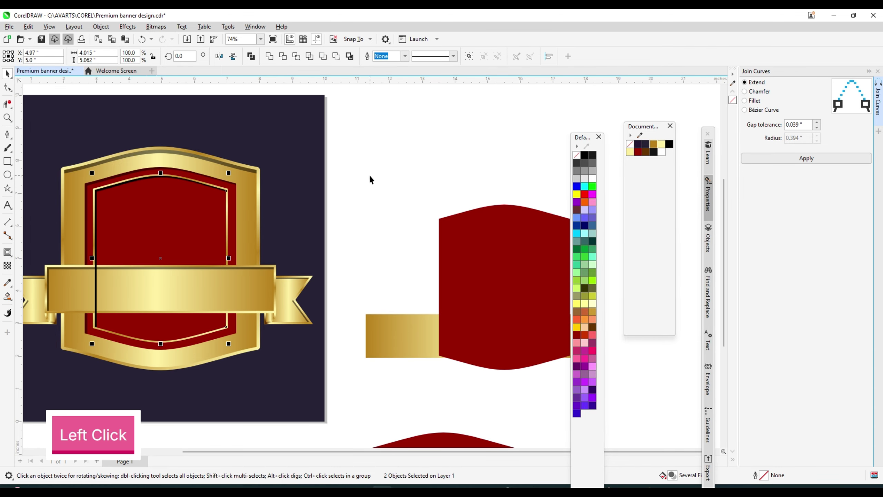
- Apply a 50 percent uniform transparency to the black strip inside the thin gold border
scroll(94, 191, up, 10)
click(172, 160)
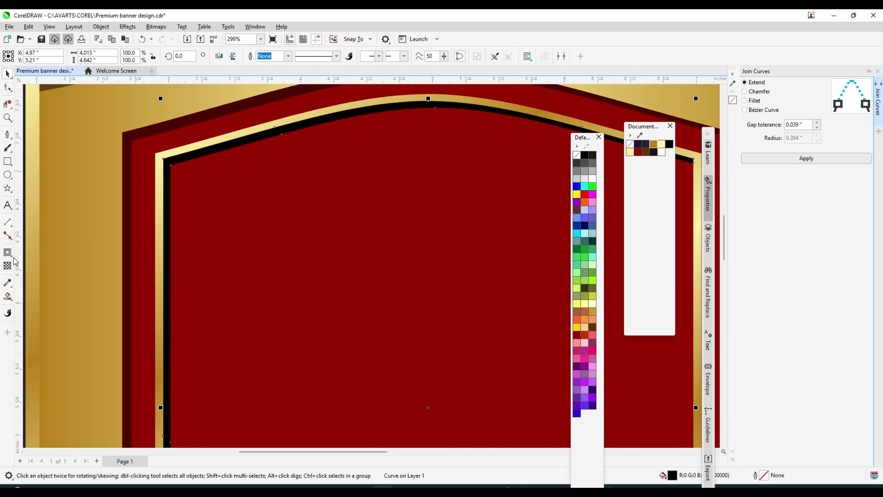
click(7, 265)
click(22, 56)
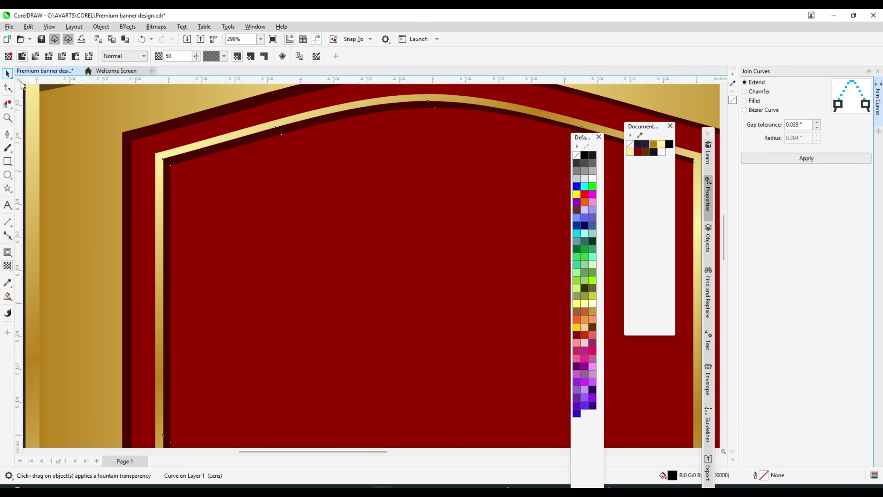
click(7, 74)
scroll(247, 173, down, 5)
- Reorder the transparent strip to lie behind the ribbon band but in front of the inner dark red panel, and deselect it
key(Page_Down)
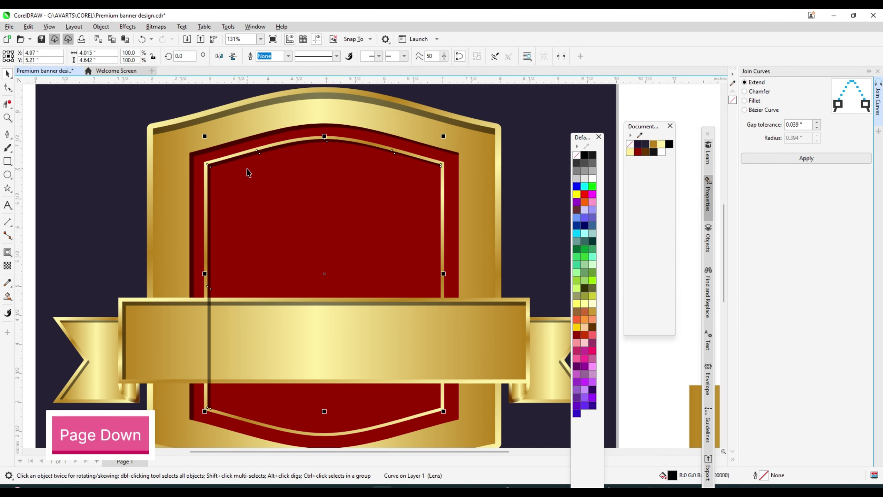
key(Page_Up)
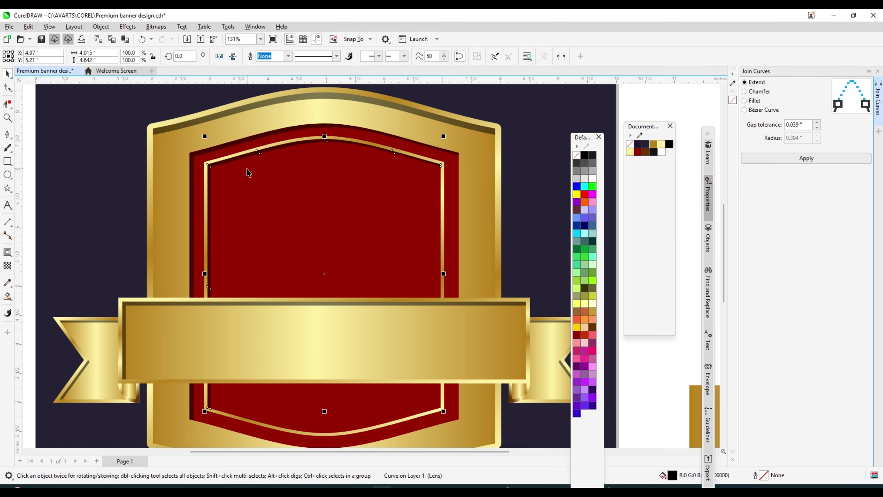
scroll(308, 164, down, 3)
click(516, 182)
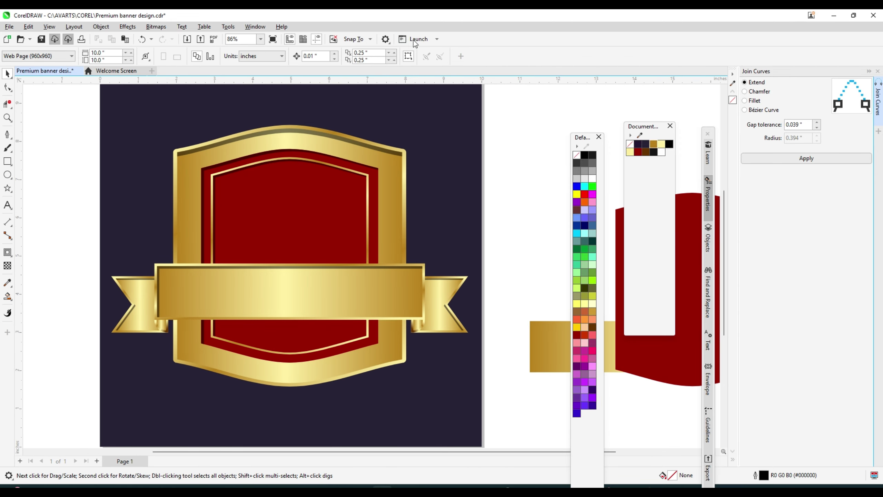
- Draw a five-point star about 1.1 in wide and 1.04 in high on the blank area to the right of the page
scroll(253, 150, down, 2)
click(8, 188)
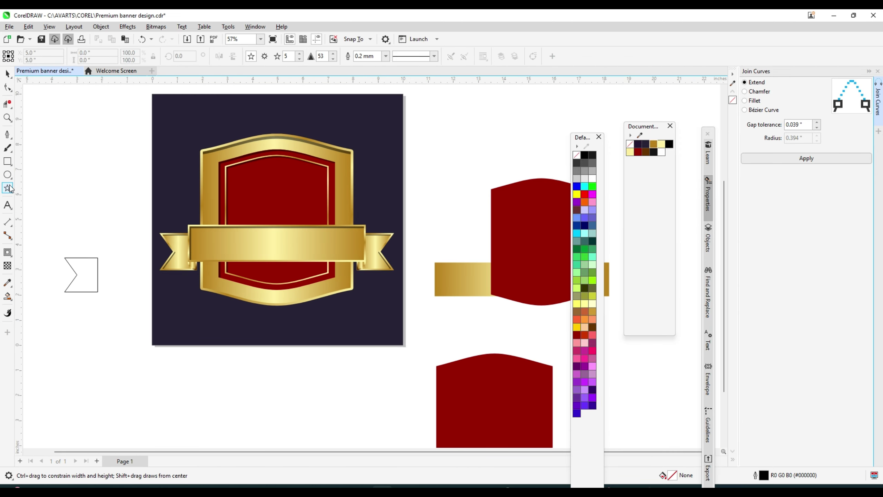
scroll(452, 118, down, 1)
scroll(329, 198, up, 1)
scroll(134, 211, up, 2)
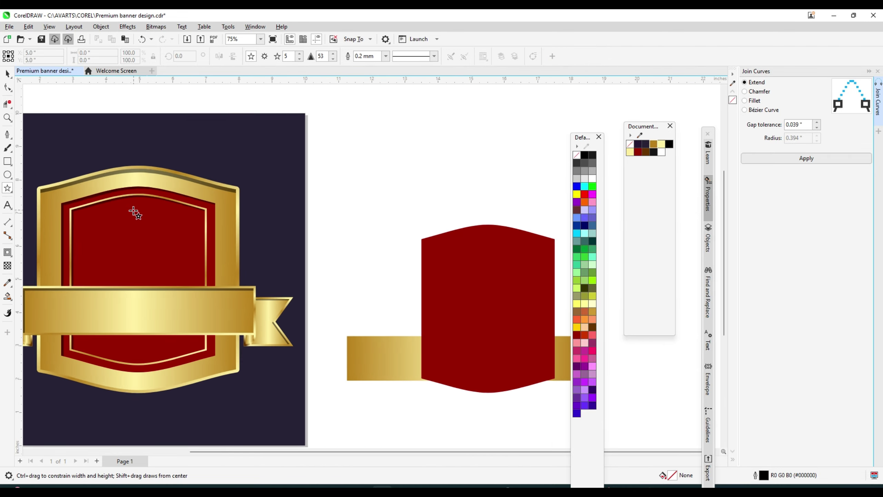
scroll(440, 208, down, 1)
drag(391, 175, 428, 220)
scroll(422, 209, up, 3)
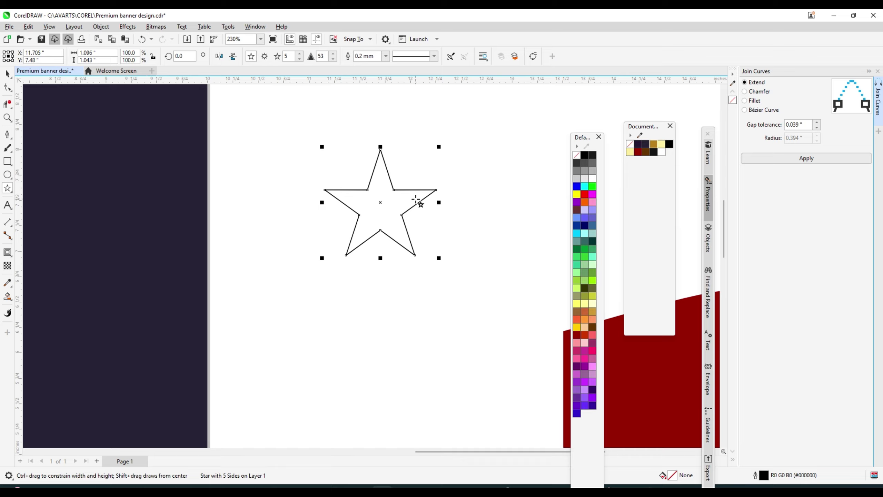
- Add a one-step outside contour offset about 0.027 in around the star
click(8, 253)
scroll(400, 197, up, 1)
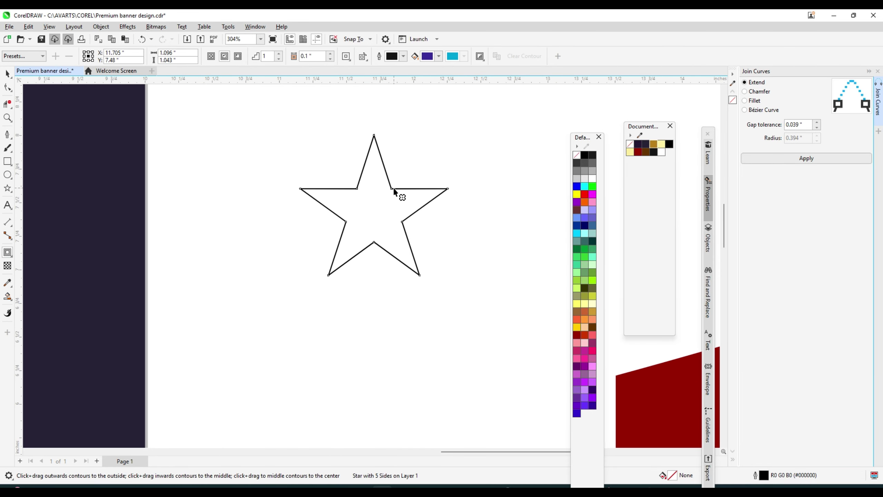
drag(393, 192, 420, 138)
key(space)
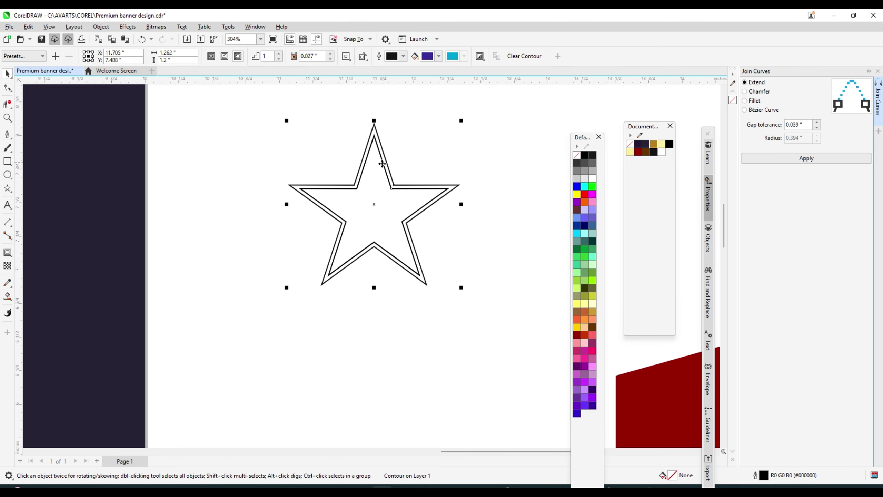
- Break the contour apart from the star and move the outer star outline to the right of the original
right_click(382, 163)
click(414, 178)
click(451, 133)
scroll(381, 129, down, 1)
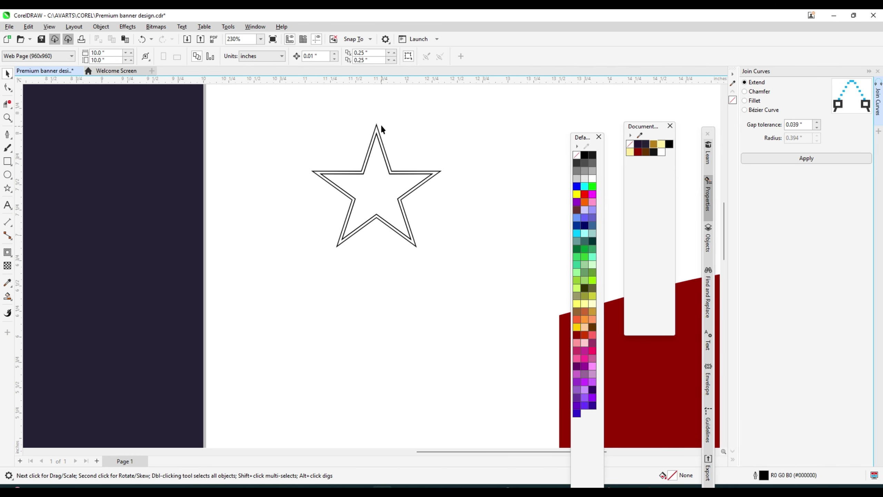
drag(377, 130, 518, 132)
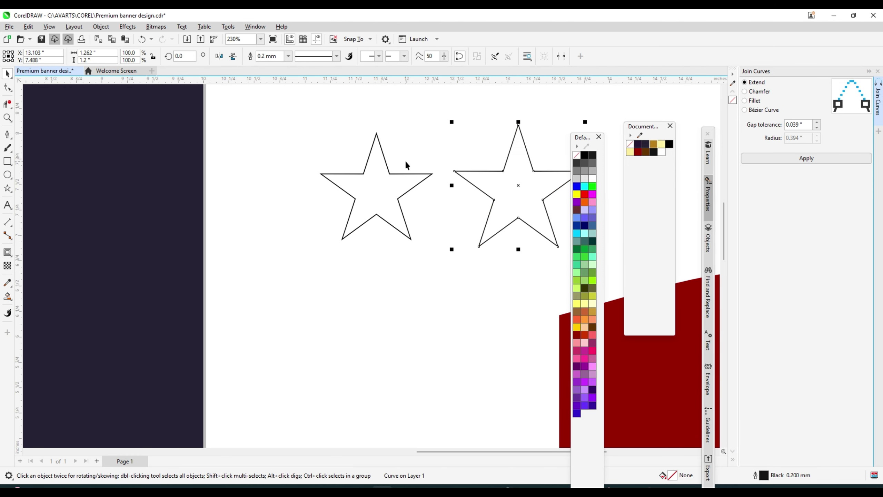
- Draw a Pen path on the smaller star through its upper-left notch to the lower-right tip, then to the right tip and lower-left notch
click(386, 168)
scroll(383, 161, up, 2)
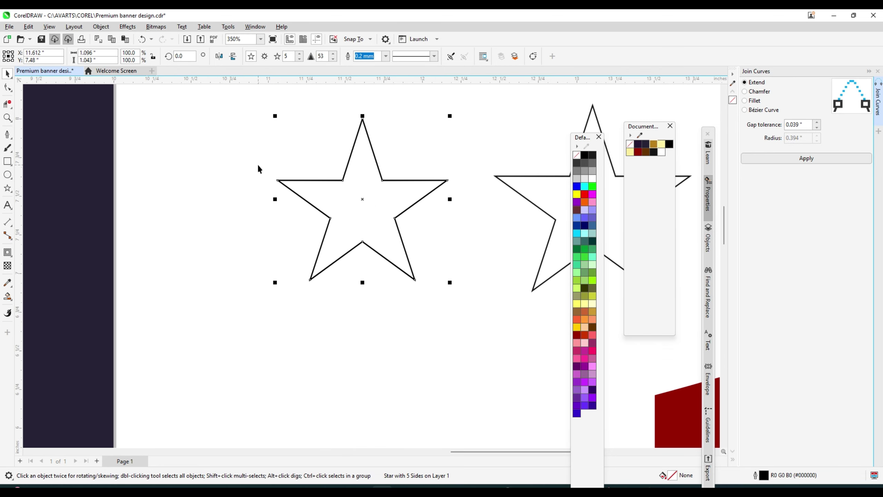
click(7, 134)
scroll(339, 172, up, 1)
click(320, 157)
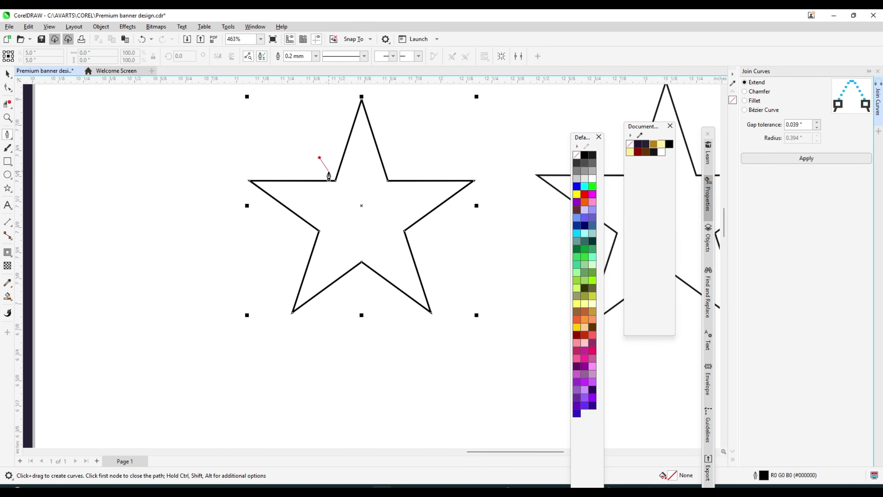
click(336, 181)
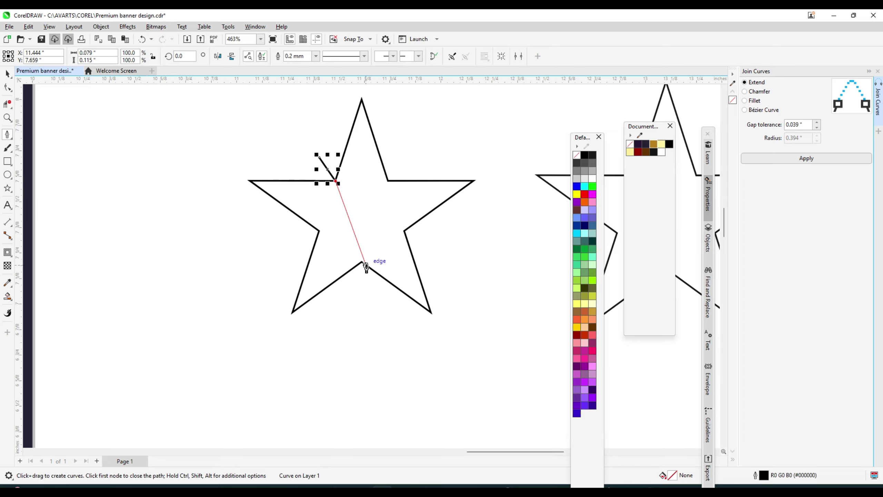
click(431, 312)
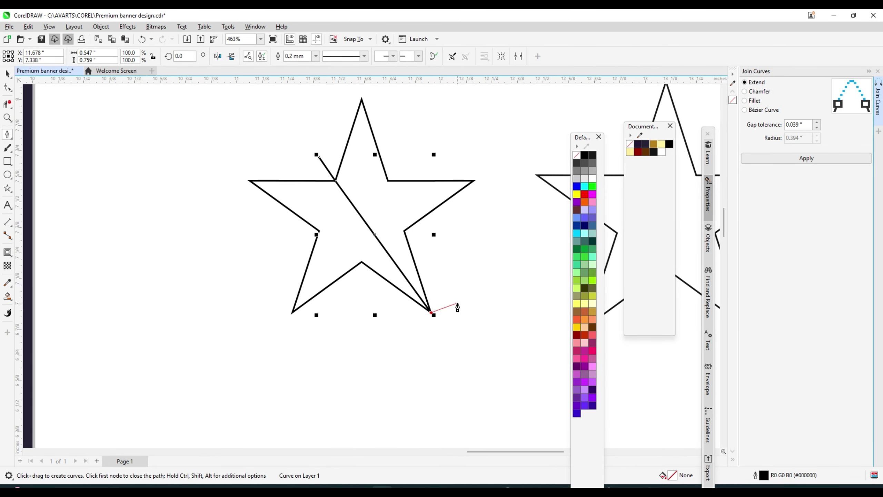
click(476, 179)
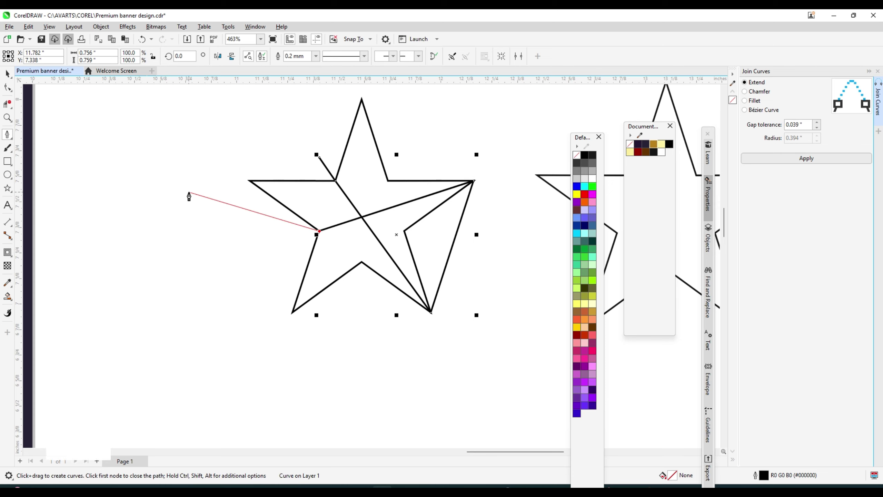
key(Return)
- Draw straight lines across the smaller star from its top tip to the bottom notch and from the upper-right notch to the lower-left tip
click(361, 99)
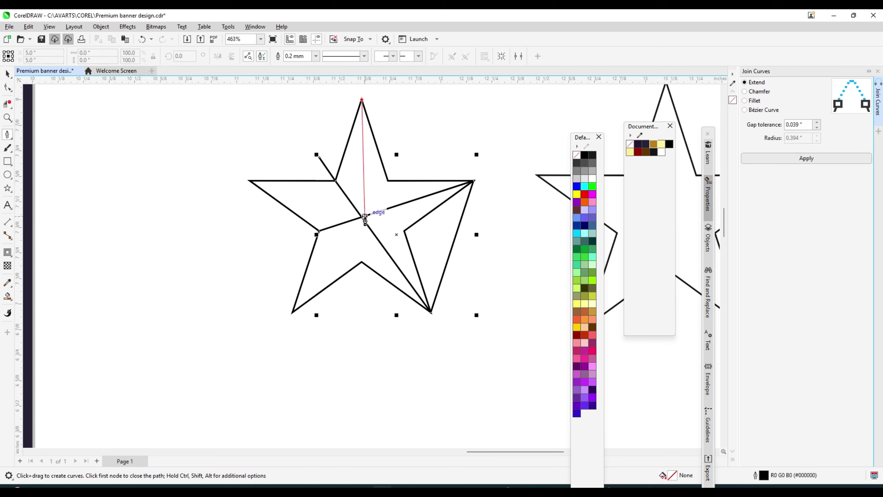
click(362, 265)
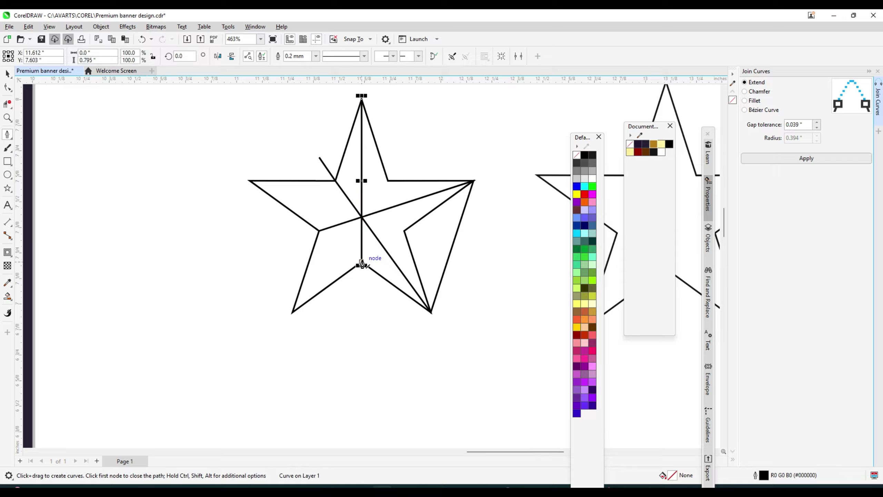
key(Return)
click(388, 181)
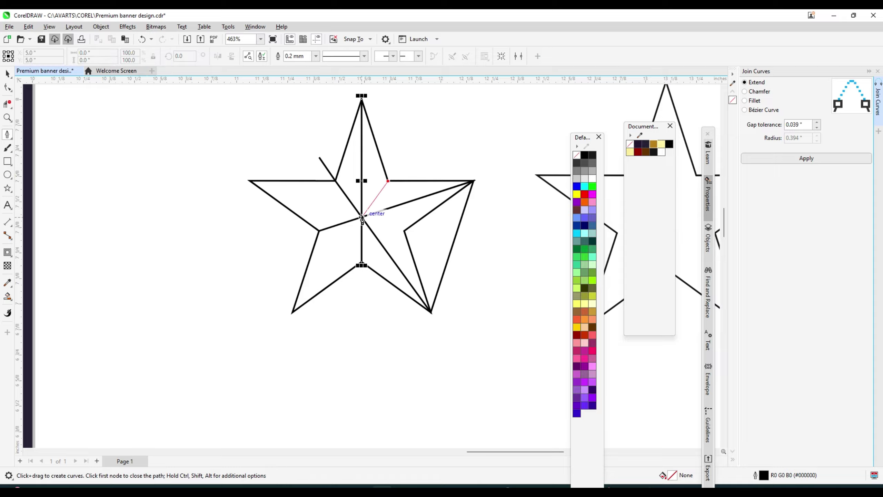
click(292, 313)
key(Return)
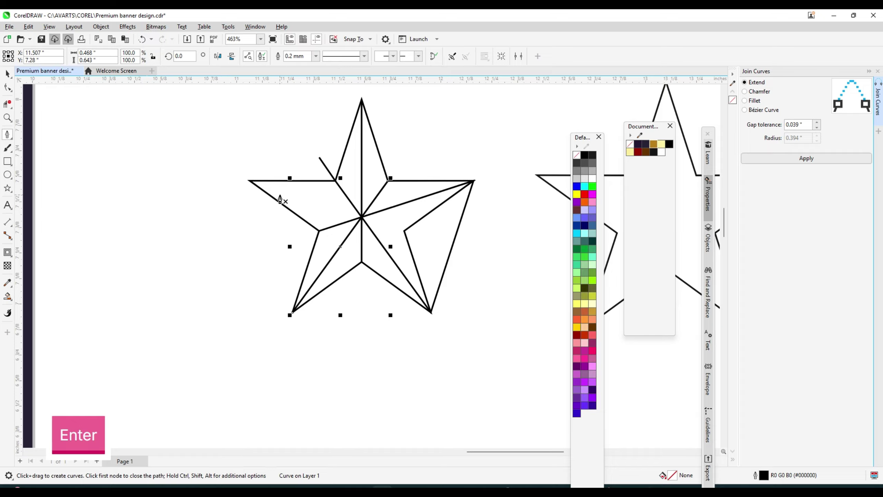
- Draw a straight line across the smaller star from its left tip to the right notch
click(250, 180)
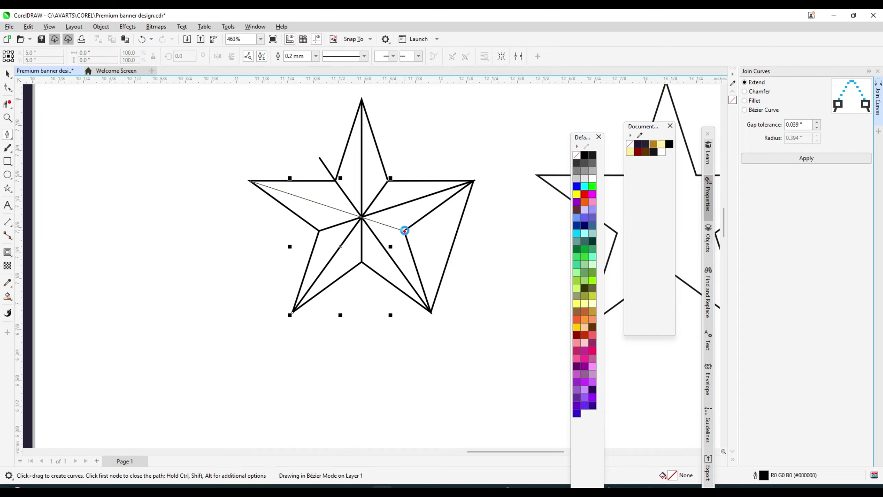
click(404, 231)
key(Return)
- Use Smart Fill to fill one half of each of the star's five arms with black, in an alternating pattern
click(7, 298)
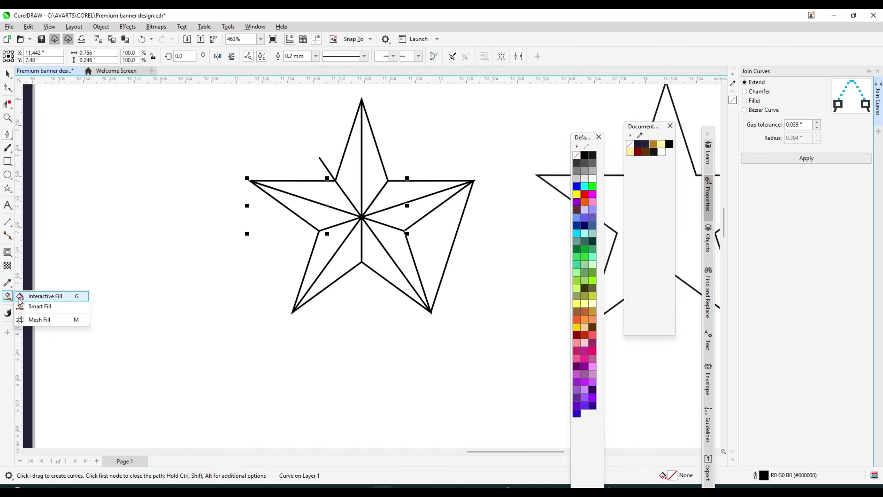
click(34, 306)
click(373, 177)
click(396, 218)
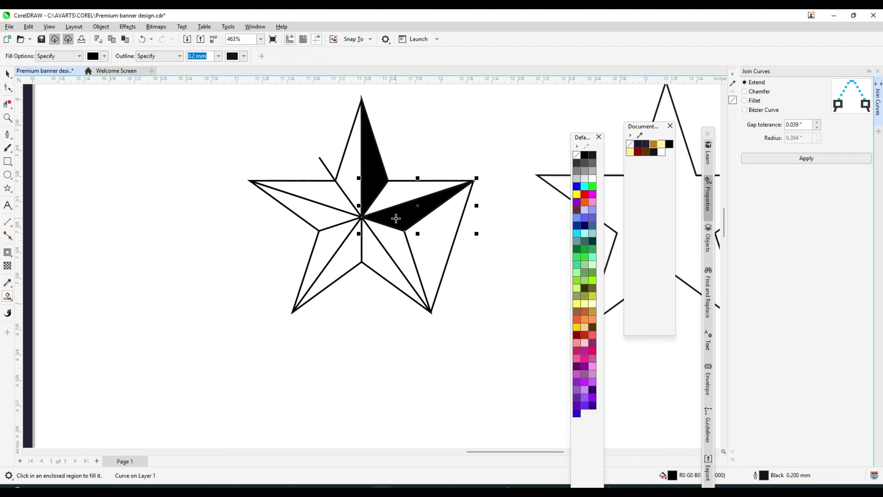
click(381, 252)
click(331, 248)
click(332, 198)
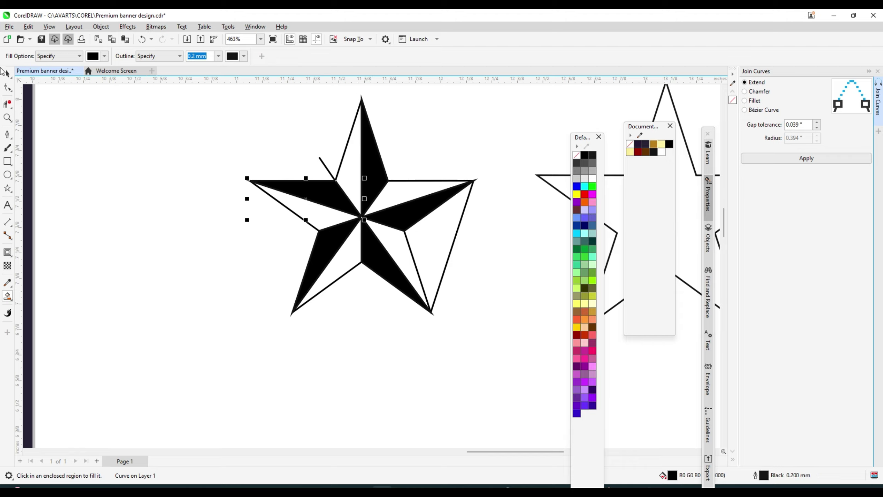
- Move the base star with its five filled facets straight down and delete the leftover construction lines
click(7, 74)
click(61, 143)
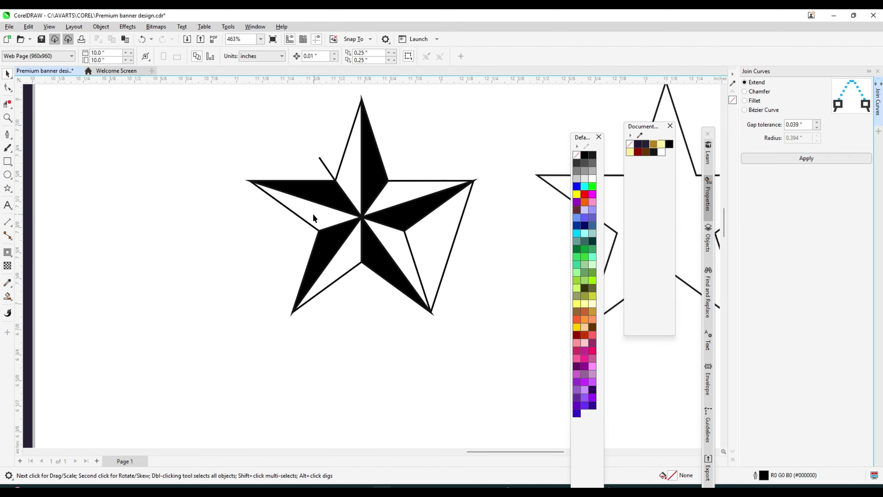
key(ctrl+z)
key(ctrl+z)
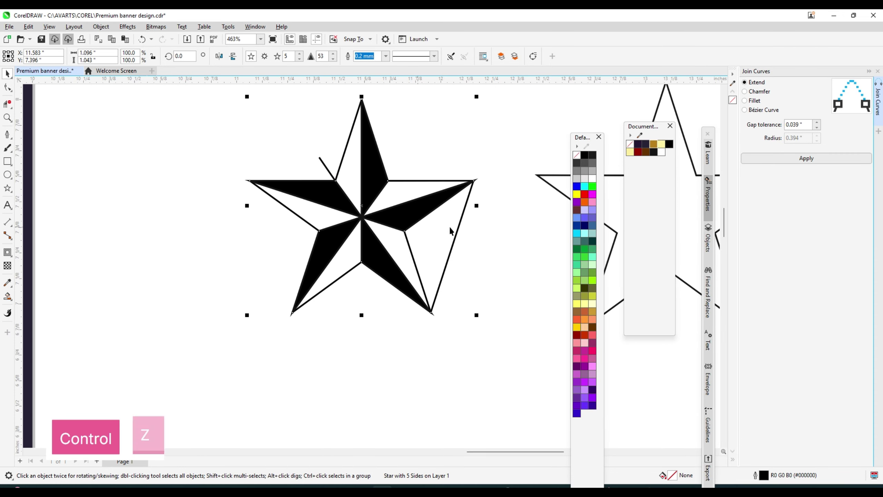
shift+click(378, 177)
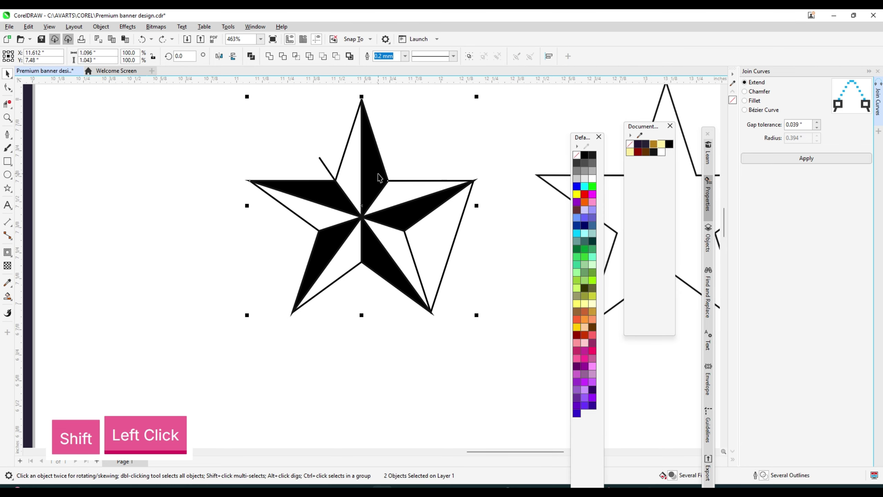
scroll(336, 251, down, 3)
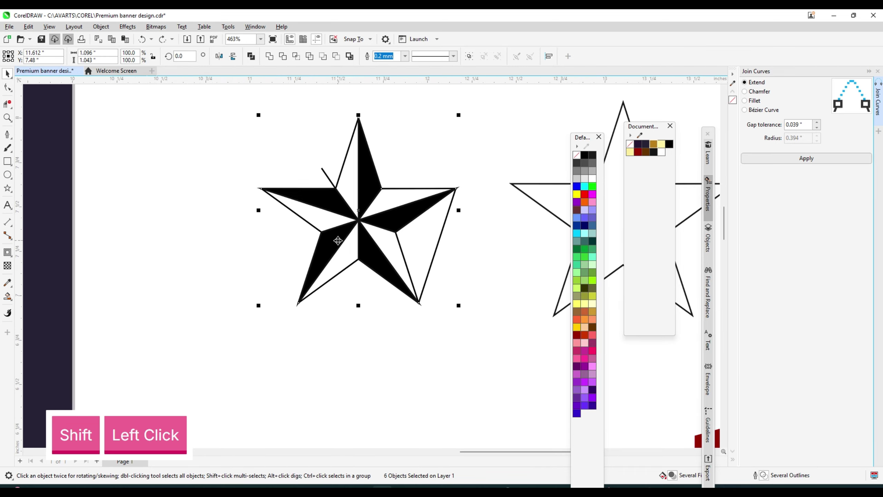
drag(336, 249, 338, 364)
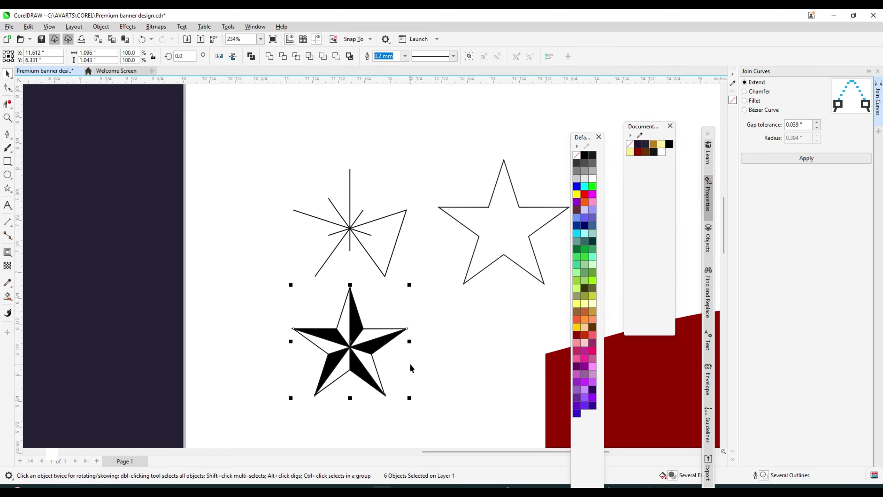
drag(407, 258, 407, 258)
key(Delete)
scroll(308, 237, down, 3)
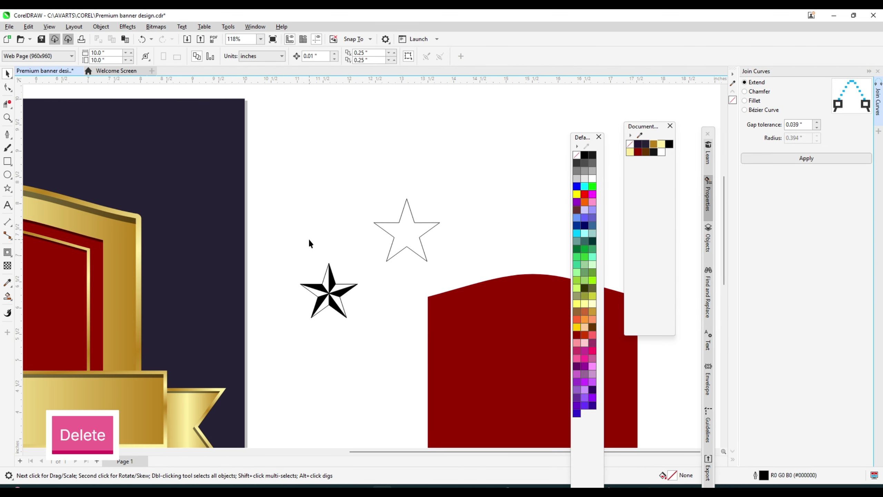
- Move the faceted star up beside the outer star outline and fill its base shape with dark red
drag(286, 237, 364, 348)
drag(335, 289, 345, 219)
scroll(397, 190, up, 5)
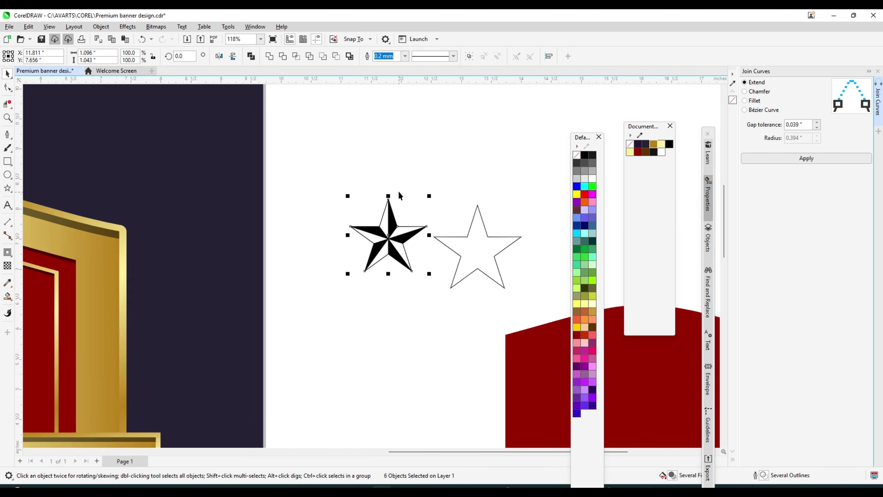
click(638, 153)
click(480, 150)
- Apply the frame's gold gradient to the black facet of the star's top arm
click(394, 233)
scroll(427, 204, down, 3)
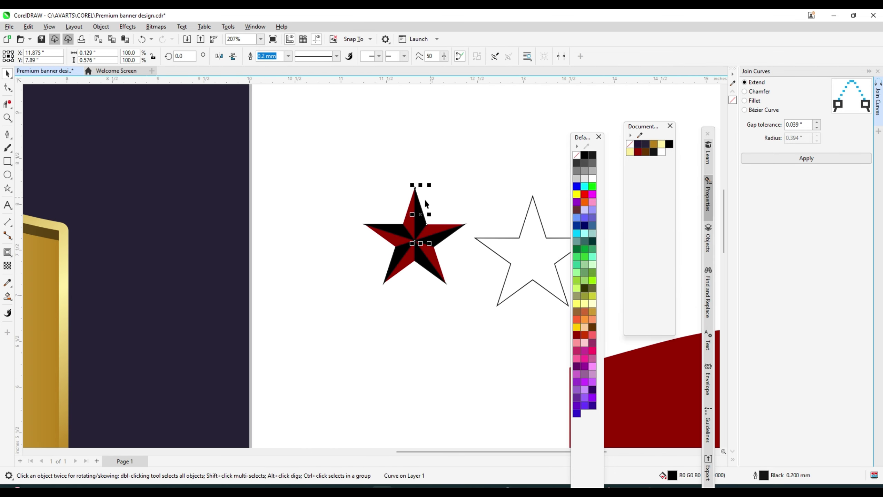
scroll(426, 203, up, 2)
scroll(426, 203, down, 5)
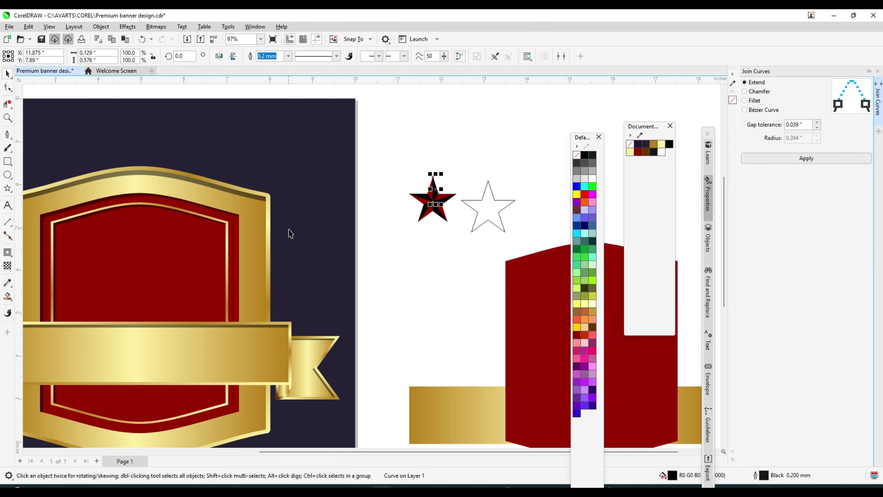
scroll(444, 186, up, 5)
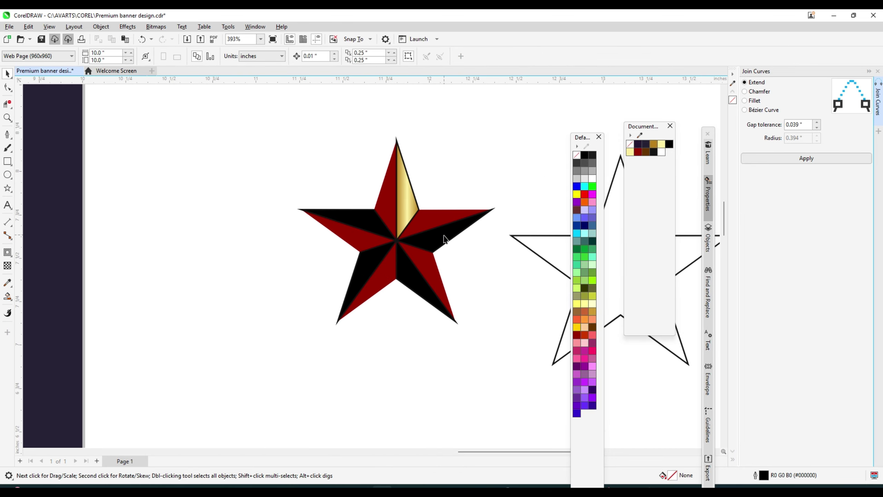
- Copy the outline pen, outline color and fill from the gold facet to the four remaining black facets
shift+click(439, 211)
shift+click(368, 276)
shift+click(358, 225)
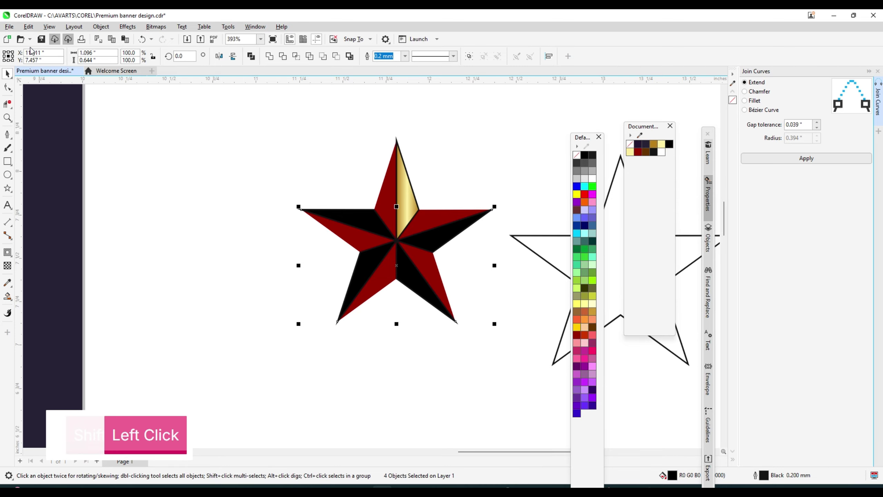
click(28, 27)
click(64, 116)
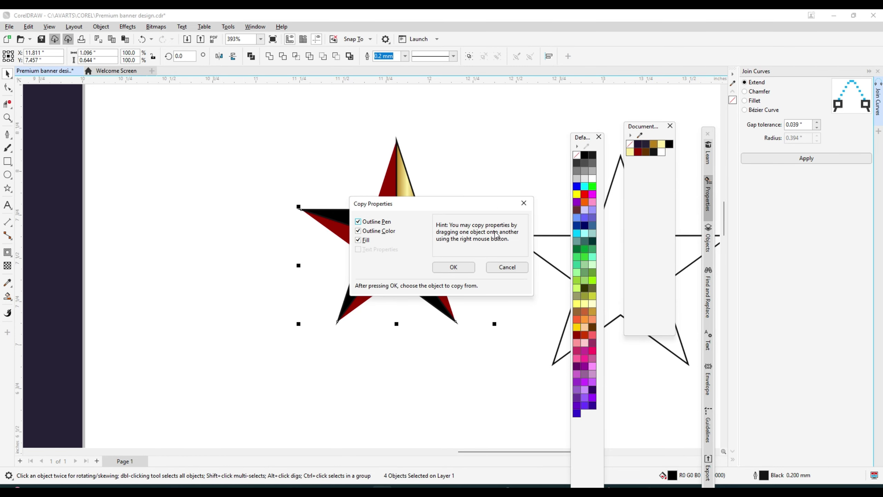
click(461, 269)
click(412, 201)
- Remove the outlines from all pieces of the faceted star and group them
drag(252, 130, 469, 315)
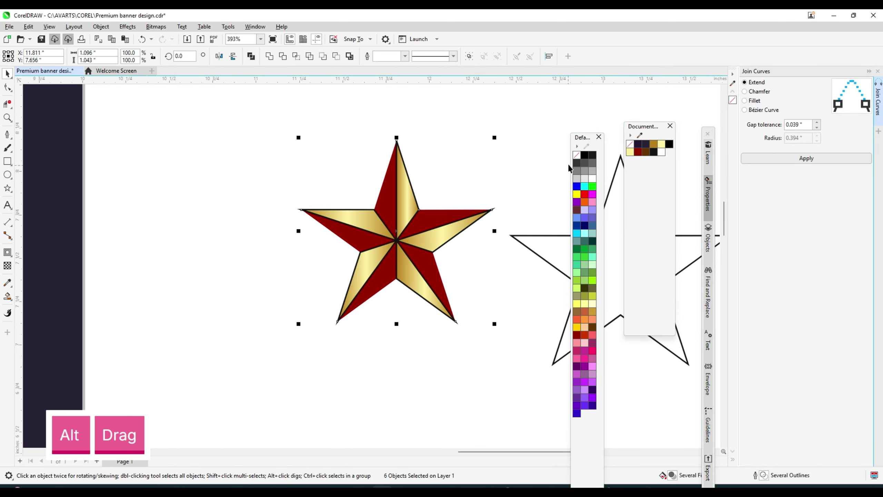
right_click(576, 154)
key(Escape)
scroll(319, 214, down, 2)
drag(296, 161, 395, 300)
scroll(367, 213, up, 1)
key(ctrl+g)
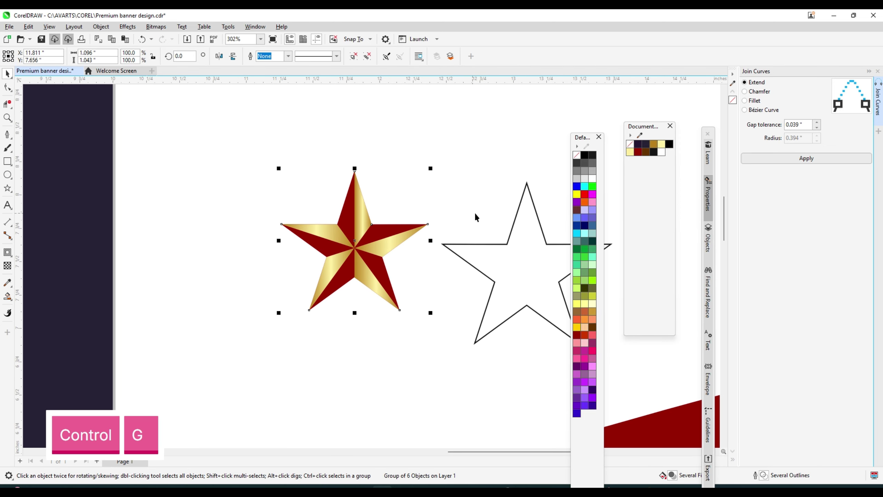
- Center the outer star outline horizontally and vertically on the grouped faceted star
shift+click(521, 204)
key(c)
key(e)
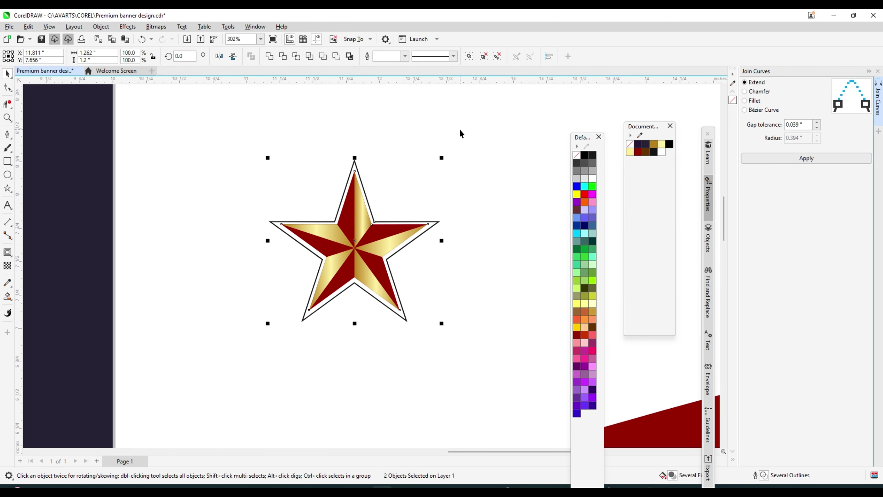
key(Escape)
scroll(459, 128, down, 1)
scroll(396, 170, up, 3)
- Fill the outer star shape with dark red and remove its outline
click(396, 176)
scroll(400, 177, down, 4)
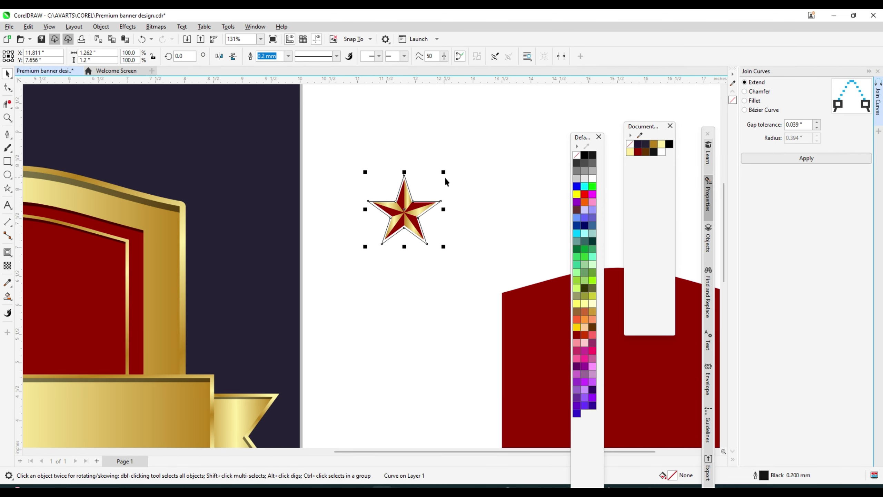
scroll(503, 188, up, 1)
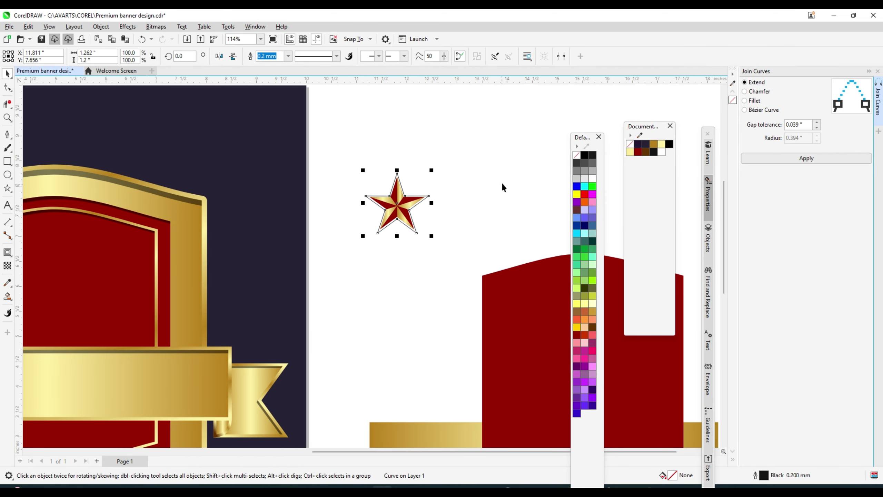
click(638, 153)
right_click(576, 155)
scroll(428, 186, up, 1)
scroll(469, 183, down, 1)
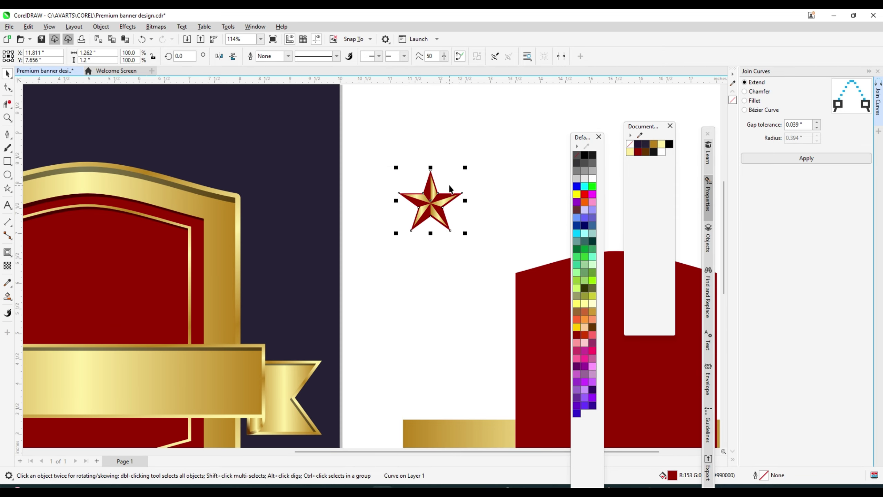
- Group the faceted star with its outer shape and try placing it on the frame's red panel
click(387, 144)
drag(386, 144, 490, 259)
key(ctrl+g)
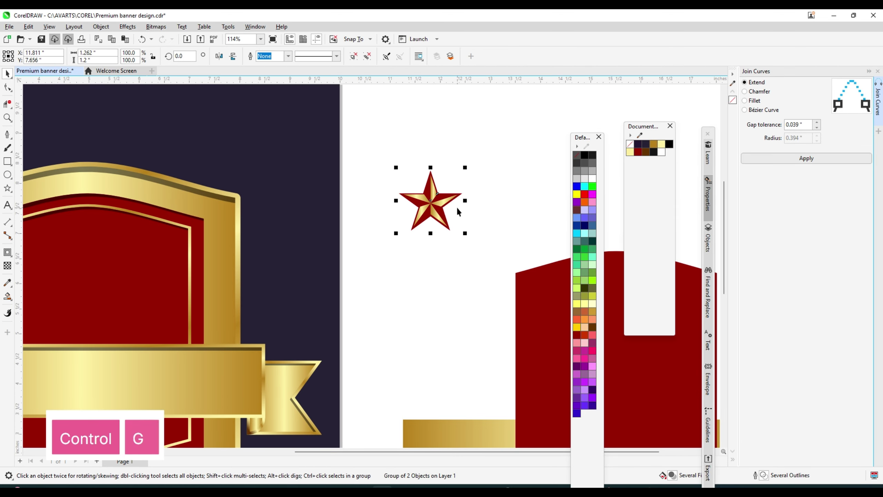
scroll(456, 206, down, 2)
drag(435, 200, 247, 222)
shift+click(269, 190)
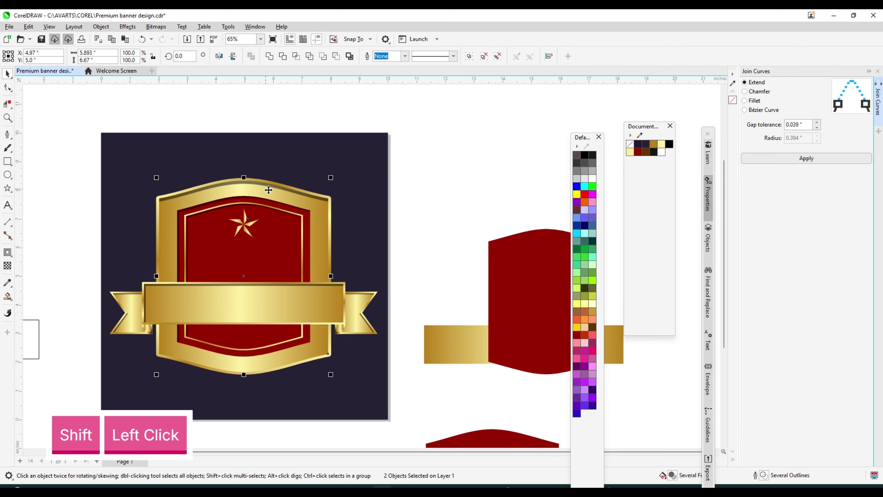
key(ctrl+z)
key(ctrl+z)
scroll(439, 197, up, 2)
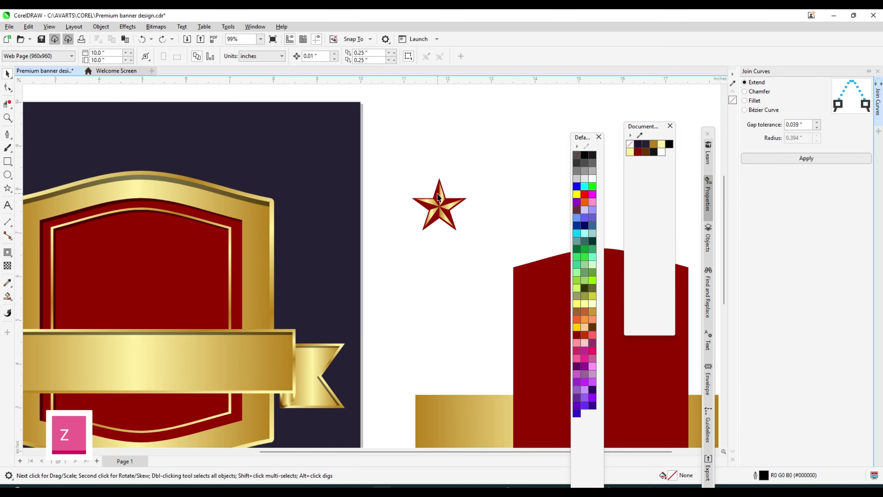
- Ungroup the star and apply the gold gradient to its outer star shape
click(438, 197)
click(354, 57)
scroll(437, 139, up, 7)
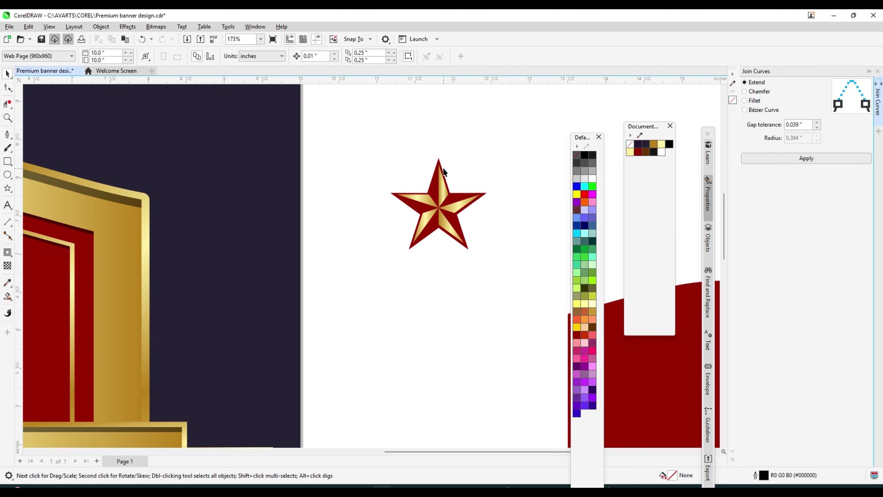
scroll(434, 163, down, 6)
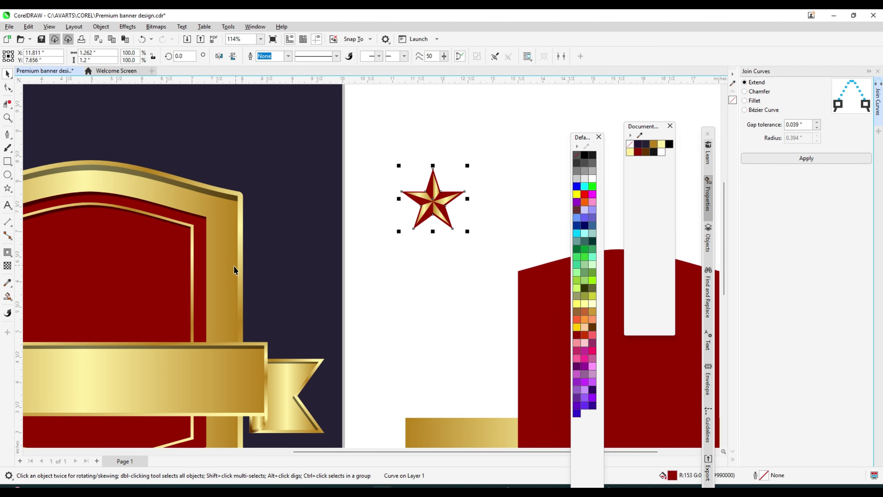
key(ctrl+k)
- Move the complete gold-edged star onto the upper part of the red panel, centered horizontally on the frame
drag(397, 137, 486, 264)
scroll(518, 172, down, 2)
drag(457, 189, 240, 212)
shift+click(325, 209)
click(235, 212)
scroll(236, 191, up, 5)
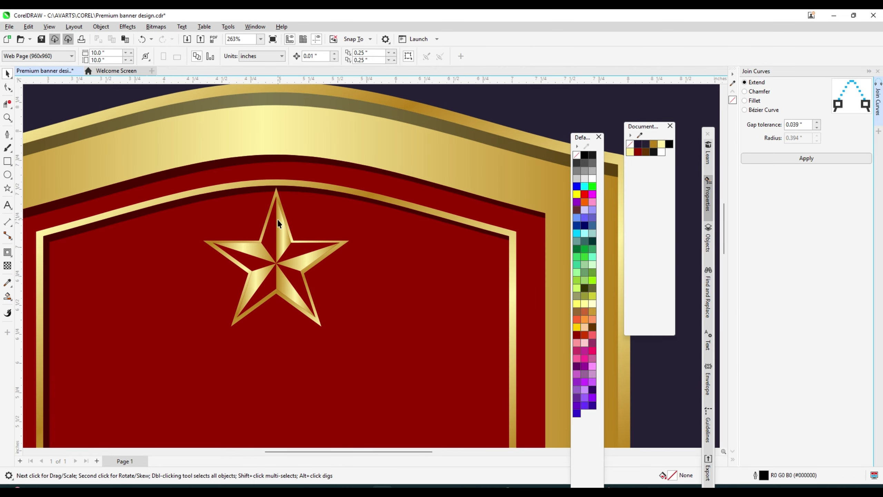
- Shrink the star on the panel and add a smaller copy about 0.407 in wide to its right
drag(354, 182, 392, 226)
scroll(291, 243, down, 4)
scroll(280, 233, up, 3)
scroll(280, 234, up, 3)
right_click(392, 227)
drag(427, 186, 406, 203)
scroll(379, 228, up, 2)
scroll(380, 229, down, 3)
scroll(370, 243, up, 2)
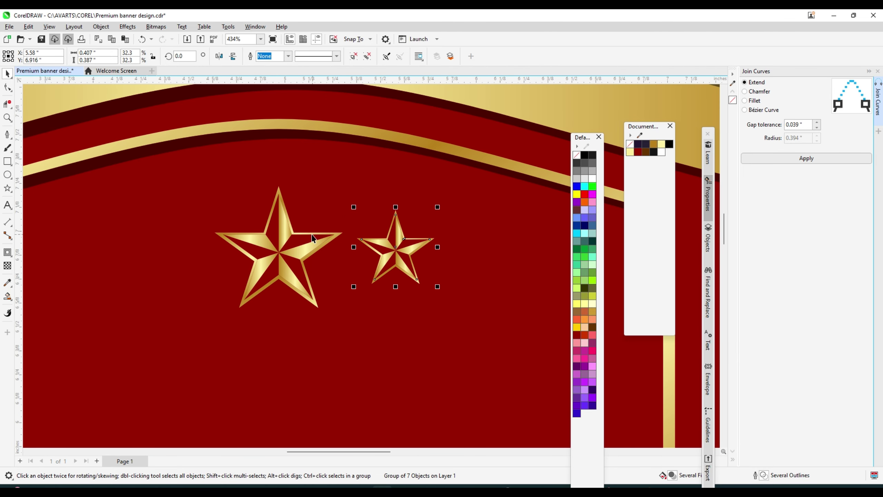
- Add another copy farther right, about 0.346 in wide, and align it vertically with the other stars
drag(430, 253, 444, 252)
right_click(443, 253)
scroll(443, 252, down, 2)
scroll(431, 238, up, 3)
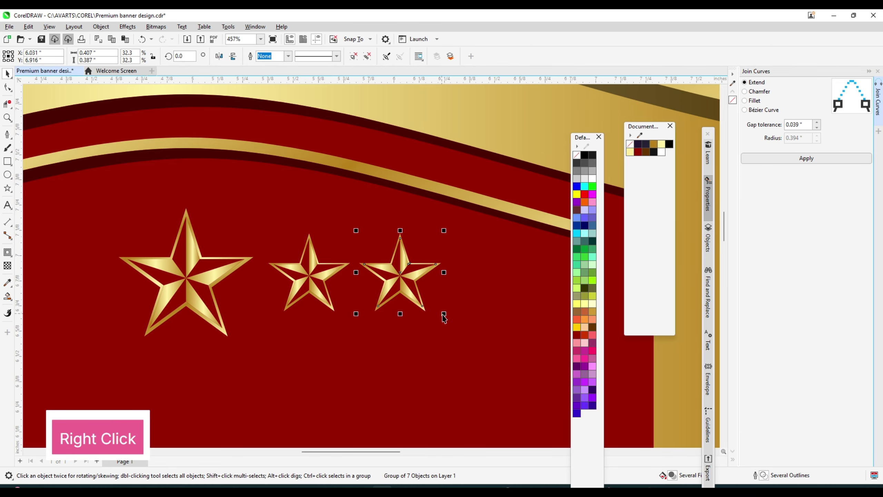
drag(443, 314, 431, 302)
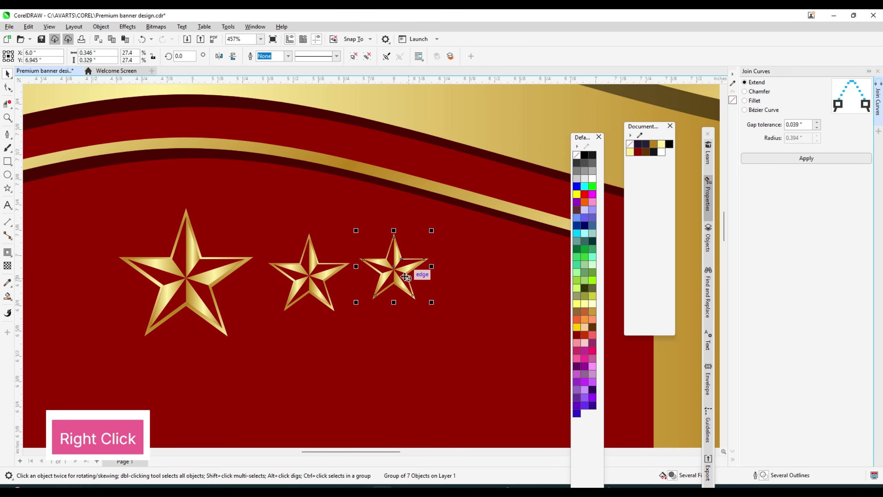
shift+click(312, 267)
scroll(410, 219, down, 4)
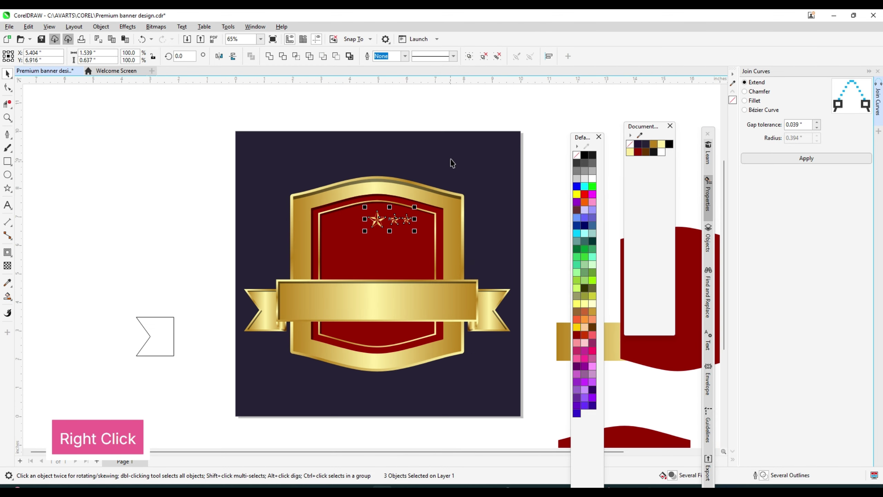
key(Escape)
scroll(393, 229, up, 2)
scroll(392, 230, up, 1)
- Place a mirrored copy of the two small stars on the left side of the large star and select all five stars
click(392, 230)
shift+click(427, 217)
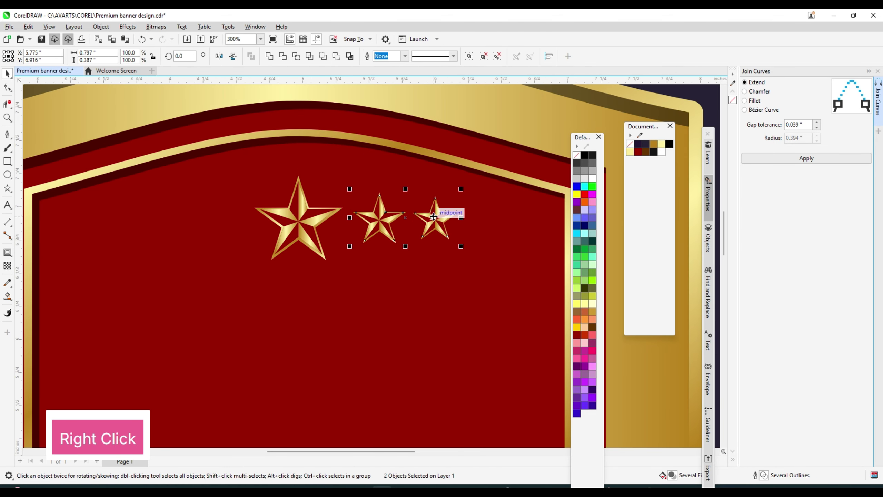
drag(434, 225, 227, 228)
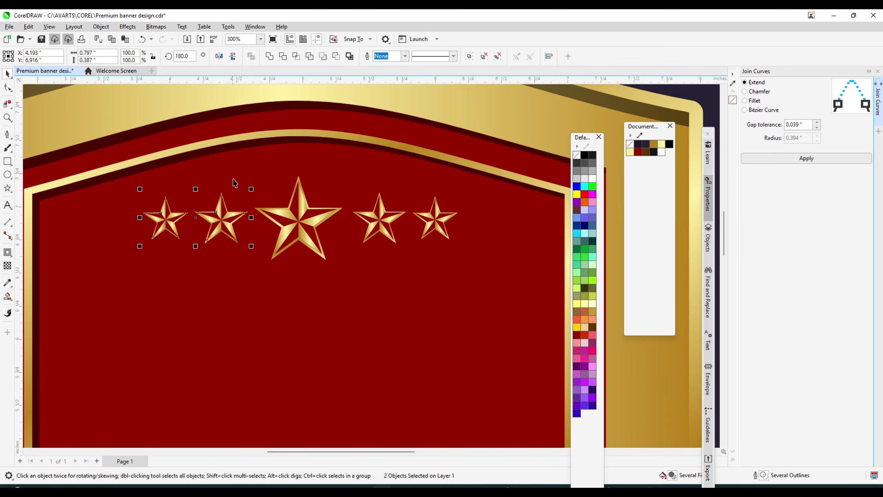
scroll(222, 104, down, 4)
drag(223, 190, 382, 249)
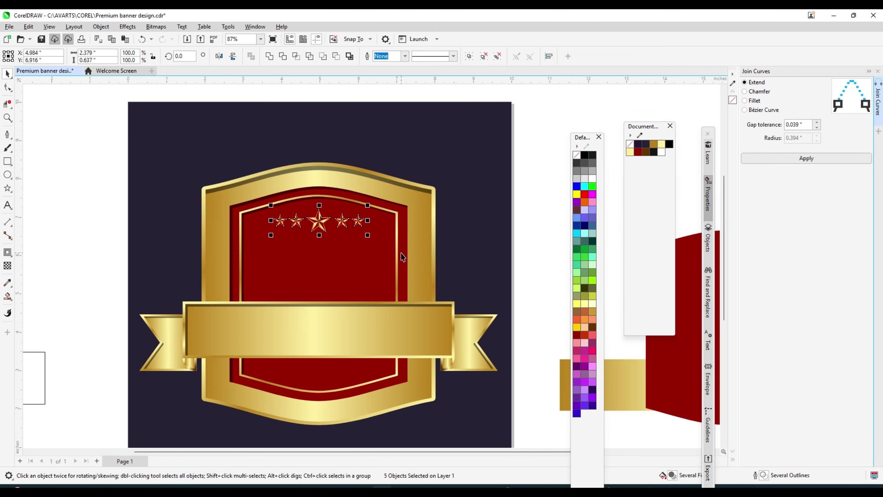
- Distribute the five stars evenly by their horizontal centers and group them
key(shift+e)
scroll(400, 245, up, 3)
key(ctrl+g)
- Center the star group horizontally on the gold frame and raise it slightly toward the red panel's upper gold line
shift+click(325, 123)
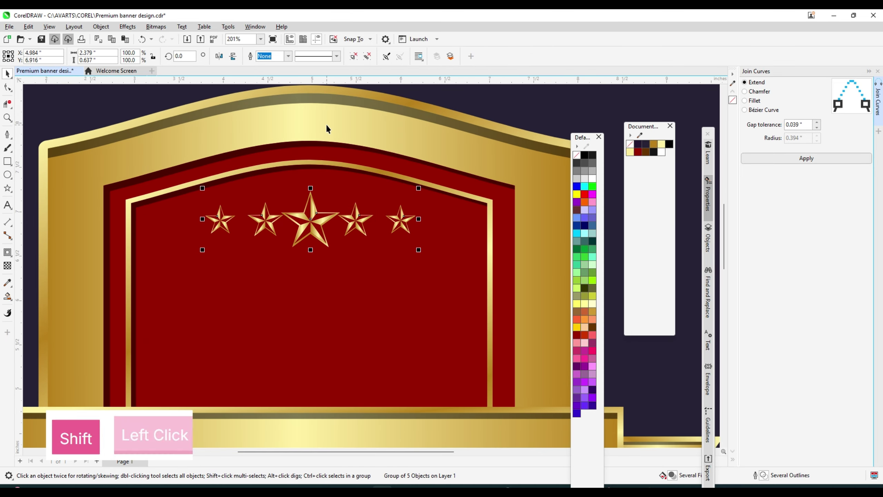
scroll(439, 199, down, 10)
scroll(431, 197, up, 1)
click(418, 194)
scroll(419, 195, up, 5)
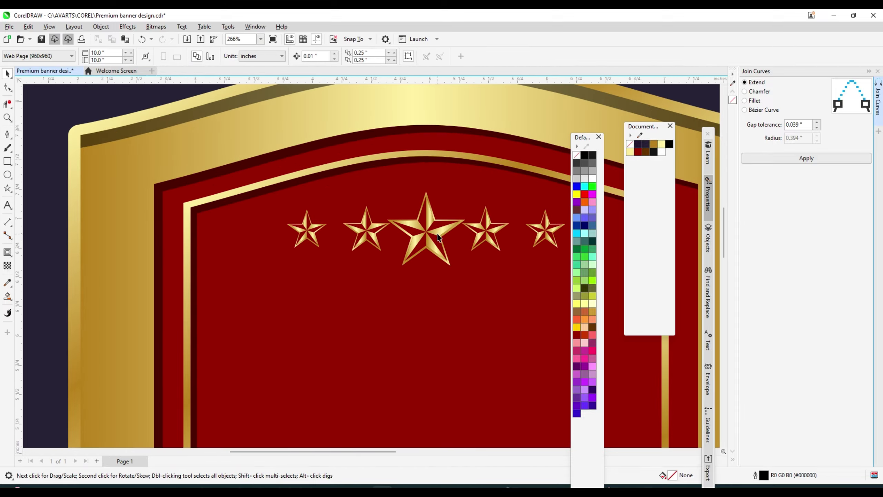
click(438, 220)
drag(438, 219, 439, 220)
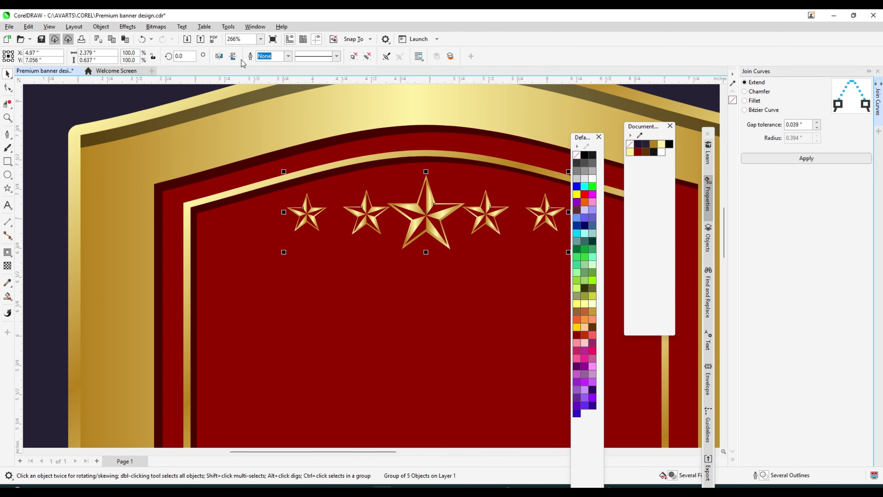
- Copy the star group straight down onto the frame's lower gold band
scroll(380, 153, down, 6)
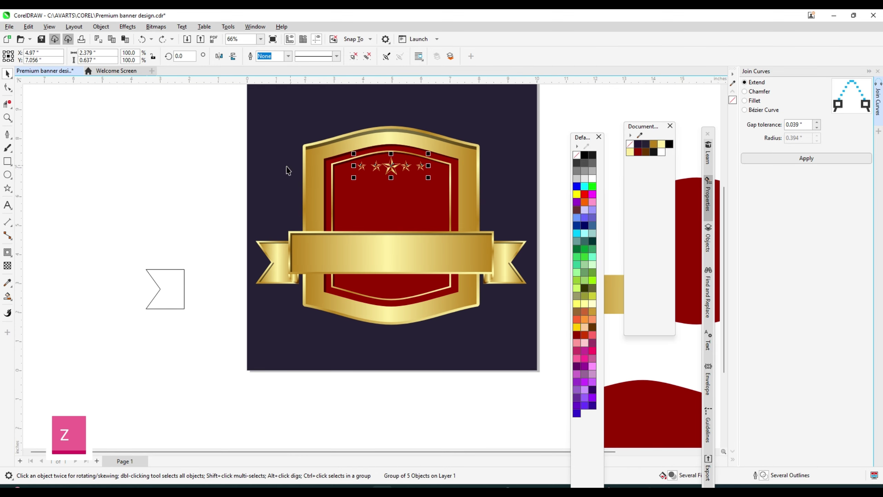
click(239, 193)
drag(390, 171, 384, 298)
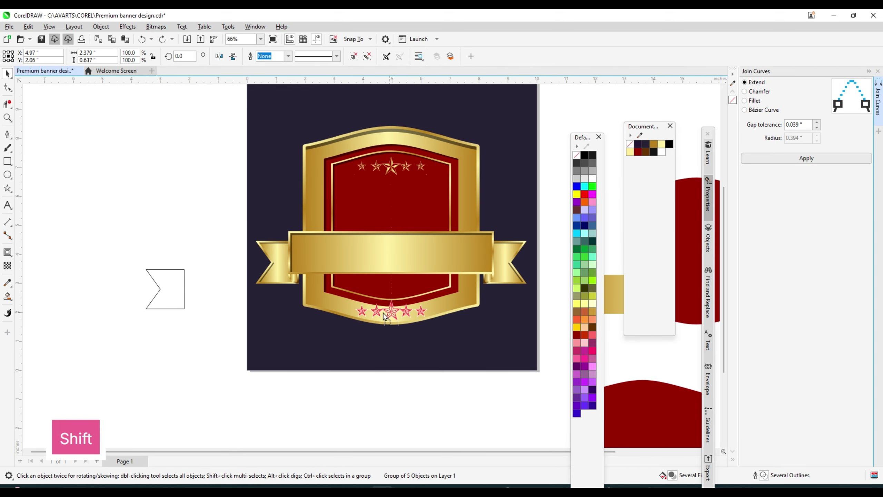
right_click(384, 298)
- Shrink the lower star group to about 1.458 in wide and fit it within the lower gold band
scroll(417, 292, up, 4)
drag(441, 288, 415, 302)
scroll(415, 306, up, 5)
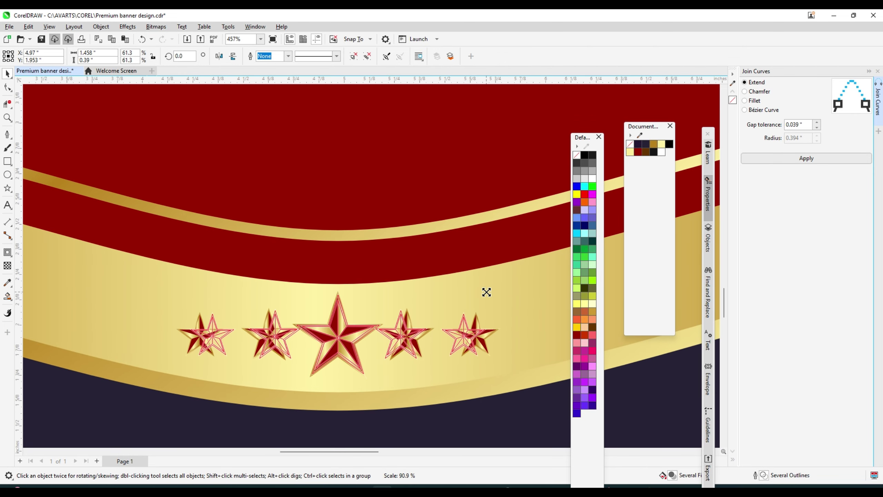
shift+click(519, 304)
scroll(519, 304, down, 5)
scroll(403, 313, down, 1)
click(403, 299)
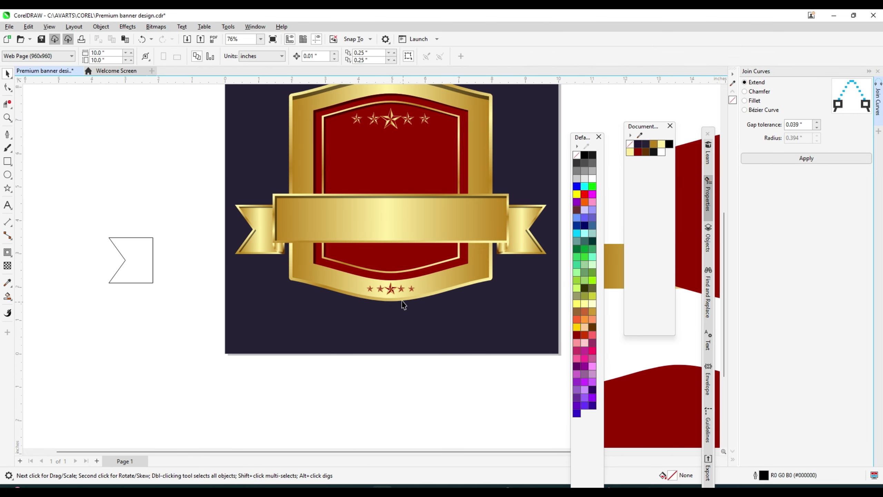
scroll(397, 292, up, 2)
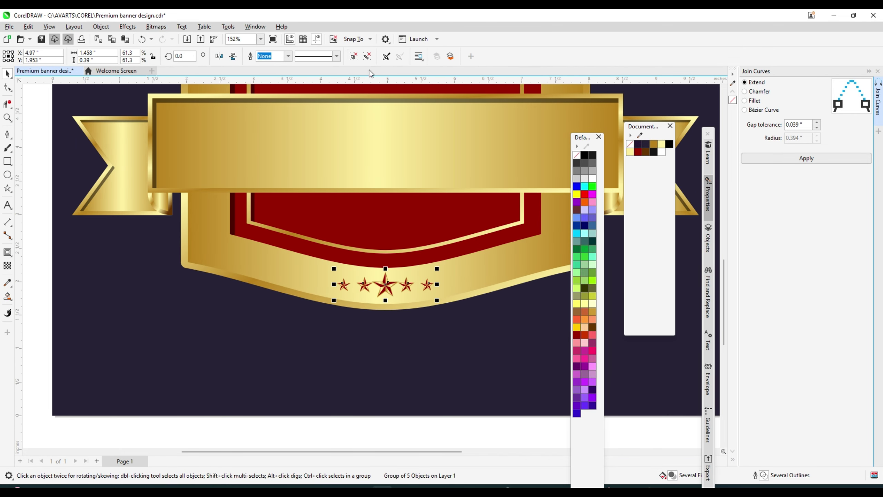
- Delete the leftover notched ribbon outline beside the page
scroll(382, 255, down, 3)
drag(74, 188, 151, 289)
key(Delete)
- Delete the leftover gold strip and dark red shapes beside the page and preview the finished banner full screen
scroll(226, 289, down, 3)
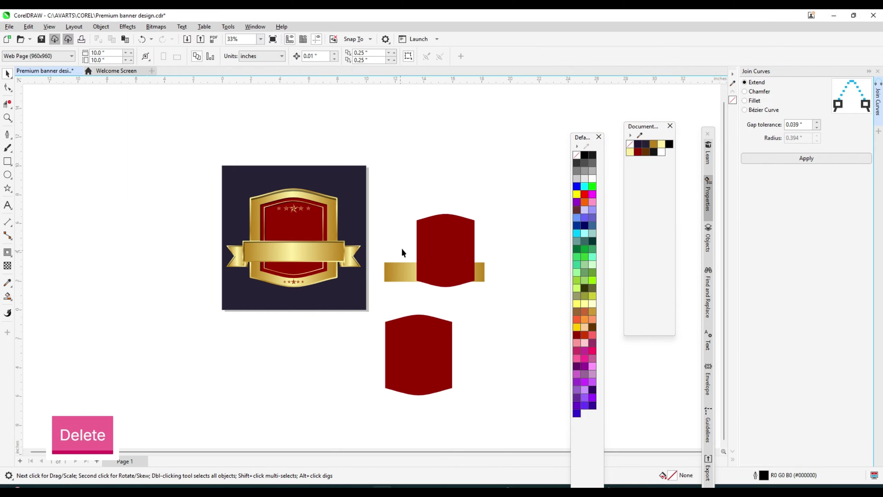
drag(398, 243, 423, 245)
key(Delete)
click(435, 272)
key(Delete)
click(417, 355)
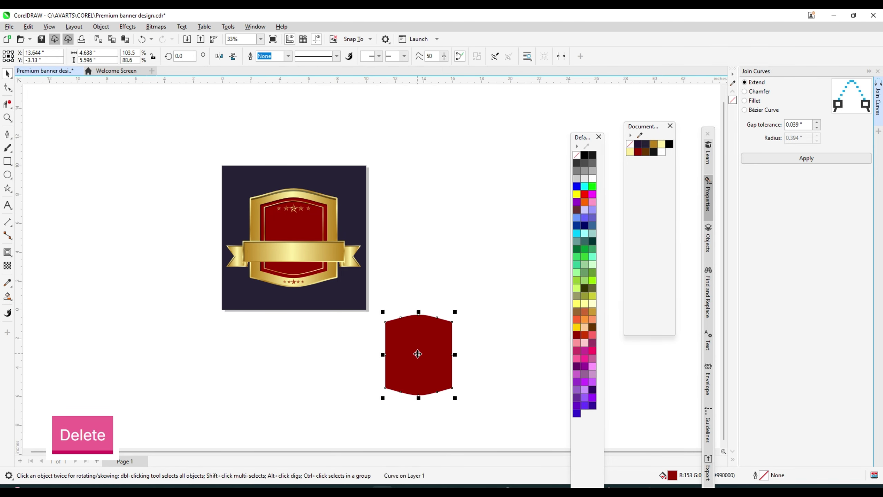
key(Delete)
key(F4)
key(F9)
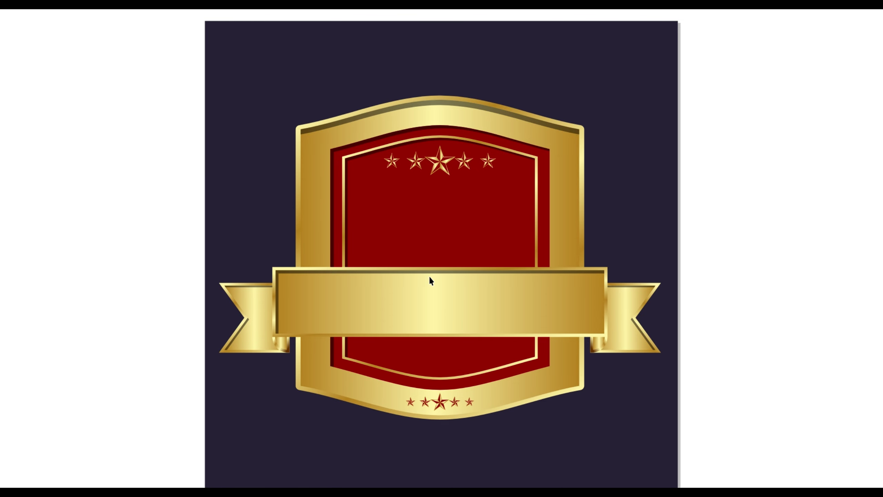